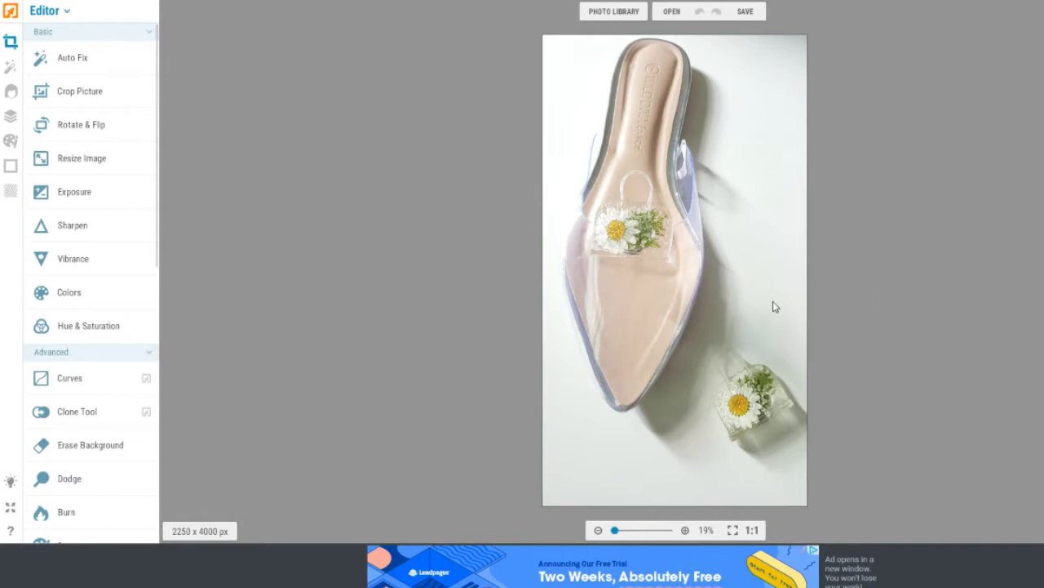
Examine the background, shadows and flower bag charm in the shoe photo up close.
scroll(772, 303, up, 5)
scroll(637, 234, down, 4)
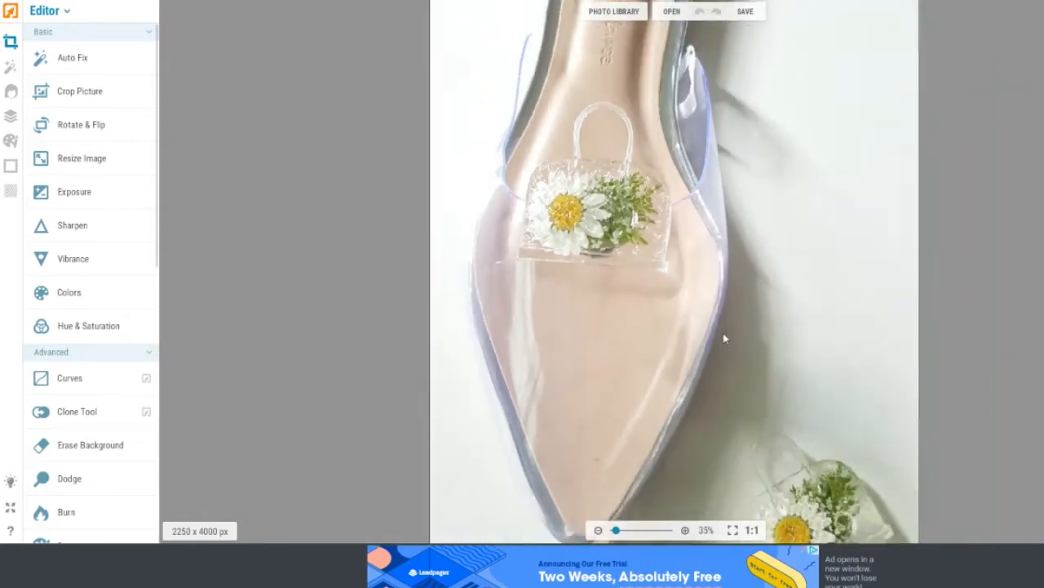
scroll(953, 377, up, 5)
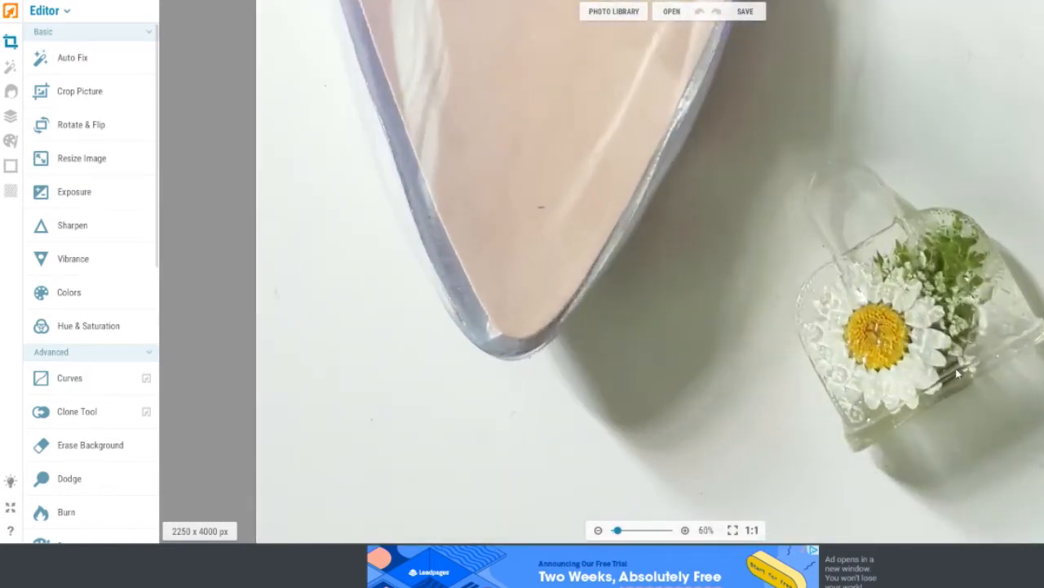
scroll(958, 373, down, 5)
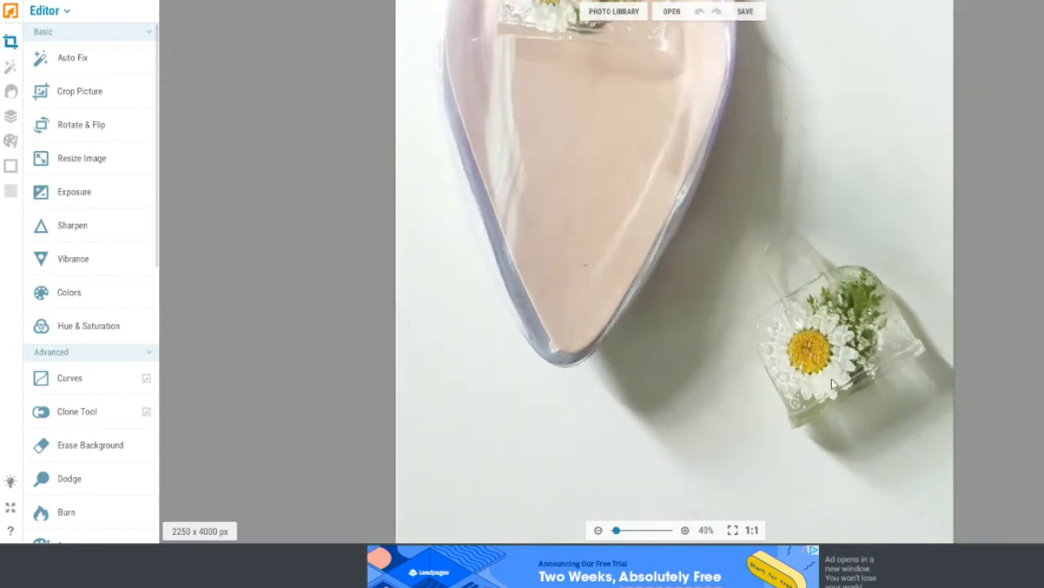
scroll(630, 237, up, 3)
scroll(630, 237, up, 2)
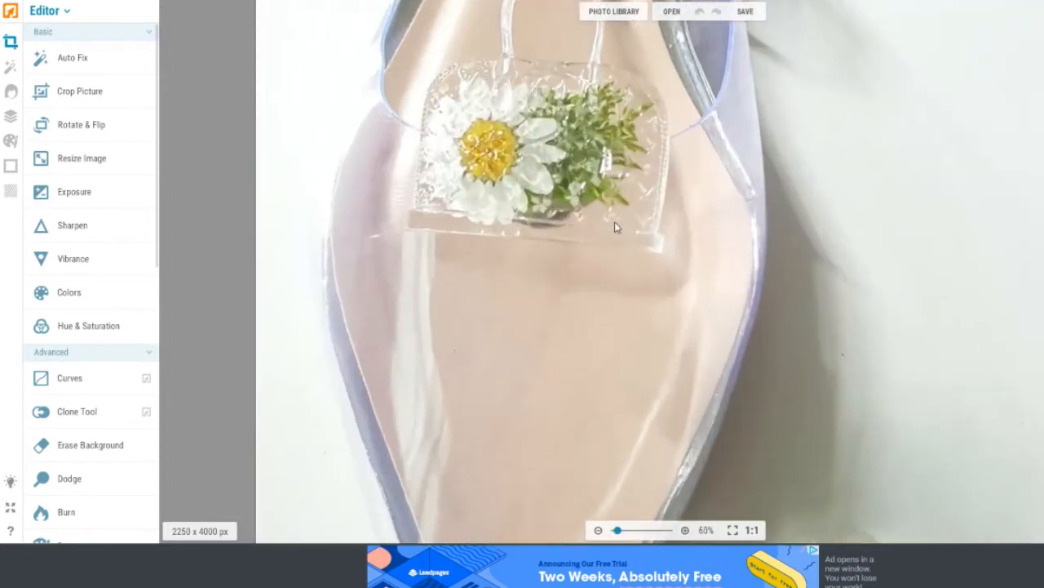
scroll(615, 226, down, 3)
scroll(685, 286, down, 2)
scroll(688, 289, up, 1)
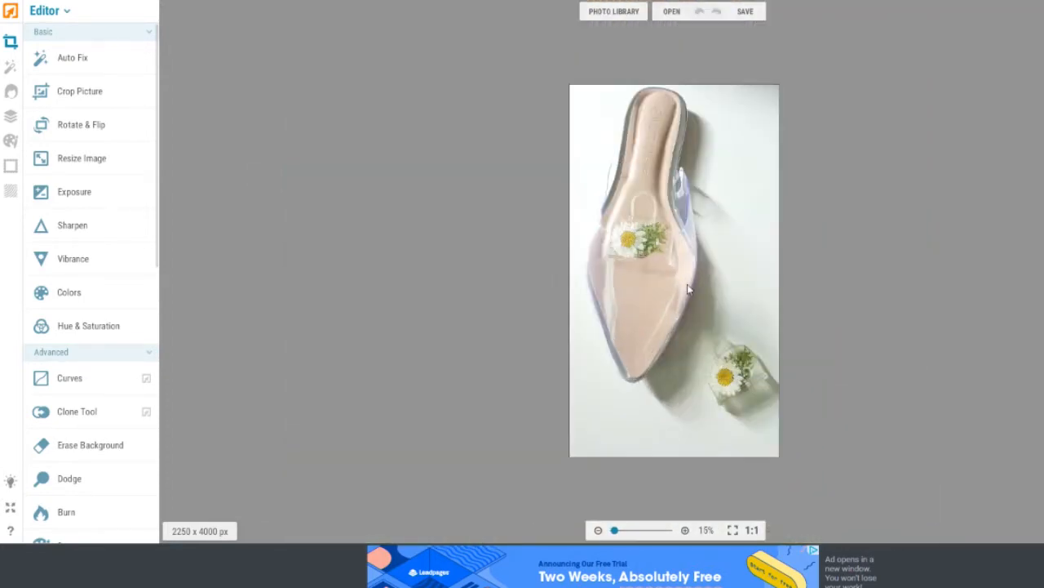
scroll(711, 274, up, 2)
scroll(710, 275, down, 2)
scroll(711, 276, up, 1)
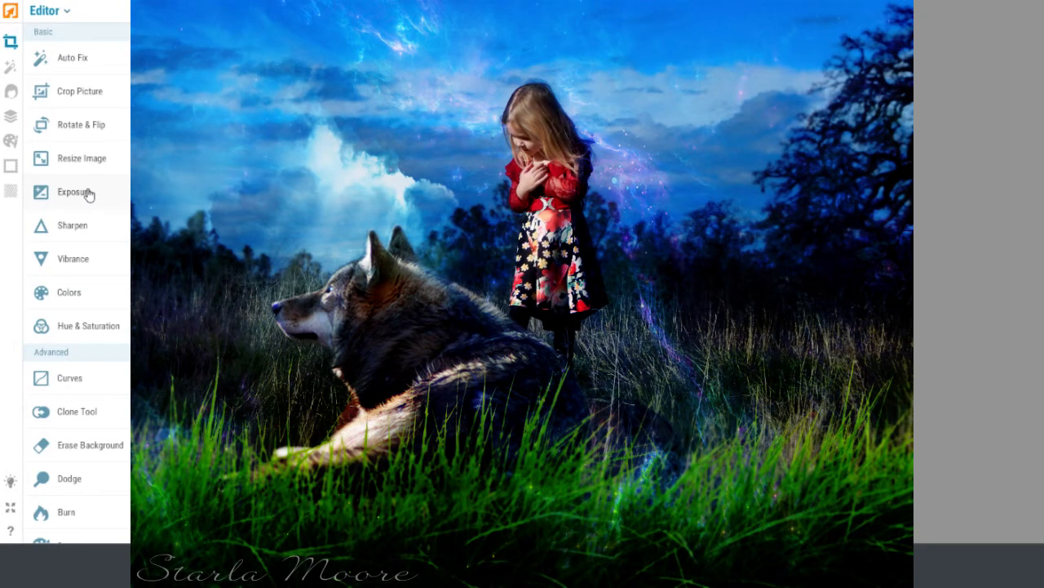
Raise the photo's highlights to 49 in the Exposure adjustment to whiten the background.
click(88, 194)
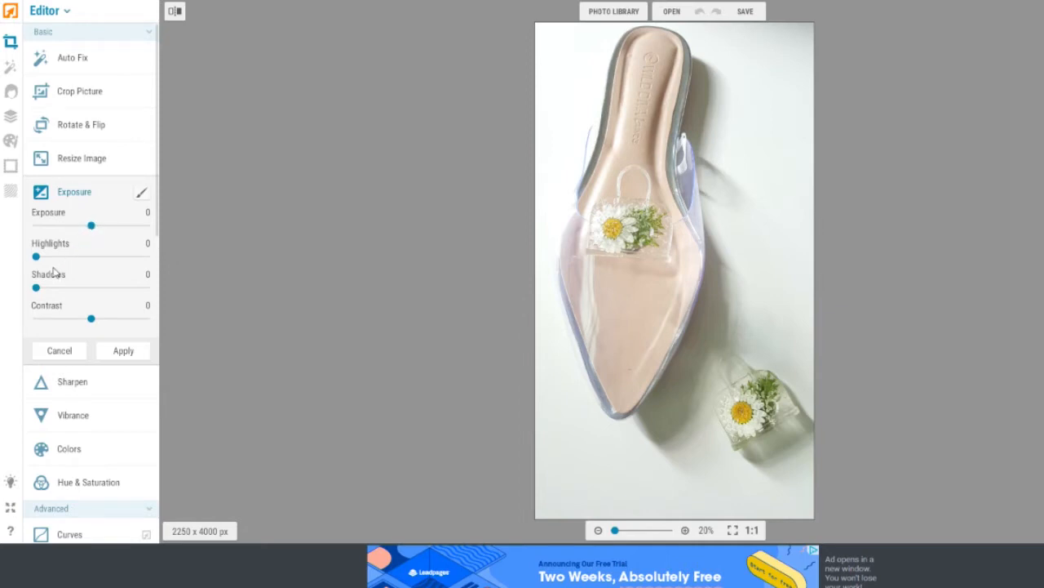
drag(36, 256, 84, 272)
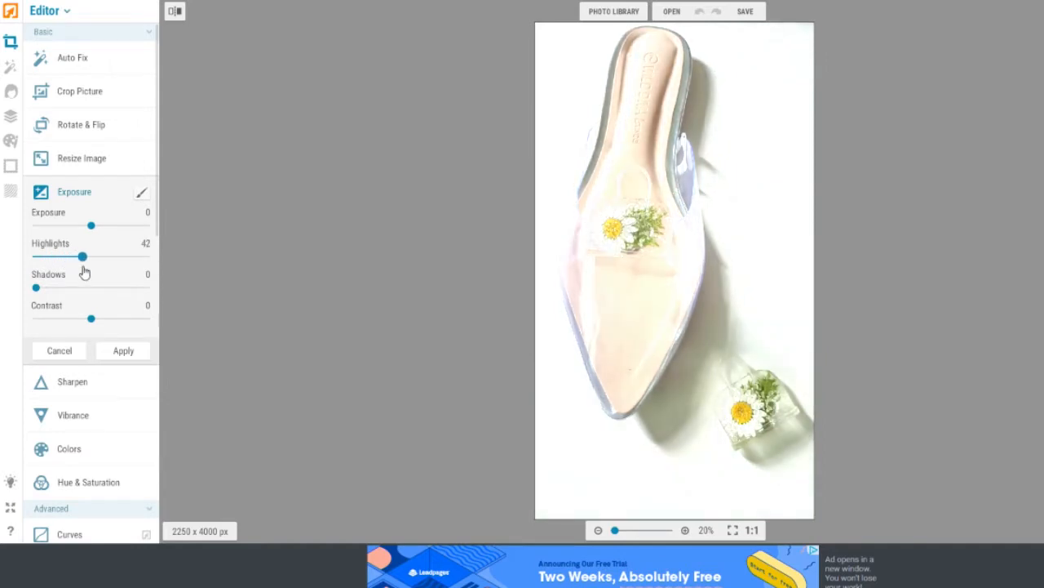
scroll(741, 488, up, 4)
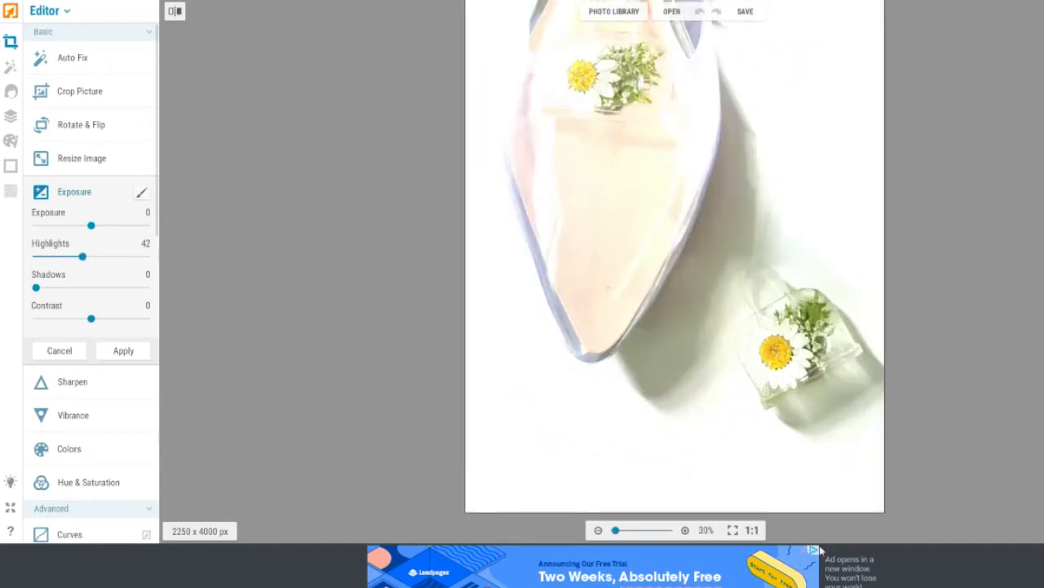
scroll(741, 424, down, 4)
scroll(851, 285, up, 5)
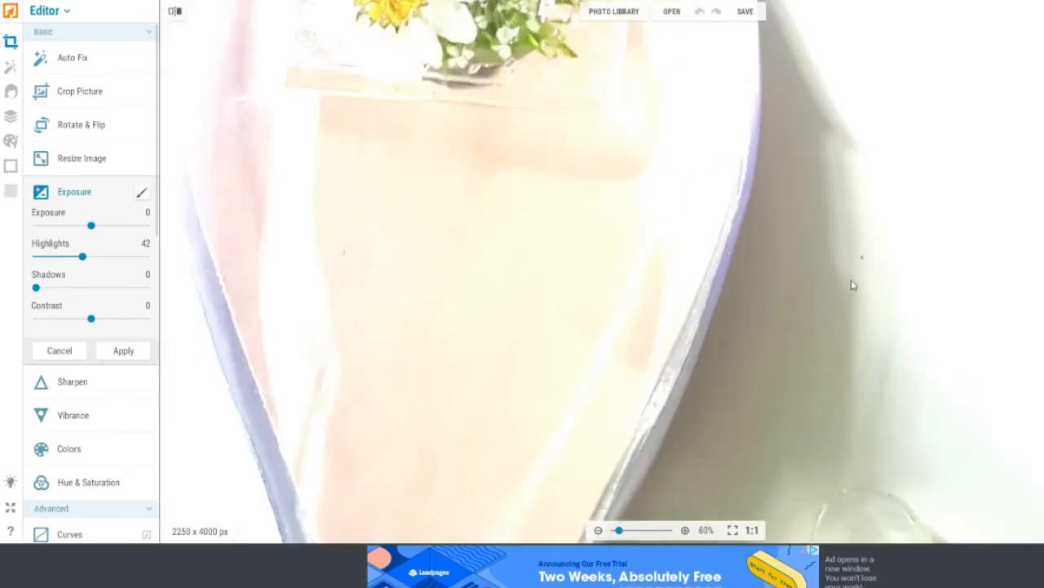
scroll(879, 335, down, 1)
scroll(879, 335, down, 2)
scroll(867, 366, up, 4)
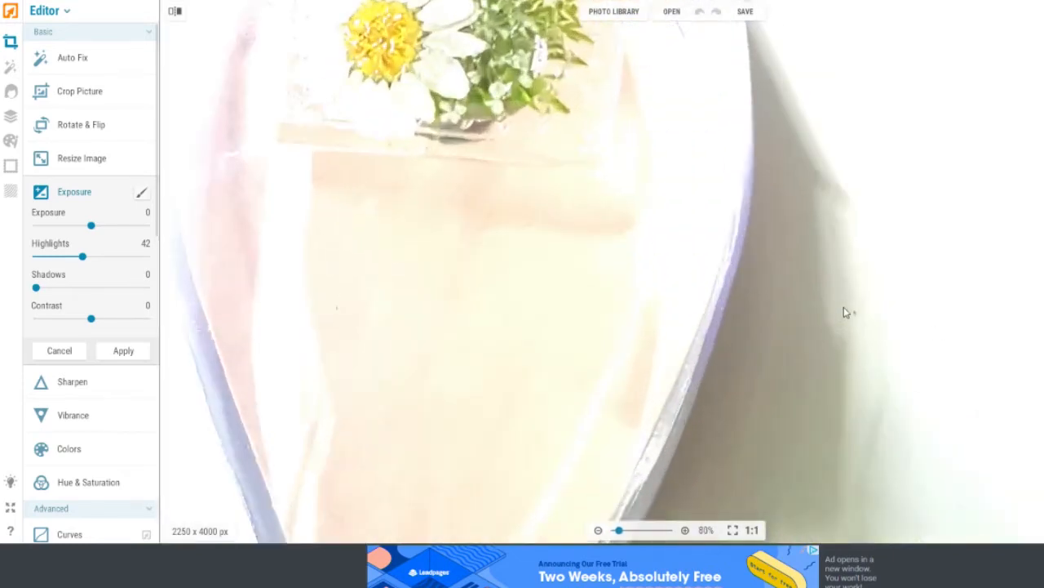
scroll(856, 318, down, 5)
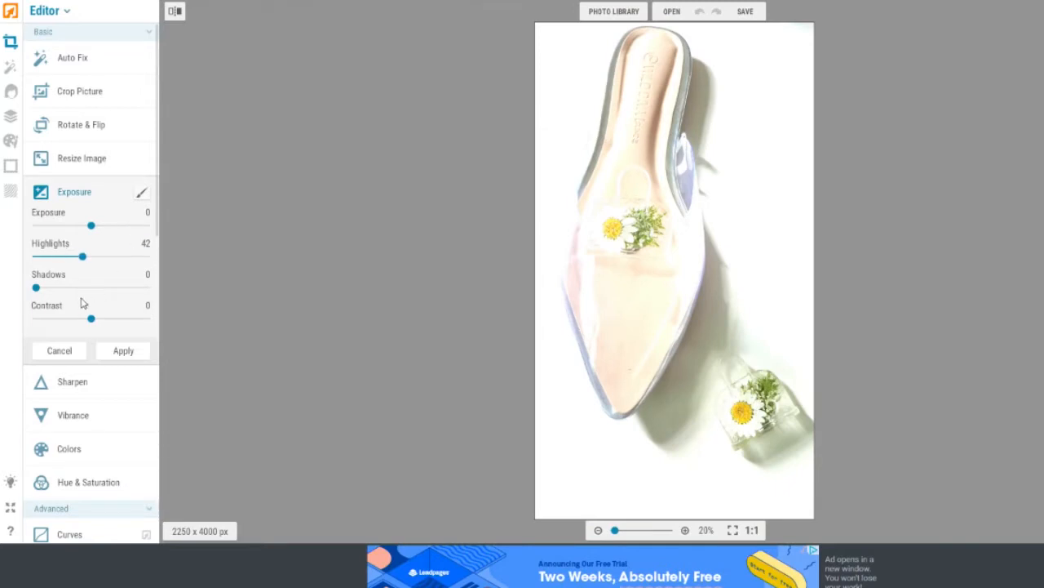
drag(84, 257, 91, 258)
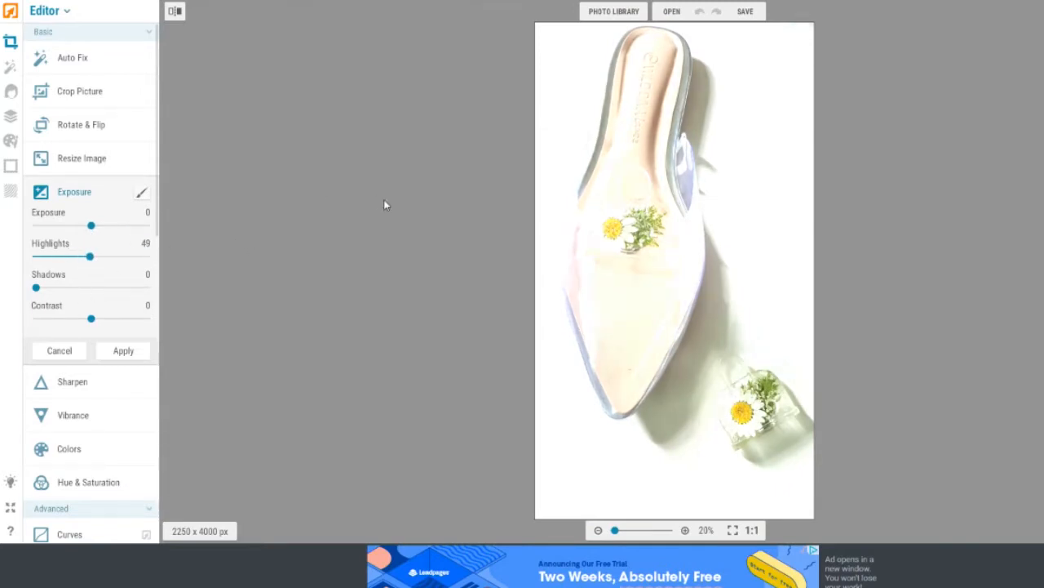
Reverse the effect mask and paint the highlights effect over the background around the shoe with the size 225 brush.
click(141, 191)
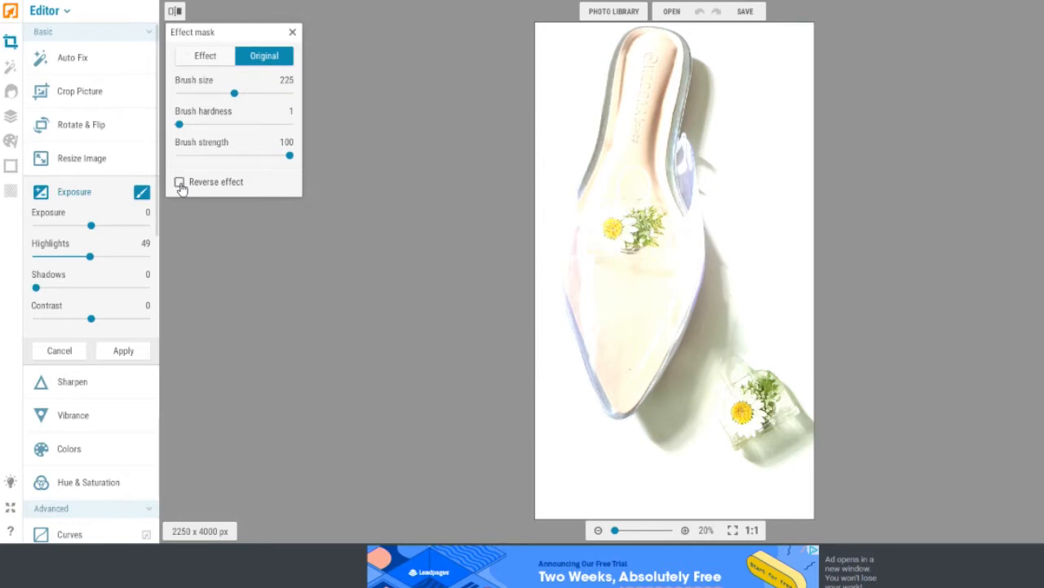
click(180, 184)
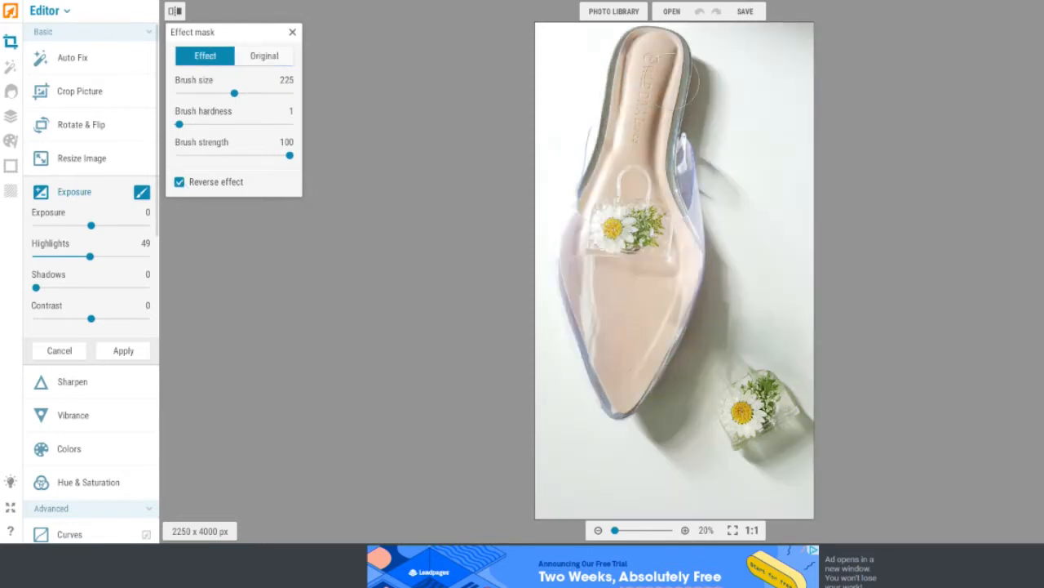
mouse_move(749, 69)
mouse_down()
mouse_move(798, 82)
mouse_move(801, 104)
mouse_move(772, 68)
mouse_move(788, 221)
mouse_move(763, 126)
mouse_move(739, 153)
mouse_move(714, 33)
mouse_up()
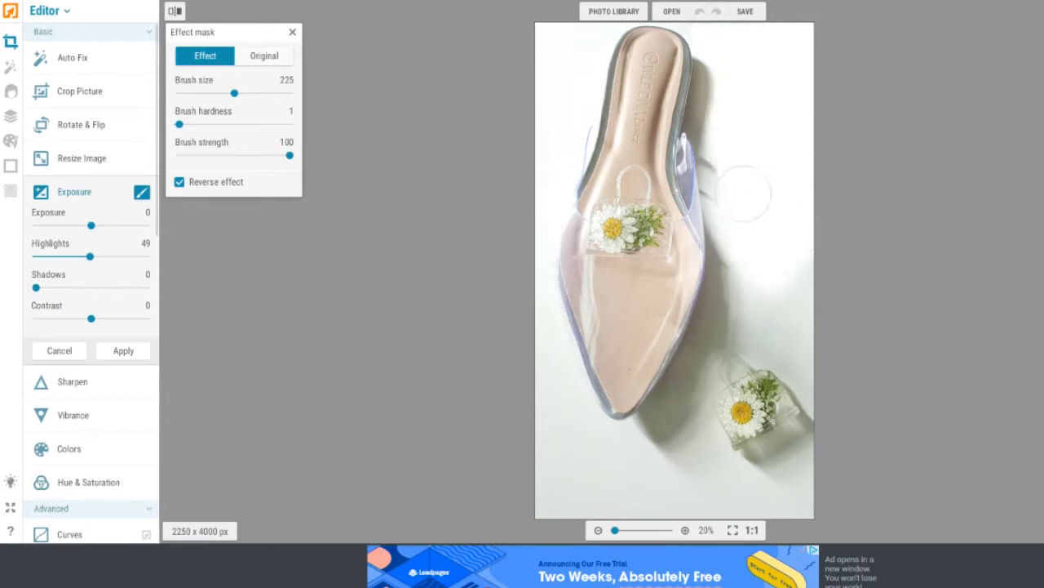
mouse_move(740, 235)
mouse_down()
mouse_move(776, 252)
mouse_move(762, 272)
mouse_move(748, 263)
mouse_move(795, 342)
mouse_move(797, 378)
mouse_move(878, 501)
mouse_up()
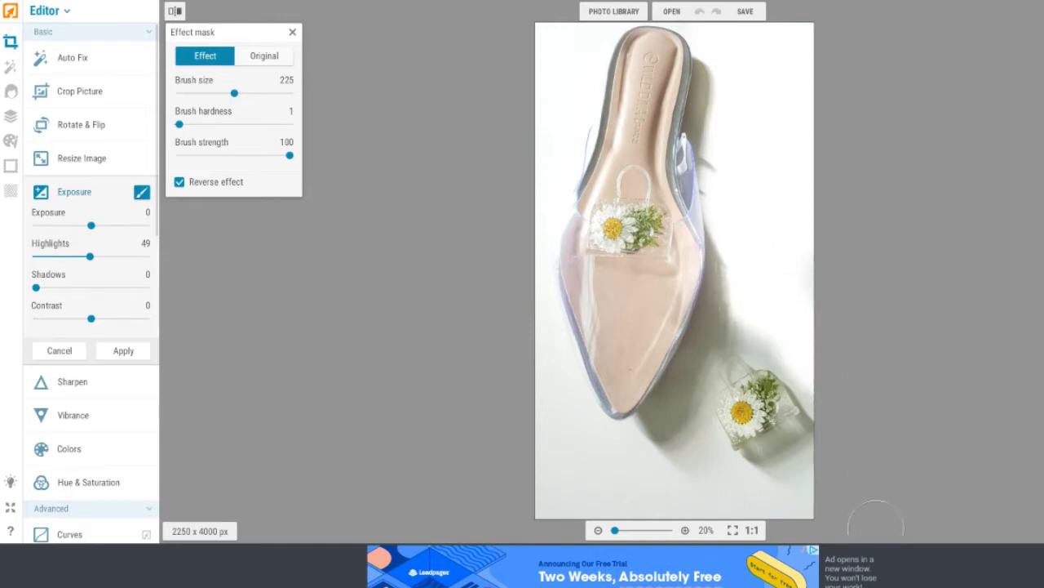
mouse_move(782, 496)
mouse_down()
mouse_move(840, 482)
mouse_move(701, 510)
mouse_move(616, 510)
mouse_move(526, 489)
mouse_move(558, 505)
mouse_move(540, 489)
mouse_move(554, 470)
mouse_move(536, 432)
mouse_move(549, 433)
mouse_move(536, 371)
mouse_up()
Brush the highlights effect over the remaining grey background beneath the shoe's toe and the flower charm.
scroll(536, 371, up, 2)
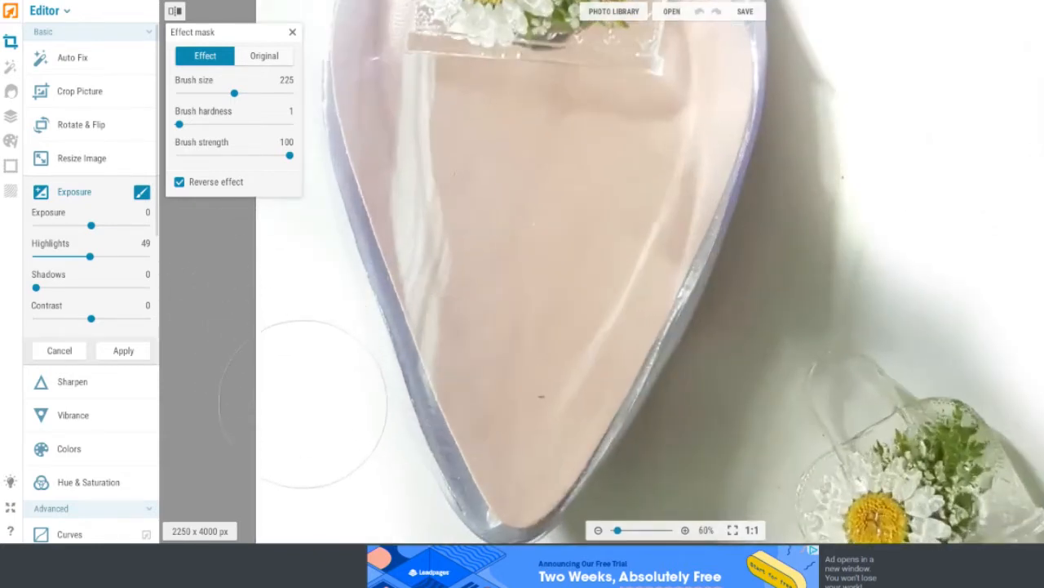
scroll(263, 303, down, 2)
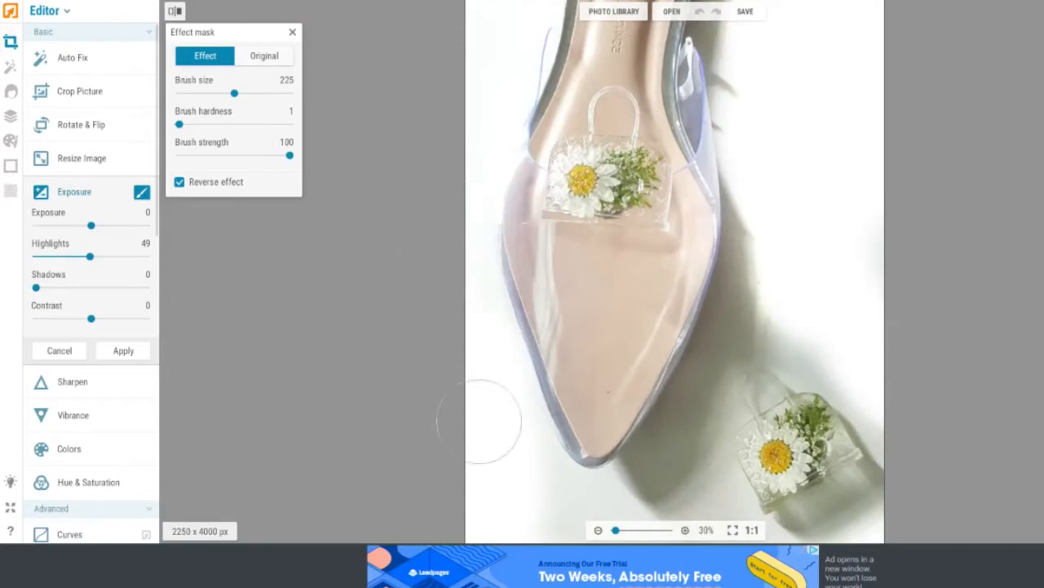
scroll(652, 437, down, 2)
scroll(476, 454, up, 3)
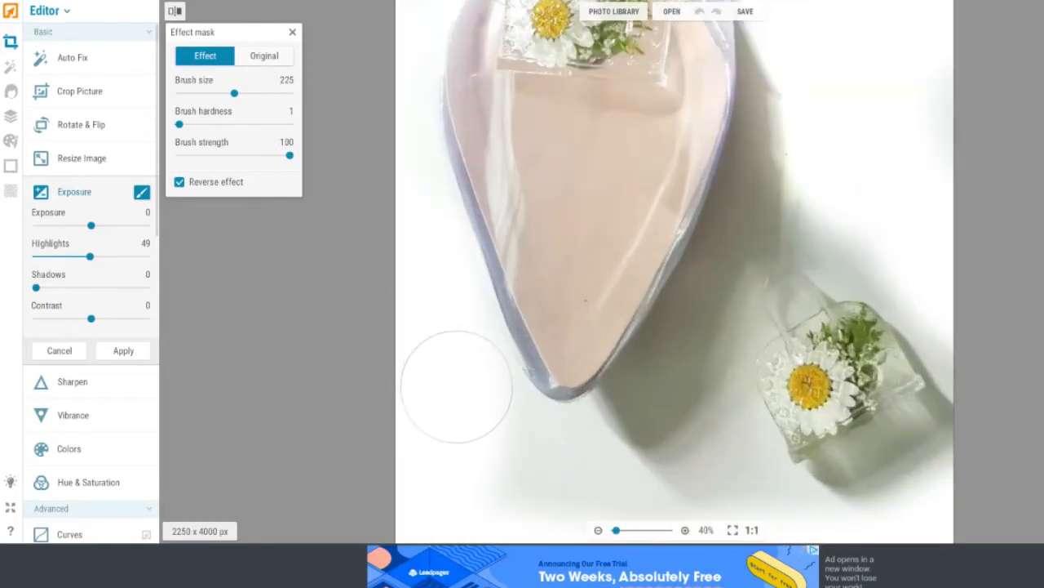
mouse_move(506, 447)
mouse_down()
mouse_move(601, 474)
mouse_move(692, 464)
mouse_move(721, 455)
mouse_up()
scroll(694, 459, down, 6)
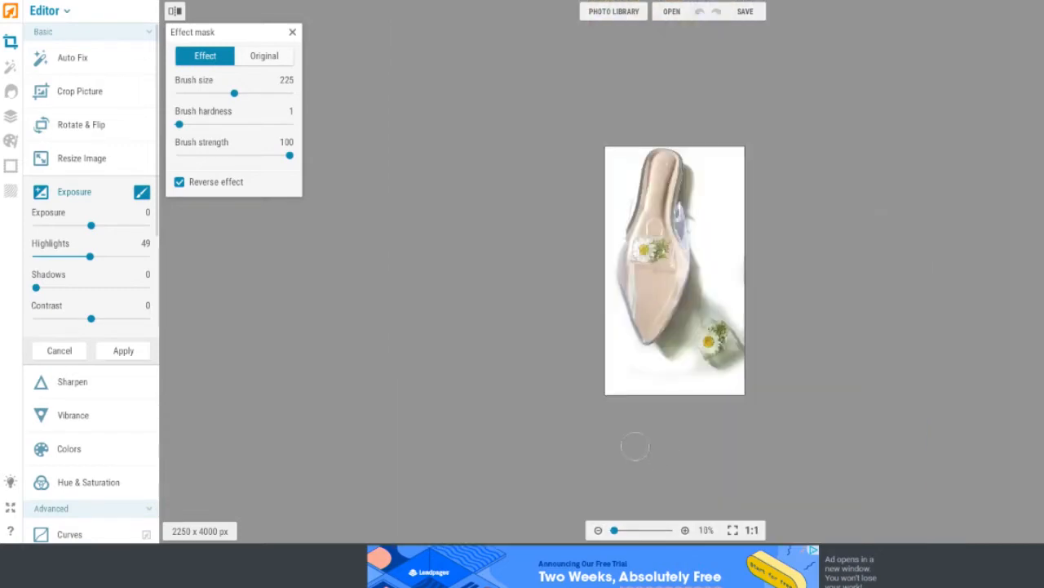
scroll(629, 459, up, 7)
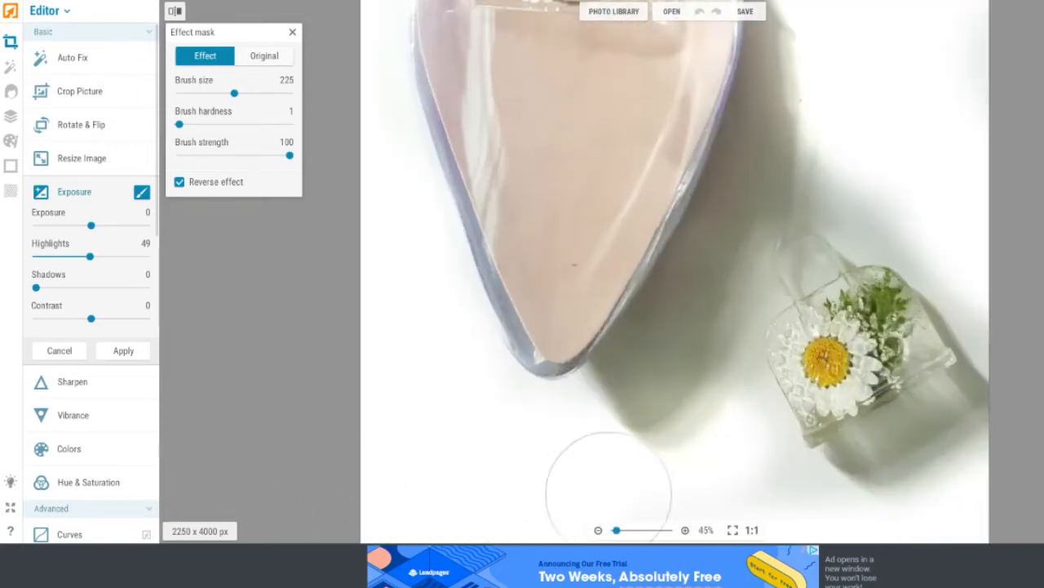
scroll(800, 499, down, 3)
scroll(699, 501, up, 2)
mouse_move(700, 389)
mouse_down()
mouse_move(715, 374)
mouse_move(767, 492)
mouse_move(788, 468)
mouse_move(969, 436)
mouse_up()
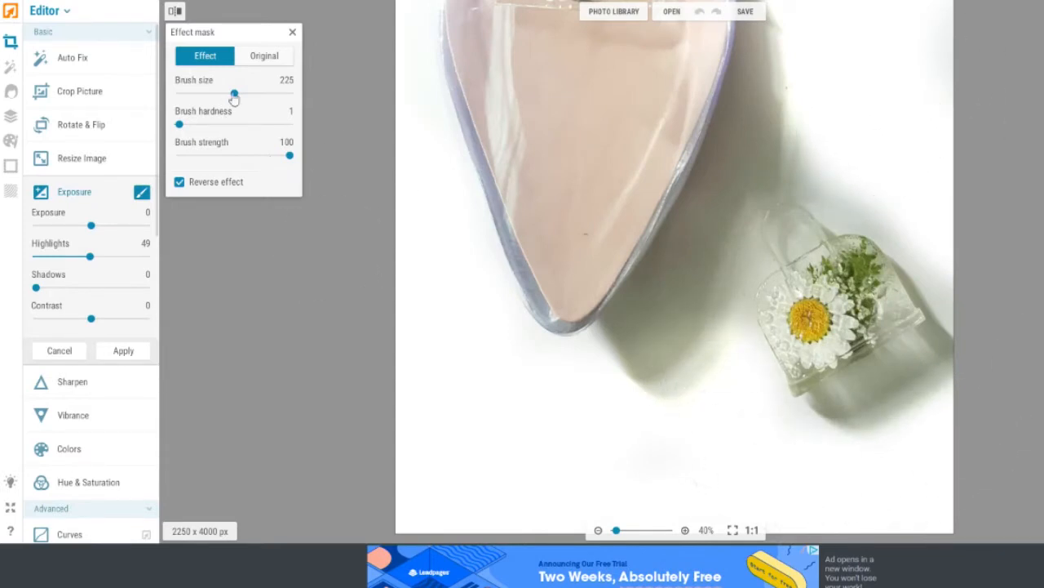
Set the brush size to 97 and hardness to 56, and paint the shadow between the shoe and the charm.
mouse_move(235, 94)
mouse_down()
mouse_move(202, 93)
mouse_move(215, 124)
mouse_move(240, 124)
mouse_up()
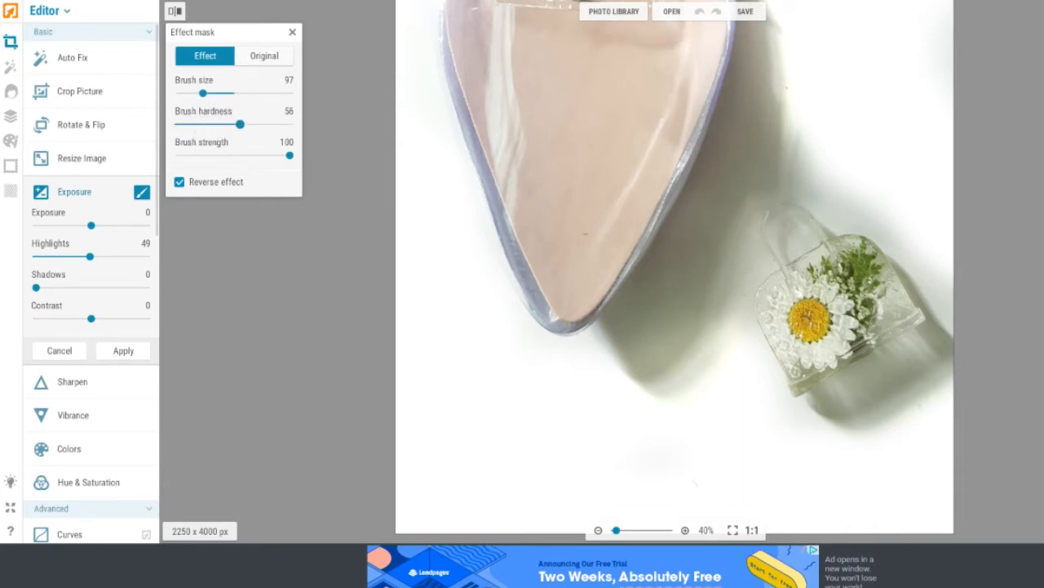
scroll(672, 89, up, 3)
mouse_move(947, 223)
mouse_down()
mouse_move(913, 209)
mouse_move(917, 135)
mouse_move(867, 120)
mouse_move(815, 163)
mouse_move(813, 129)
mouse_move(797, 120)
mouse_move(781, 200)
mouse_move(794, 156)
mouse_move(770, 224)
mouse_move(792, 166)
mouse_move(777, 188)
mouse_move(785, 151)
mouse_move(746, 274)
mouse_move(761, 220)
mouse_move(689, 375)
mouse_move(646, 399)
mouse_up()
scroll(646, 399, down, 1)
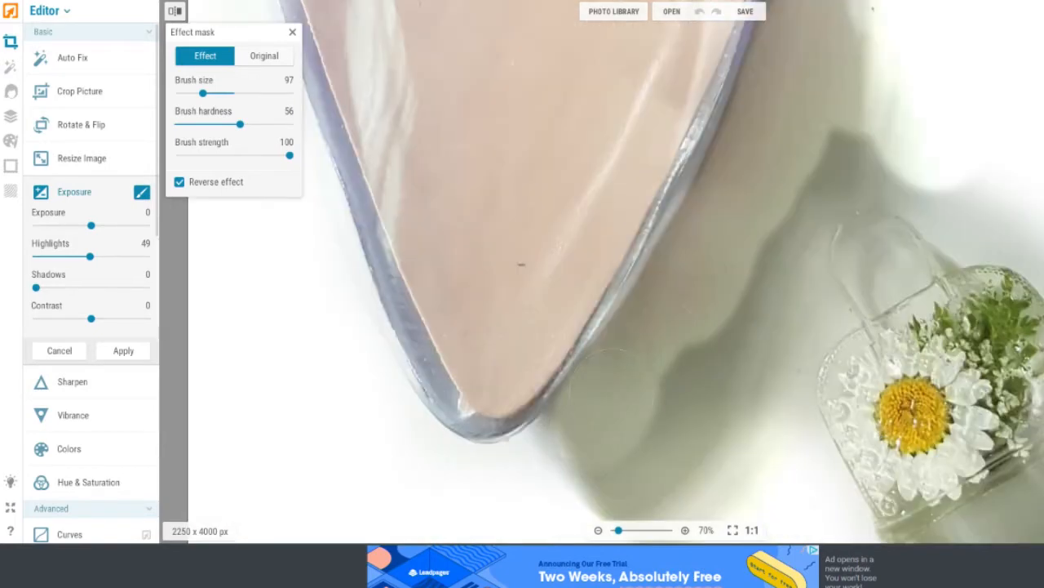
mouse_move(565, 424)
mouse_down()
mouse_move(736, 382)
mouse_move(781, 406)
mouse_move(785, 178)
mouse_up()
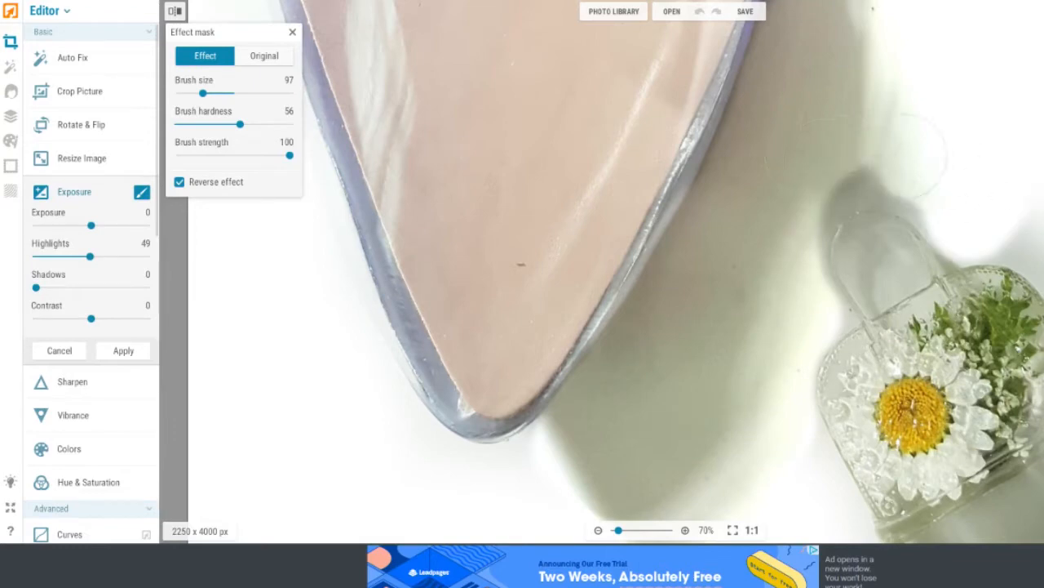
Increase the brush hardness to 79 and lighten more of the shadow along the shoe's edge.
drag(240, 124, 266, 124)
scroll(944, 159, up, 3)
mouse_move(886, 184)
mouse_down()
mouse_move(718, 245)
mouse_move(661, 327)
mouse_move(629, 457)
mouse_up()
scroll(808, 412, down, 3)
scroll(645, 412, up, 3)
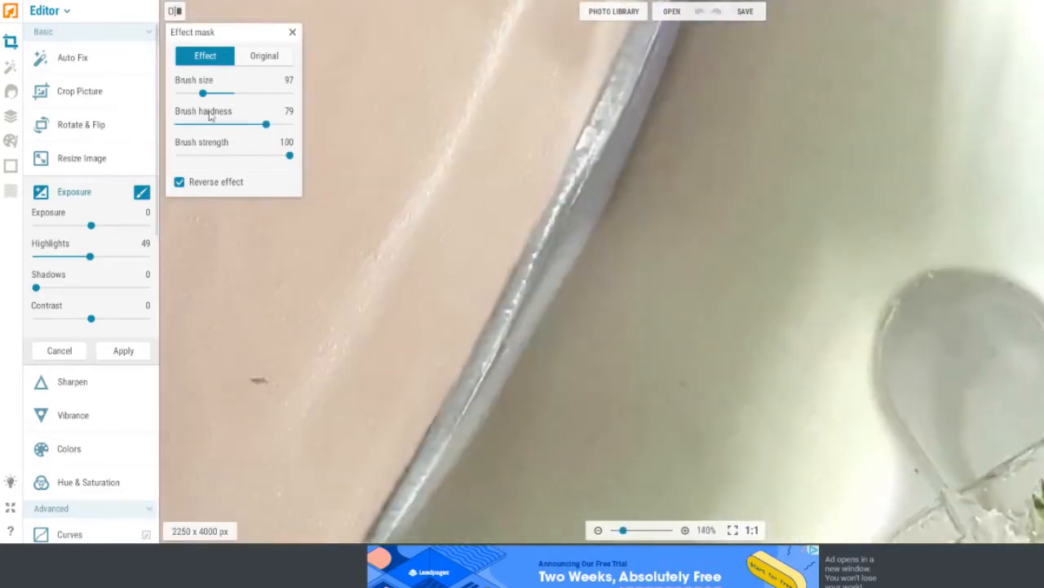
Reduce the brush size to 16 and whiten the background inside the charm's handle loop.
drag(204, 93, 190, 93)
mouse_move(952, 317)
mouse_down()
mouse_move(1007, 347)
mouse_move(988, 418)
mouse_move(946, 408)
mouse_move(897, 310)
mouse_move(939, 285)
mouse_up()
drag(190, 93, 182, 93)
scroll(983, 420, up, 3)
mouse_move(983, 422)
mouse_down()
mouse_move(970, 424)
mouse_move(890, 301)
mouse_up()
scroll(907, 318, down, 4)
scroll(1000, 163, up, 4)
mouse_move(1010, 278)
mouse_down()
mouse_move(1021, 309)
mouse_move(991, 289)
mouse_up()
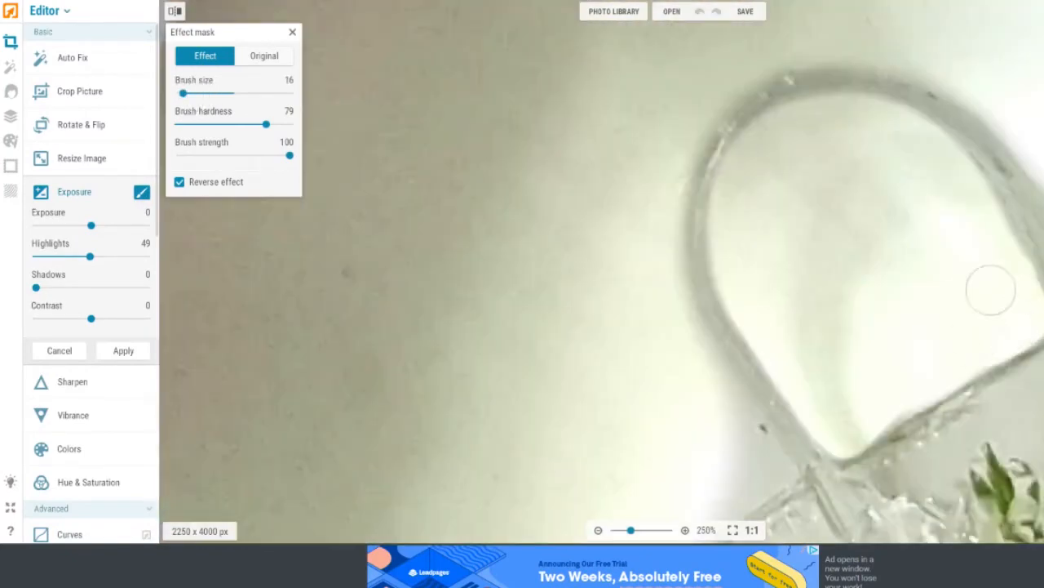
Paint the highlights effect closely along the outer edges of the charm and its handle.
scroll(991, 289, down, 4)
scroll(869, 403, up, 6)
mouse_move(974, 161)
mouse_down()
mouse_move(1018, 179)
mouse_move(940, 114)
mouse_move(968, 230)
mouse_move(843, 343)
mouse_move(776, 417)
mouse_up()
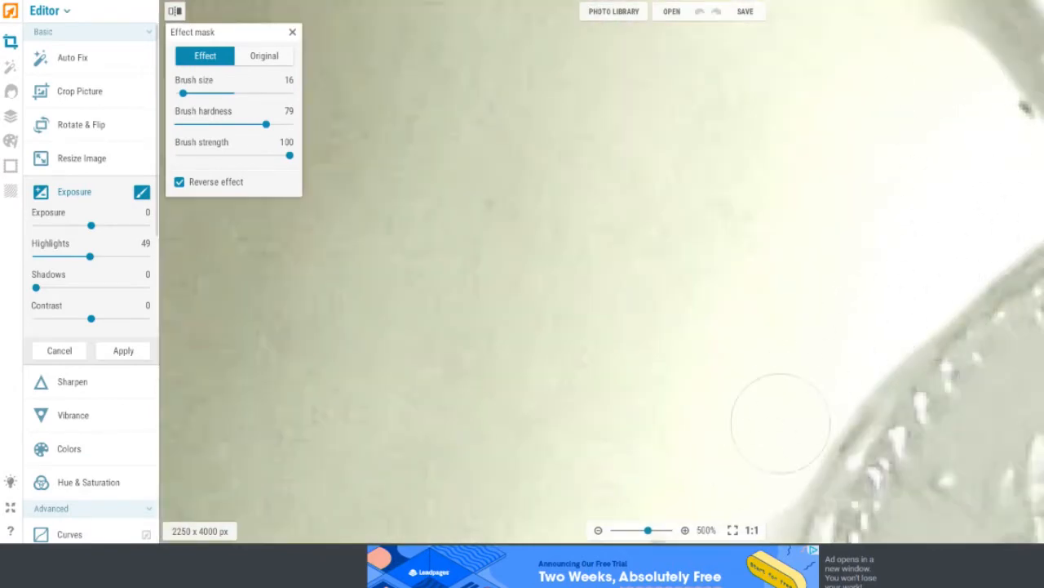
scroll(776, 417, down, 4)
scroll(937, 176, up, 4)
drag(937, 176, 947, 321)
scroll(927, 343, down, 4)
scroll(850, 399, up, 4)
mouse_move(850, 399)
mouse_down()
mouse_move(862, 415)
mouse_move(814, 433)
mouse_move(743, 310)
mouse_move(744, 332)
mouse_move(1000, 403)
mouse_move(935, 405)
mouse_move(1035, 416)
mouse_up()
scroll(1034, 408, down, 3)
scroll(856, 375, up, 3)
mouse_move(747, 359)
mouse_down()
mouse_move(808, 245)
mouse_move(909, 448)
mouse_move(827, 435)
mouse_move(757, 371)
mouse_up()
scroll(756, 371, down, 5)
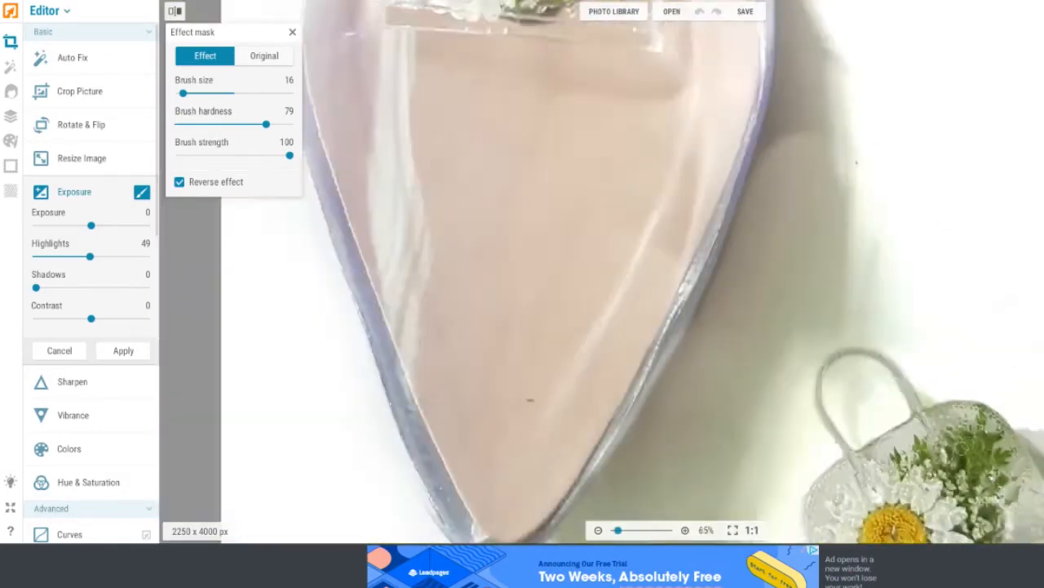
scroll(849, 229, up, 4)
mouse_move(856, 235)
mouse_down()
mouse_move(961, 478)
mouse_move(859, 404)
mouse_up()
scroll(860, 404, down, 2)
Enlarge the brush size to 82 and lighten the shadow and background around and below the charm.
drag(183, 94, 199, 93)
mouse_move(769, 401)
mouse_down()
mouse_move(841, 481)
mouse_move(935, 484)
mouse_move(990, 449)
mouse_move(1025, 439)
mouse_up()
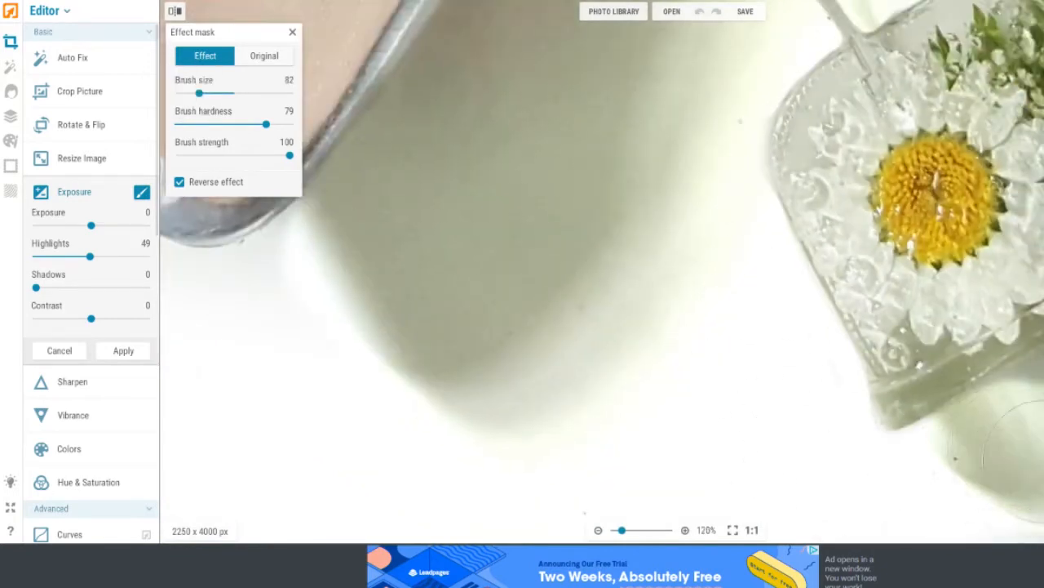
scroll(1023, 450, down, 3)
mouse_move(967, 488)
mouse_down()
mouse_move(1006, 424)
mouse_move(999, 282)
mouse_move(964, 251)
mouse_up()
scroll(728, 443, up, 1)
mouse_move(1018, 421)
mouse_down()
mouse_move(1023, 375)
mouse_move(932, 416)
mouse_up()
scroll(1010, 365, up, 3)
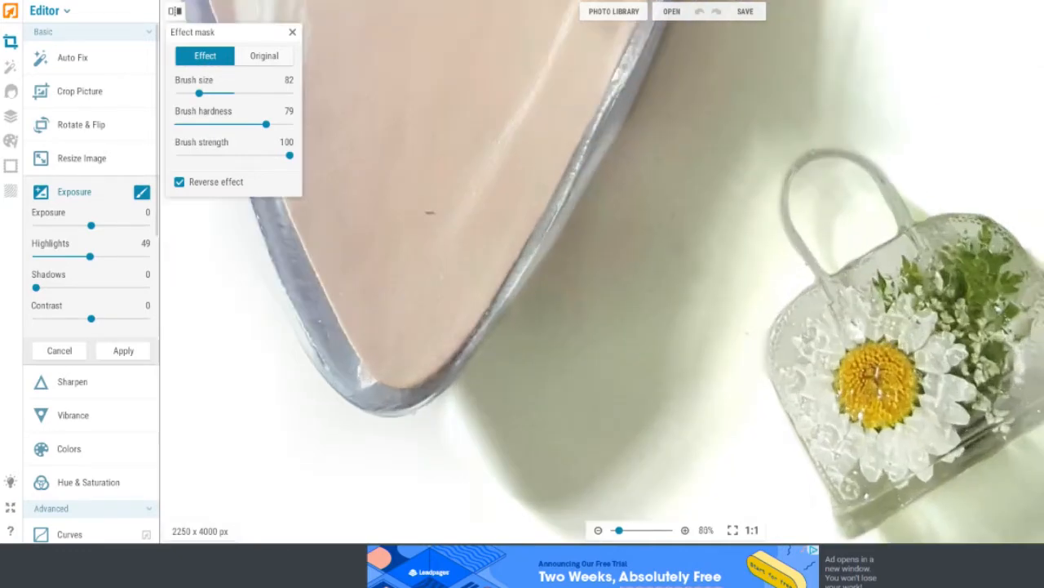
Set the brush size to 24 and touch up the background close to the charm's upper edge and handle.
drag(199, 93, 184, 93)
scroll(935, 246, up, 2)
mouse_move(934, 247)
mouse_down()
mouse_move(855, 182)
mouse_move(997, 483)
mouse_move(797, 100)
mouse_up()
scroll(1011, 252, down, 5)
scroll(879, 333, down, 4)
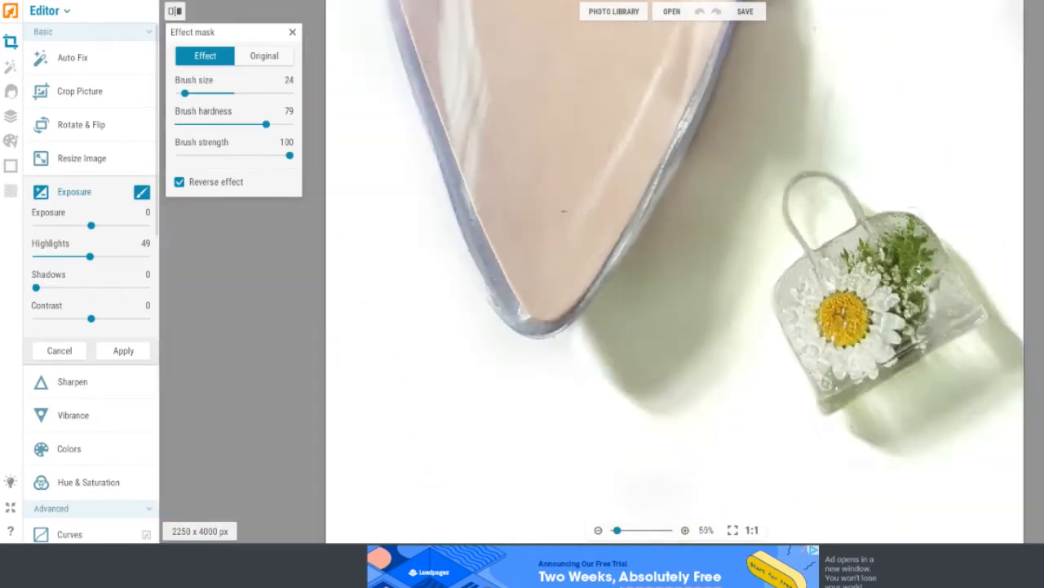
Apply the masked Exposure adjustment to the photo.
scroll(880, 333, up, 6)
scroll(880, 333, down, 5)
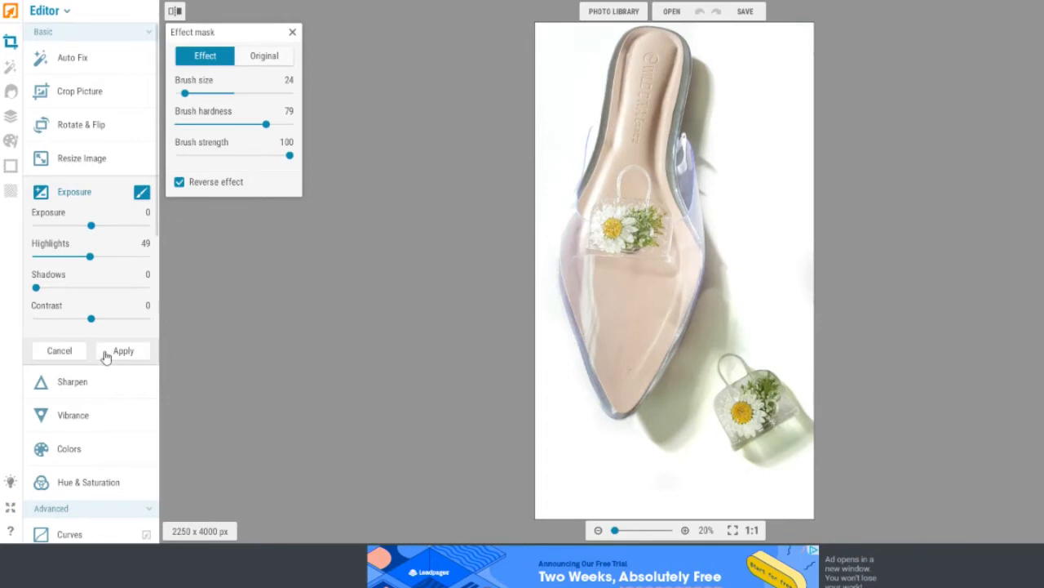
click(121, 353)
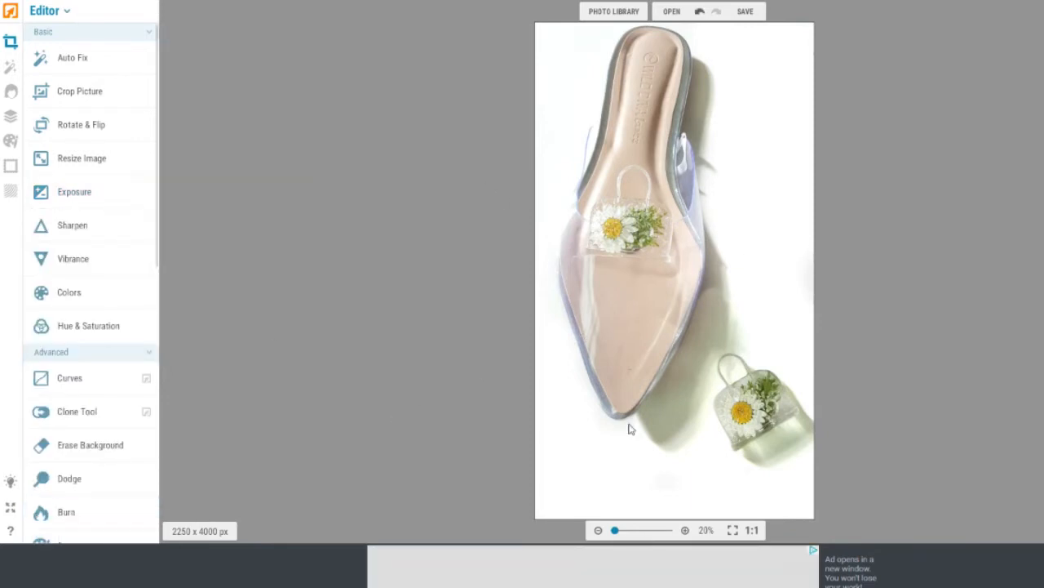
Start a new Exposure adjustment on the photo and set its exposure to 34.
scroll(769, 346, up, 3)
scroll(768, 345, down, 2)
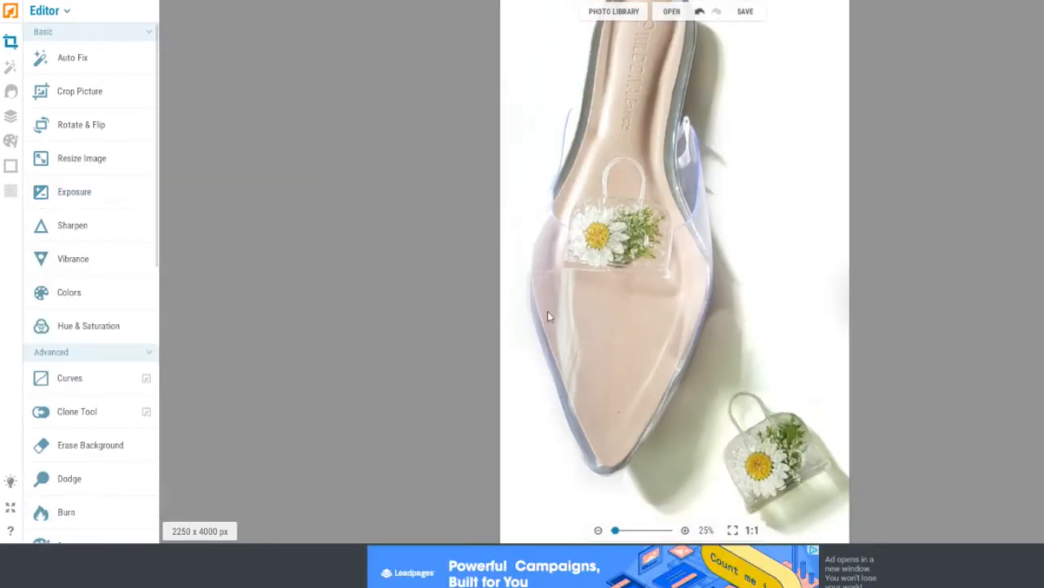
scroll(775, 452, up, 1)
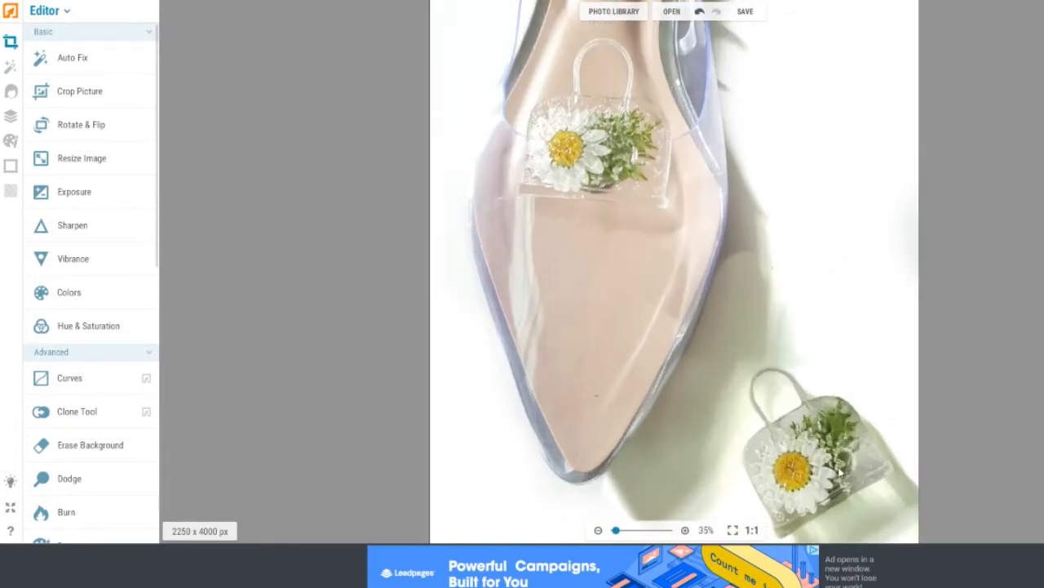
scroll(841, 472, up, 1)
scroll(812, 387, down, 2)
scroll(769, 357, down, 2)
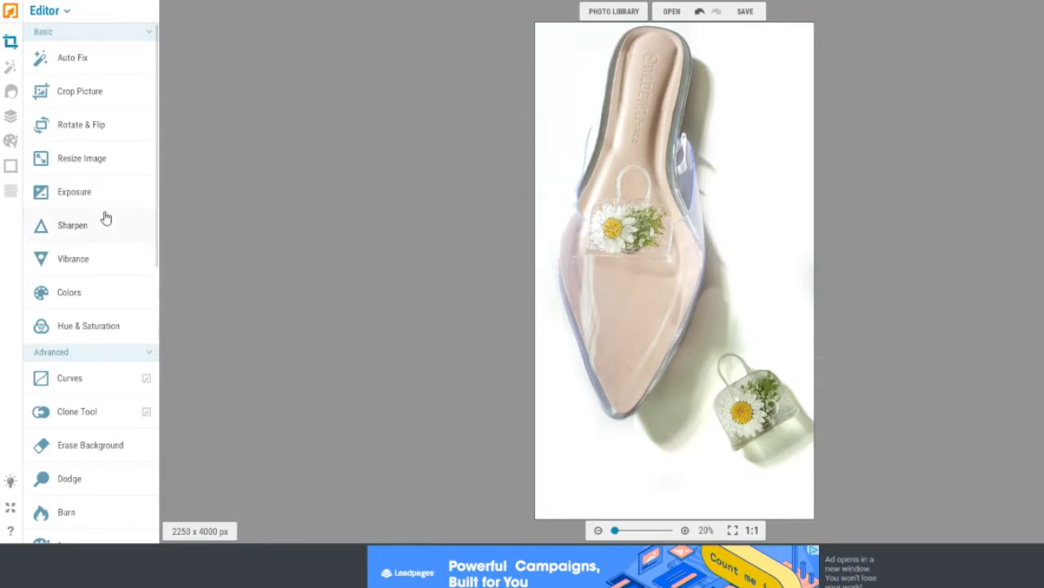
click(77, 194)
drag(101, 226, 104, 226)
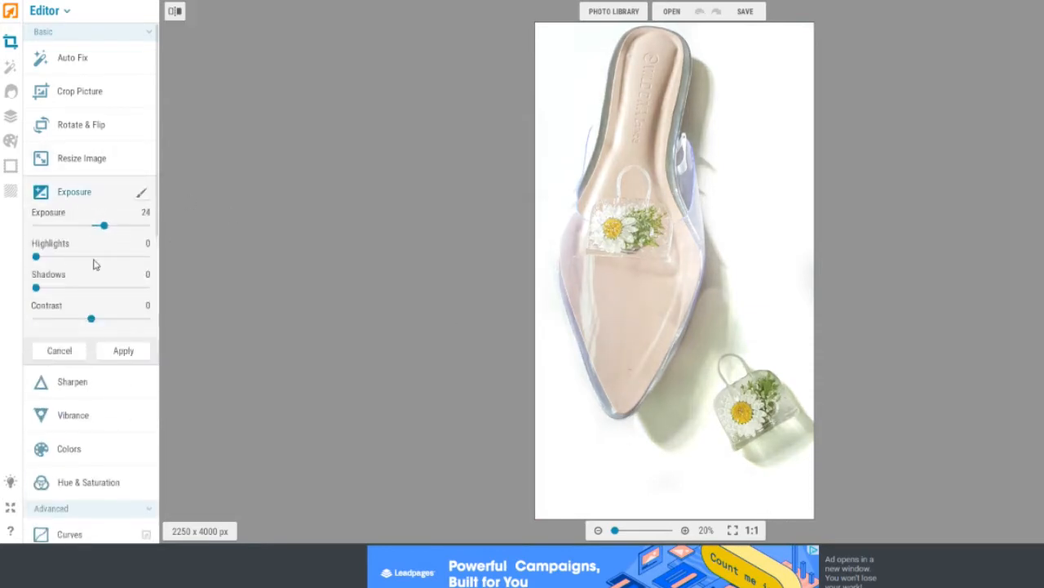
drag(109, 236, 109, 237)
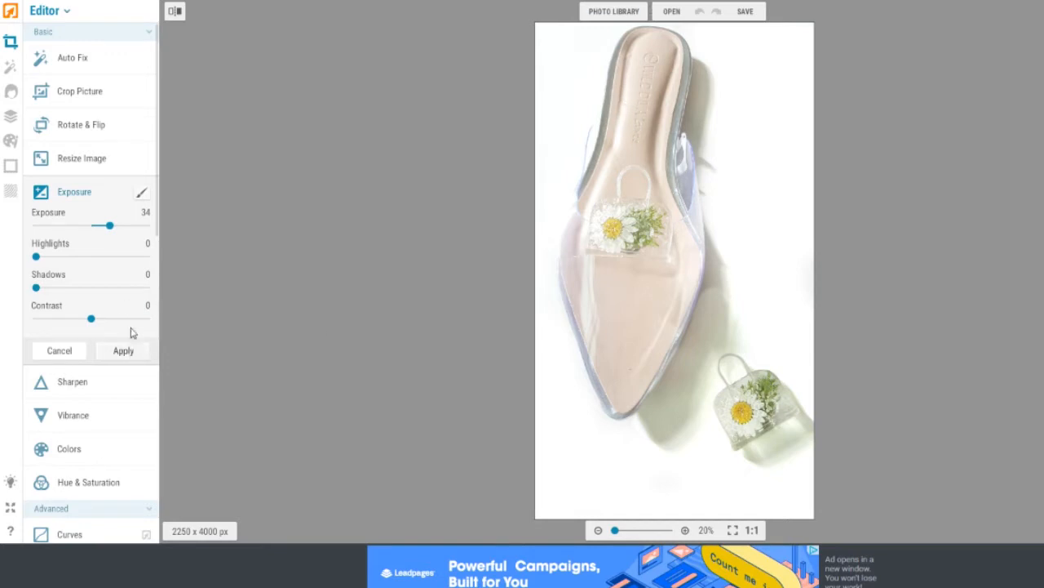
Reverse the Exposure effect mask, brush the brightening over the shadows around the shoe and charm, and apply it.
click(142, 192)
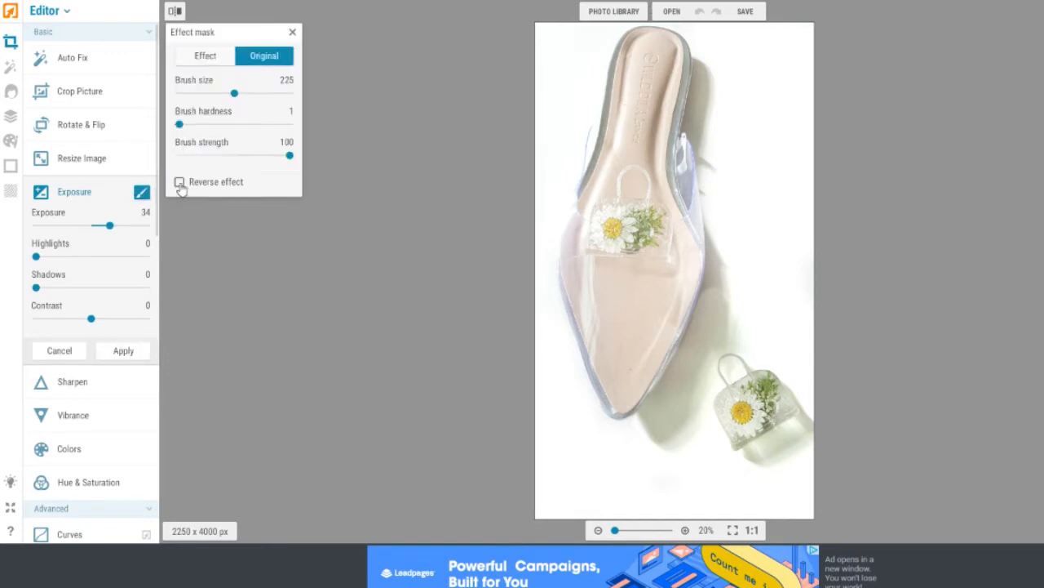
click(180, 183)
mouse_move(803, 395)
mouse_down()
mouse_move(759, 400)
mouse_move(710, 367)
mouse_move(698, 335)
mouse_move(677, 408)
mouse_move(659, 383)
mouse_up()
mouse_move(705, 326)
mouse_down()
mouse_move(751, 253)
mouse_move(746, 151)
mouse_move(706, 115)
mouse_move(719, 78)
mouse_move(722, 94)
mouse_move(620, 90)
mouse_move(586, 122)
mouse_up()
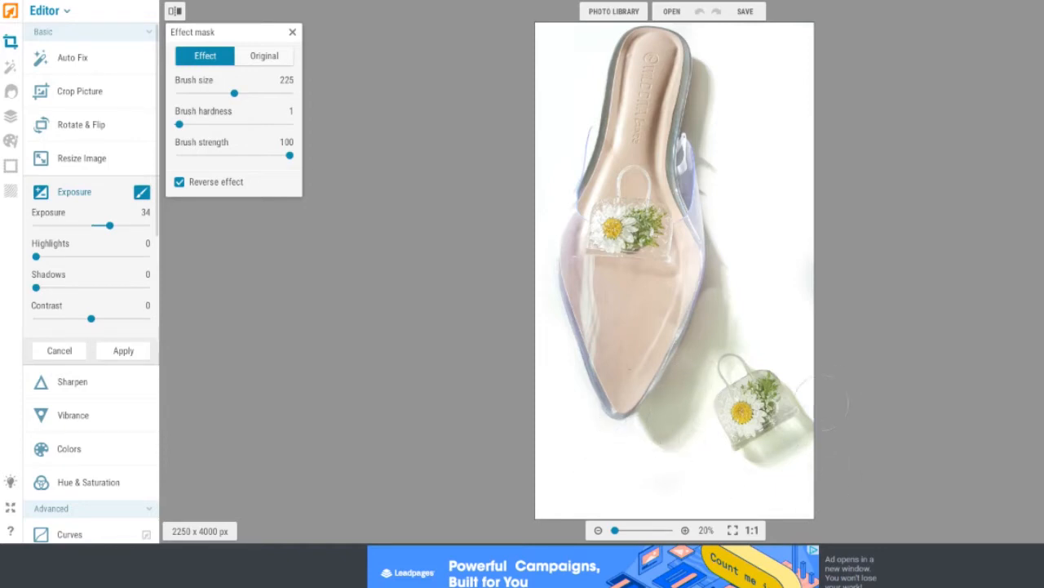
click(124, 350)
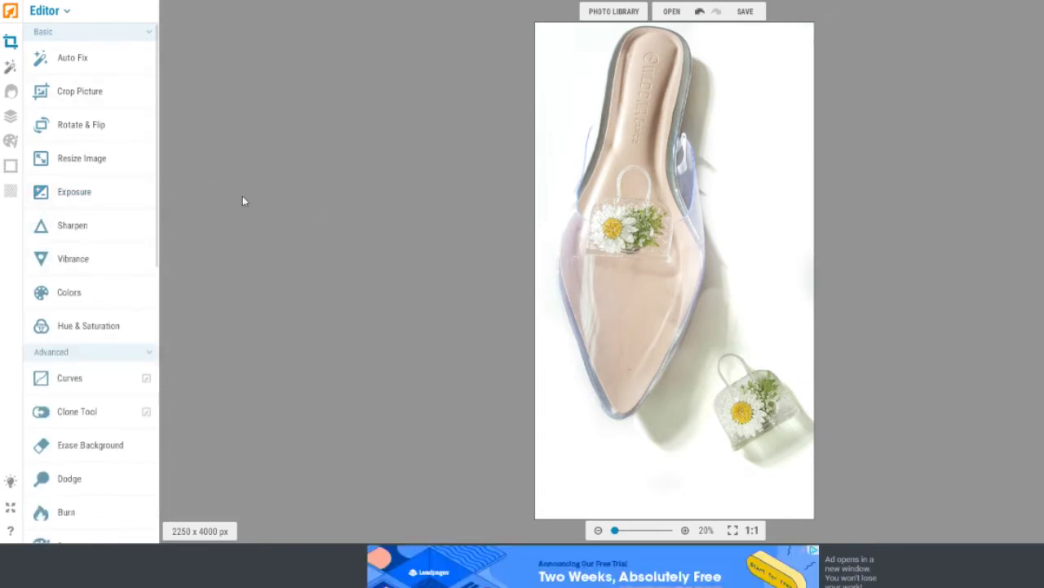
Start a Hue & Saturation adjustment with saturation at -100 and reverse its effect mask.
scroll(121, 299, down, 3)
click(101, 261)
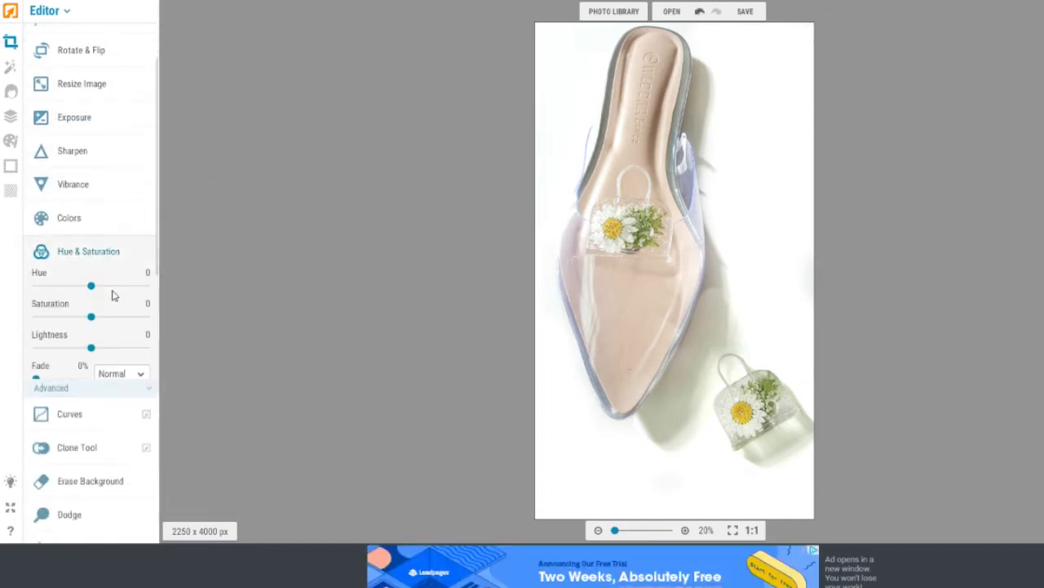
drag(90, 316, 36, 317)
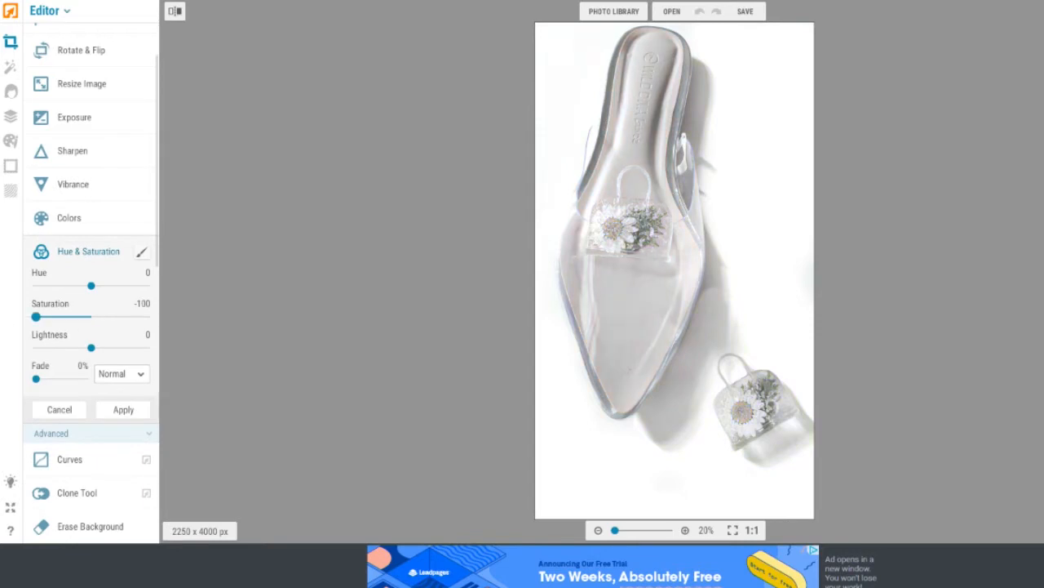
click(141, 253)
click(179, 182)
Brush the desaturation over the shadow beside the shoe, reducing the brush size to 167.
scroll(788, 247, up, 3)
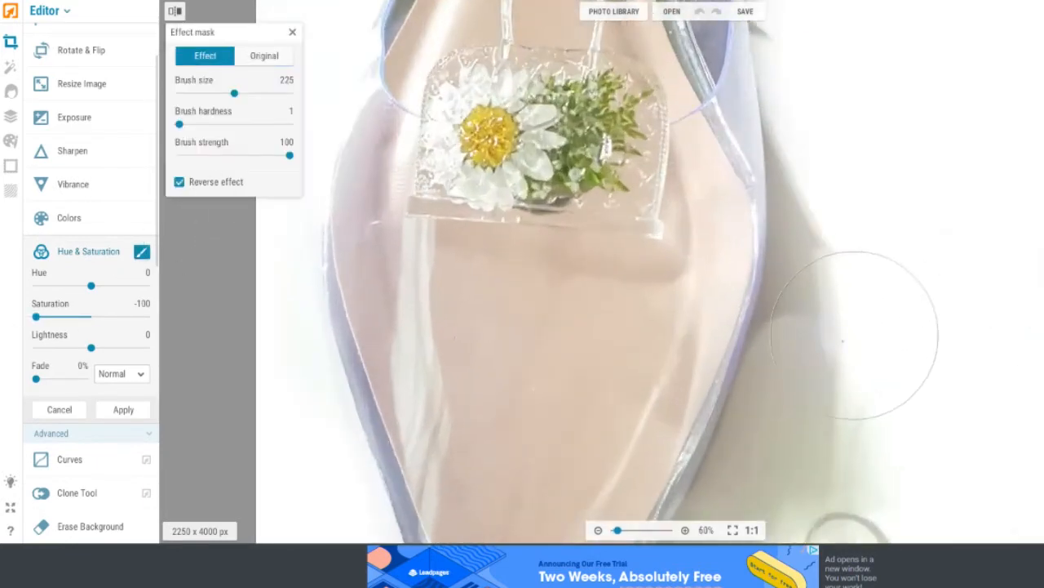
mouse_move(90, 292)
mouse_down()
mouse_move(68, 295)
mouse_move(84, 292)
mouse_up()
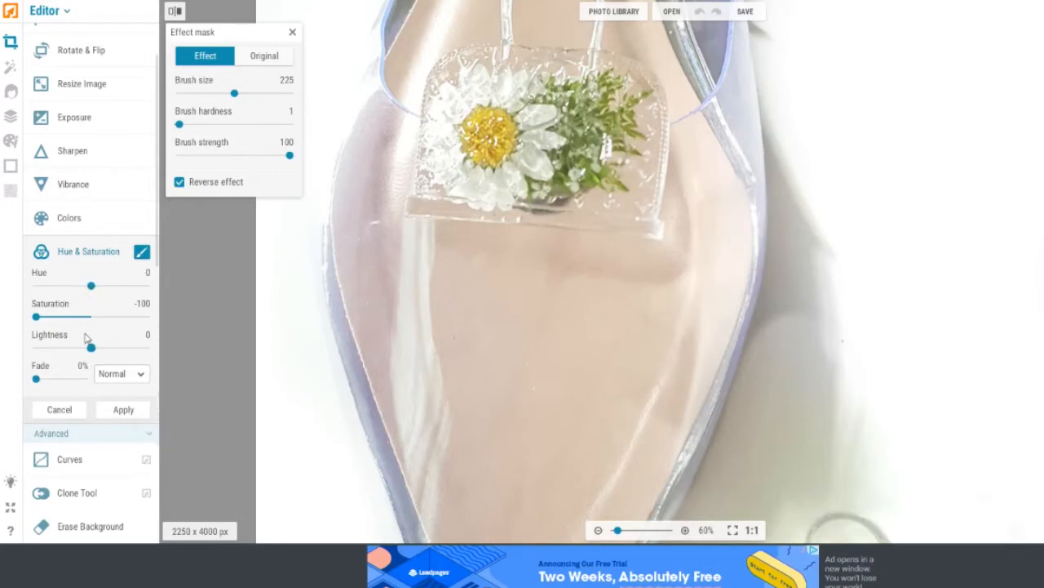
mouse_move(234, 93)
mouse_down()
mouse_move(191, 94)
mouse_move(220, 93)
mouse_up()
scroll(869, 416, down, 3)
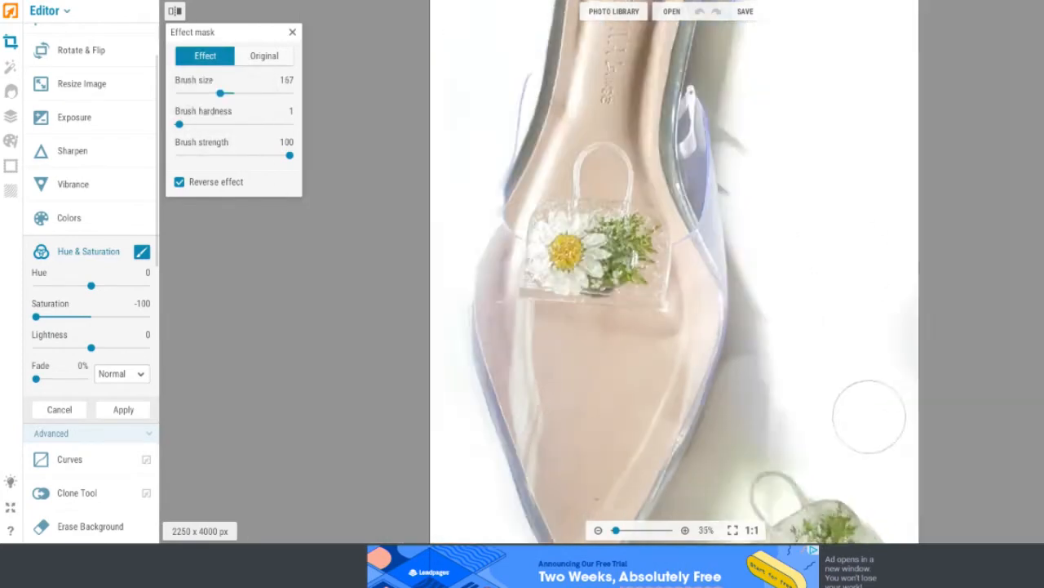
scroll(869, 416, down, 2)
scroll(718, 462, up, 4)
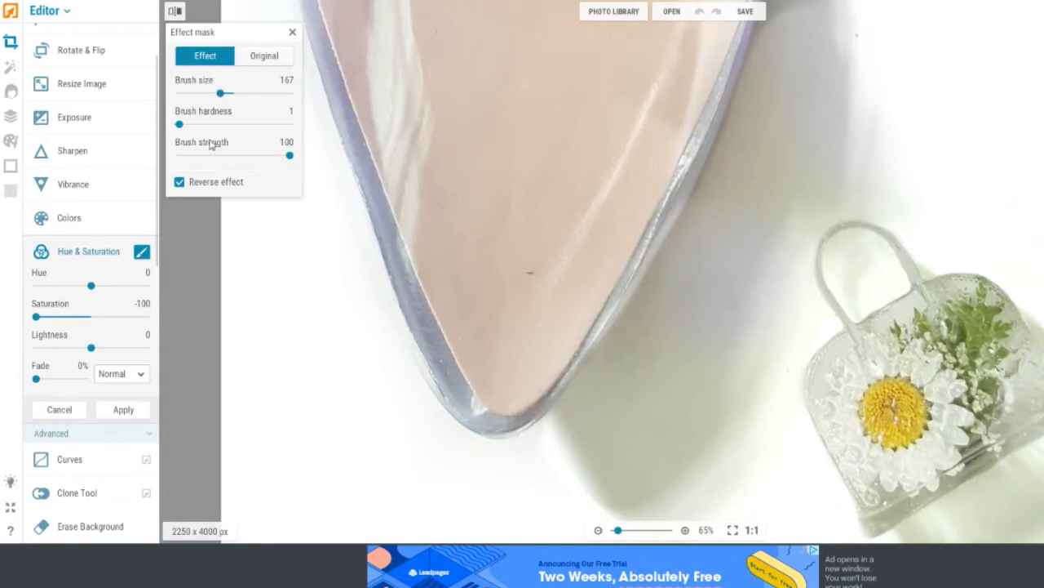
Set brush hardness to 60 and size to 69, and desaturate the shadows near the shoe's toe and below the charm.
drag(179, 124, 245, 139)
drag(221, 93, 197, 108)
scroll(803, 304, up, 1)
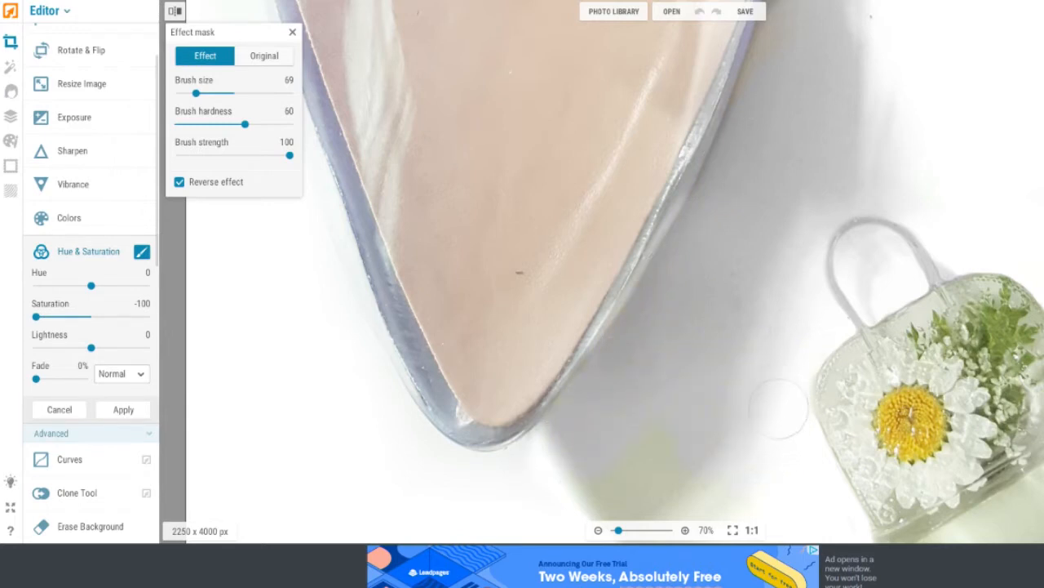
scroll(666, 406, down, 5)
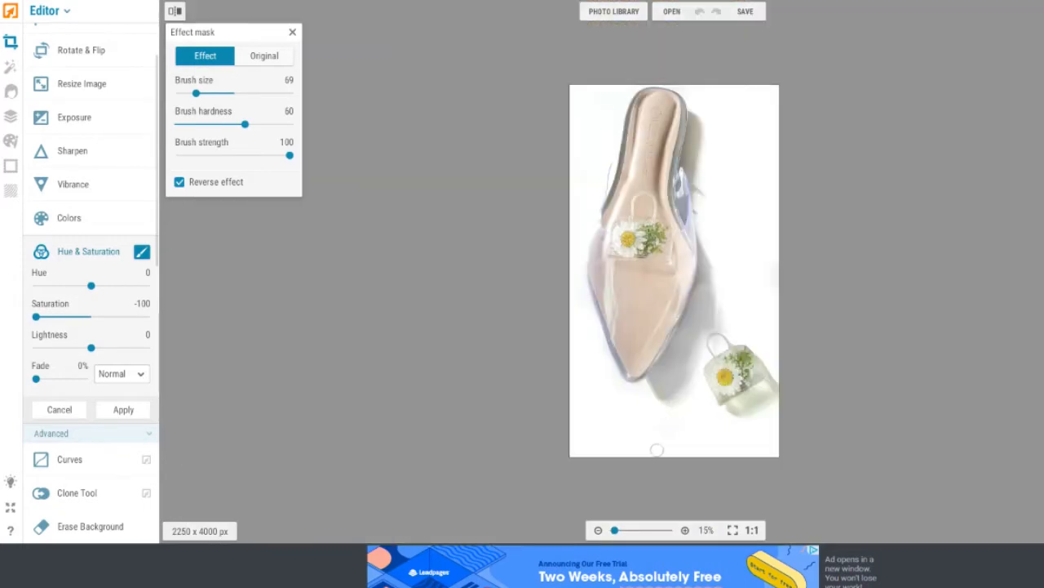
scroll(655, 445, up, 5)
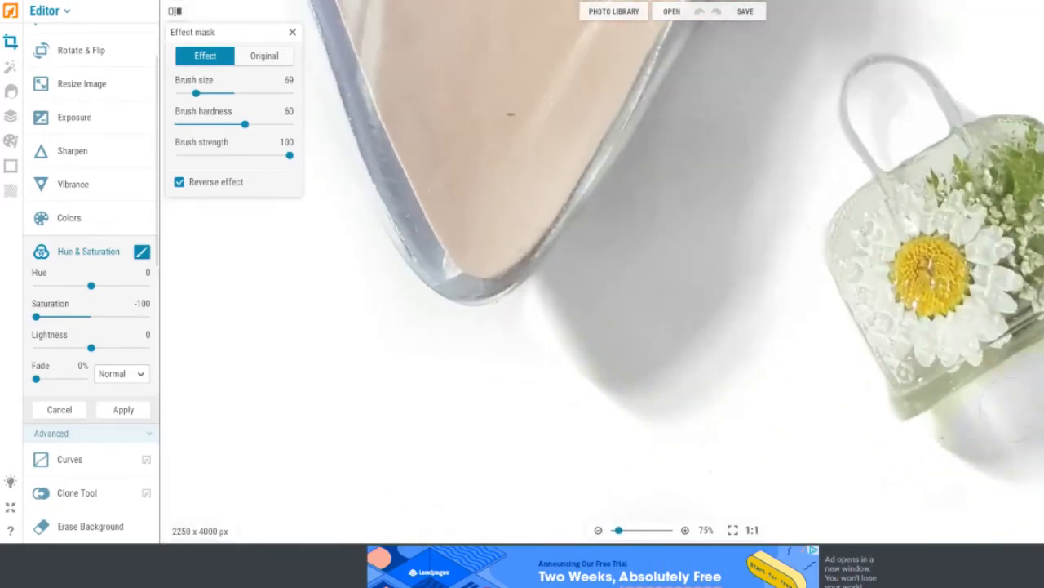
scroll(921, 455, down, 5)
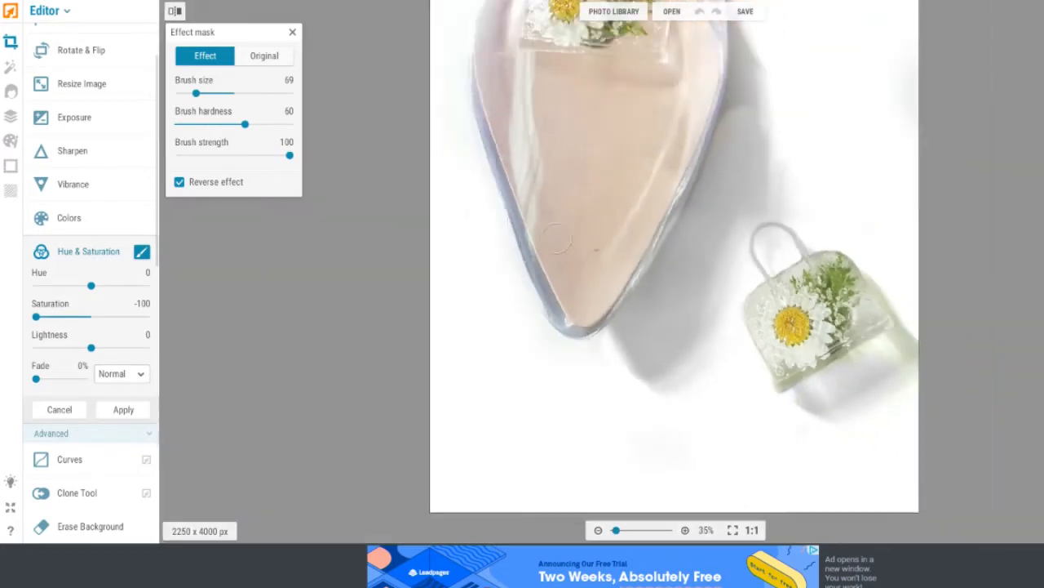
Desaturate the remaining tinted background and shadow around the outer and lower edges of the charm.
scroll(672, 268, up, 5)
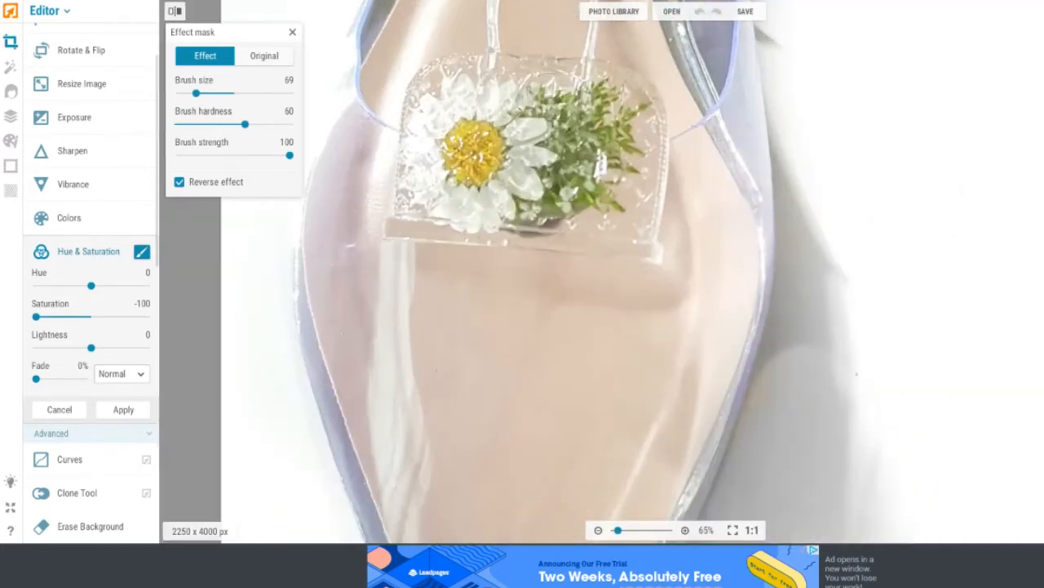
scroll(995, 393, down, 3)
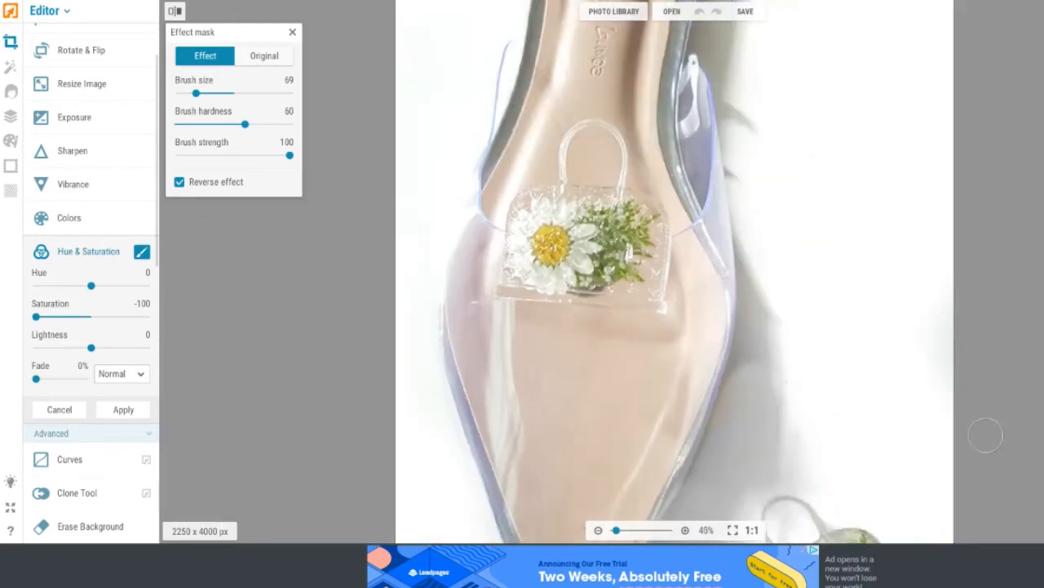
scroll(1018, 414, up, 3)
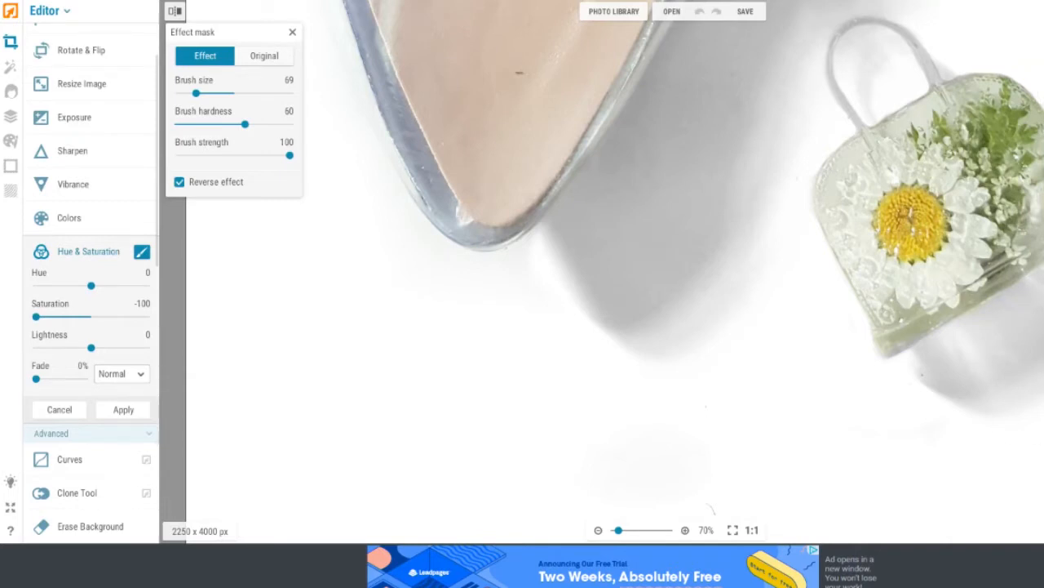
scroll(914, 43, down, 4)
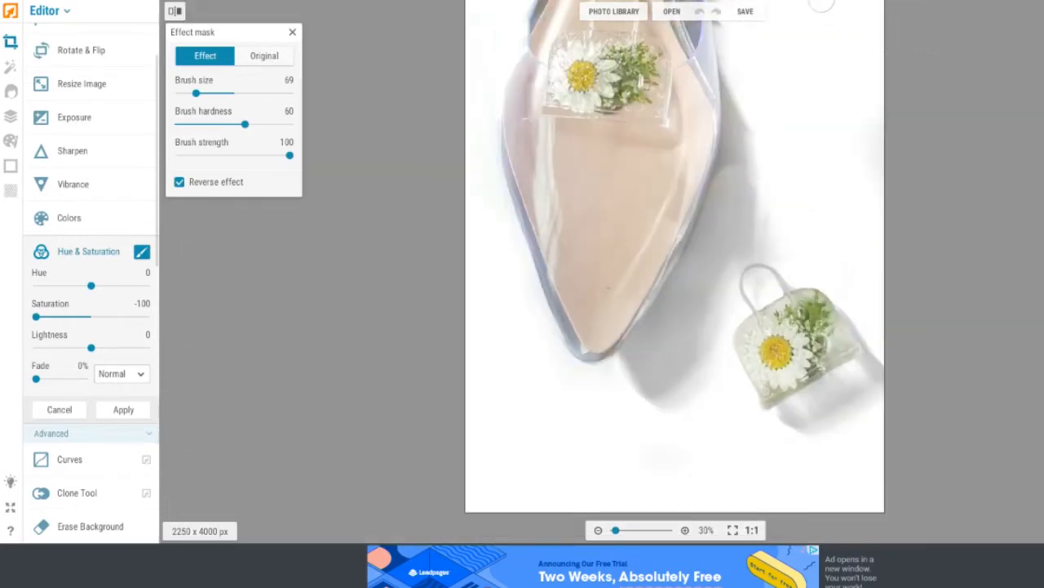
Brush the desaturation over the shadow along the shoe's side, between the strap and the charm.
scroll(821, 8, down, 2)
scroll(772, 303, up, 5)
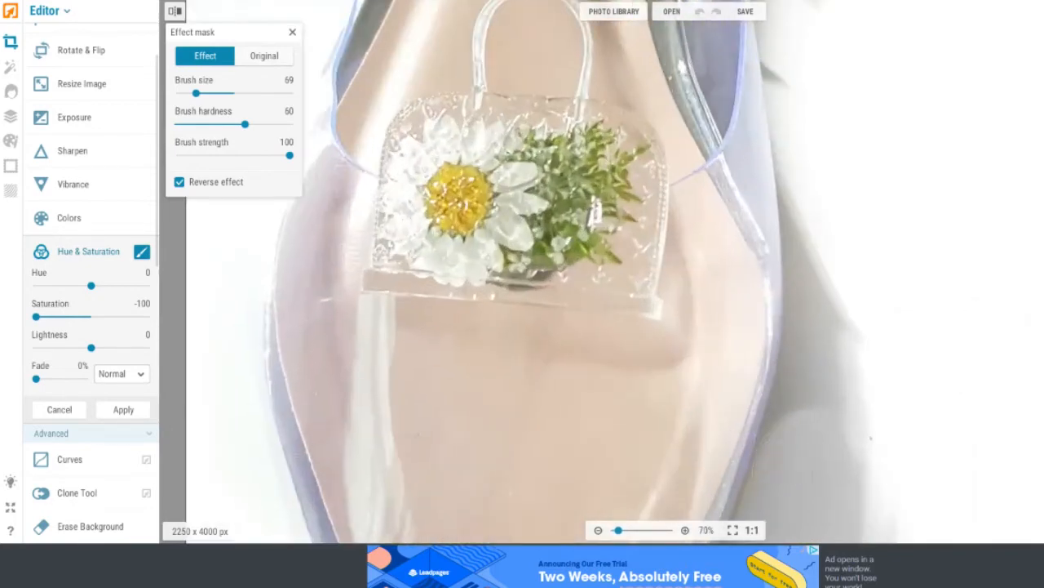
scroll(815, 444, down, 4)
scroll(767, 448, up, 5)
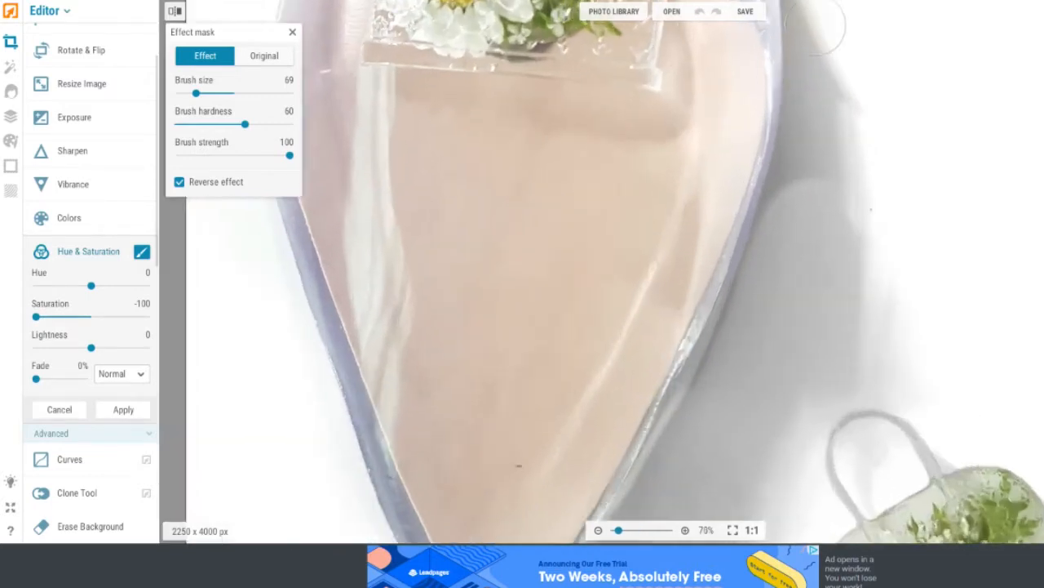
scroll(816, 58, down, 4)
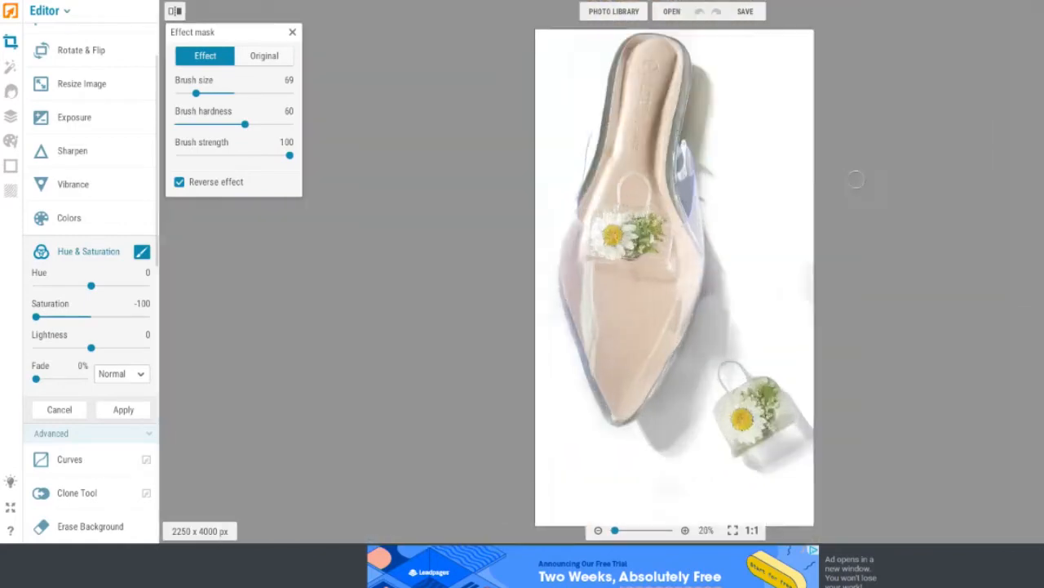
Desaturate the shadow beside the strap and heel, and apply the masked Hue & Saturation adjustment.
scroll(854, 174, up, 5)
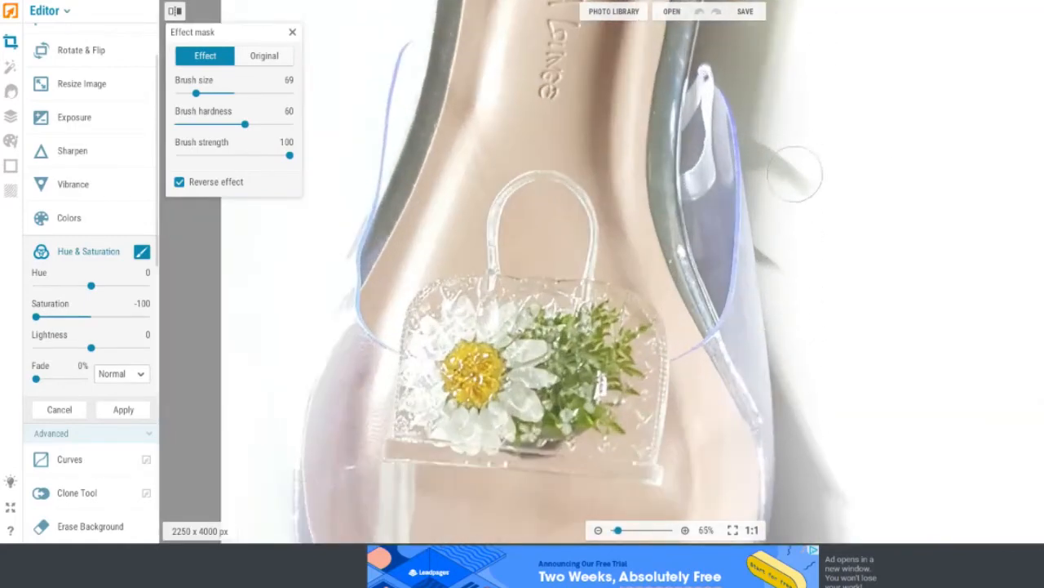
scroll(769, 96, down, 5)
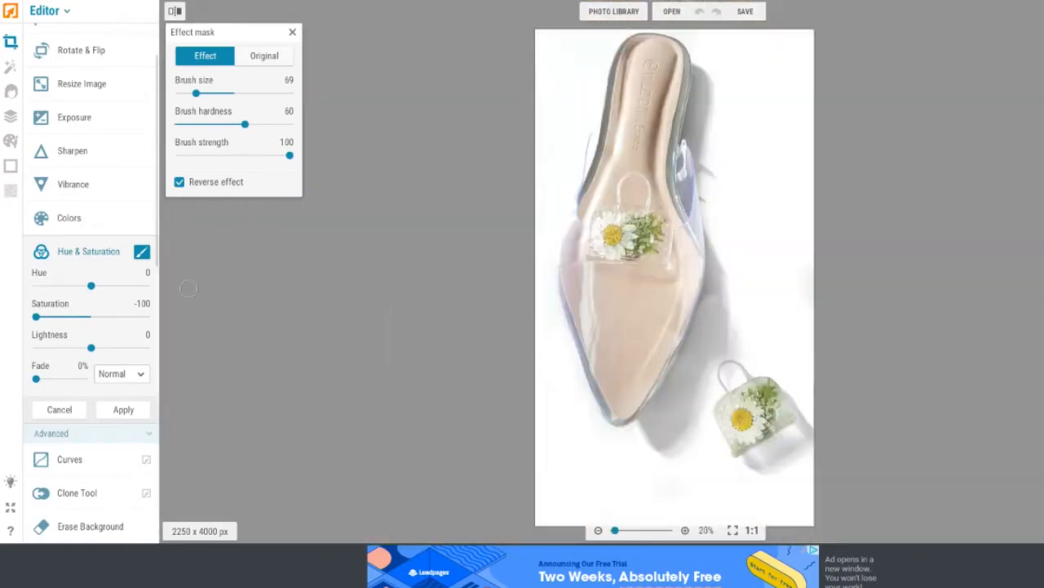
click(119, 409)
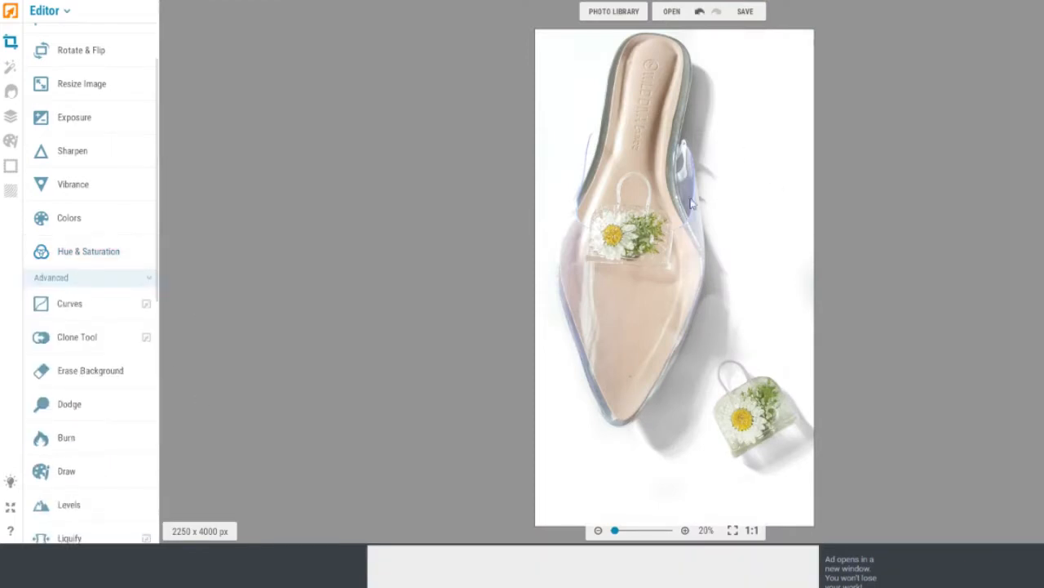
Start a second Hue & Saturation adjustment with saturation at -47 and reverse its effect mask.
scroll(784, 464, up, 5)
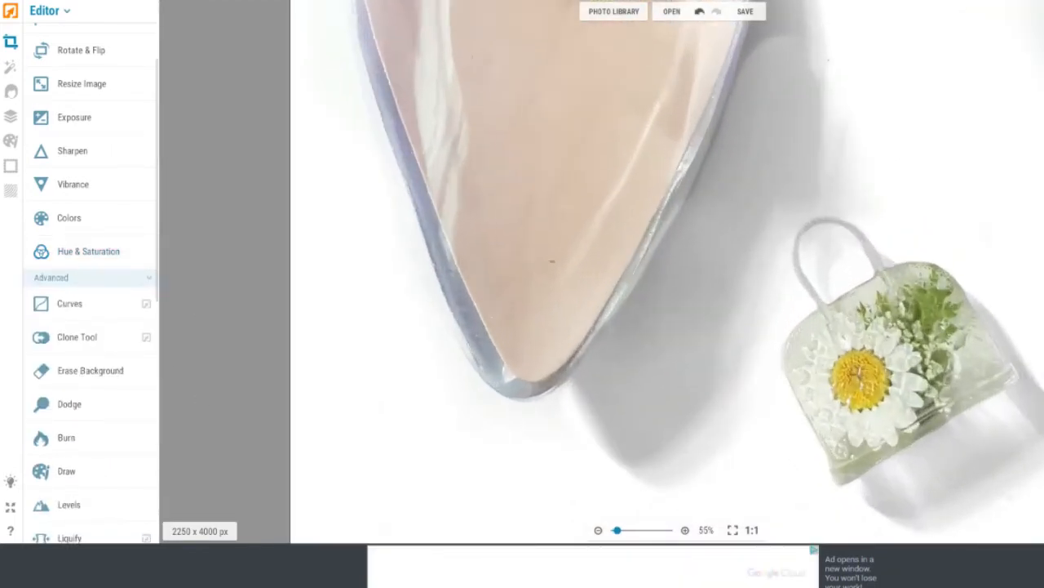
scroll(984, 304, up, 2)
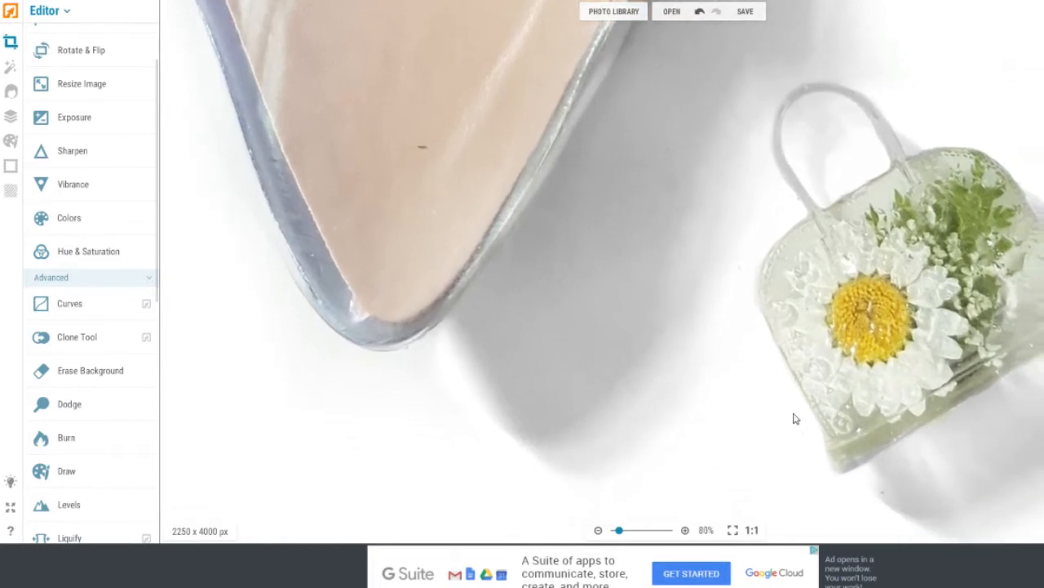
click(102, 252)
drag(78, 324, 61, 321)
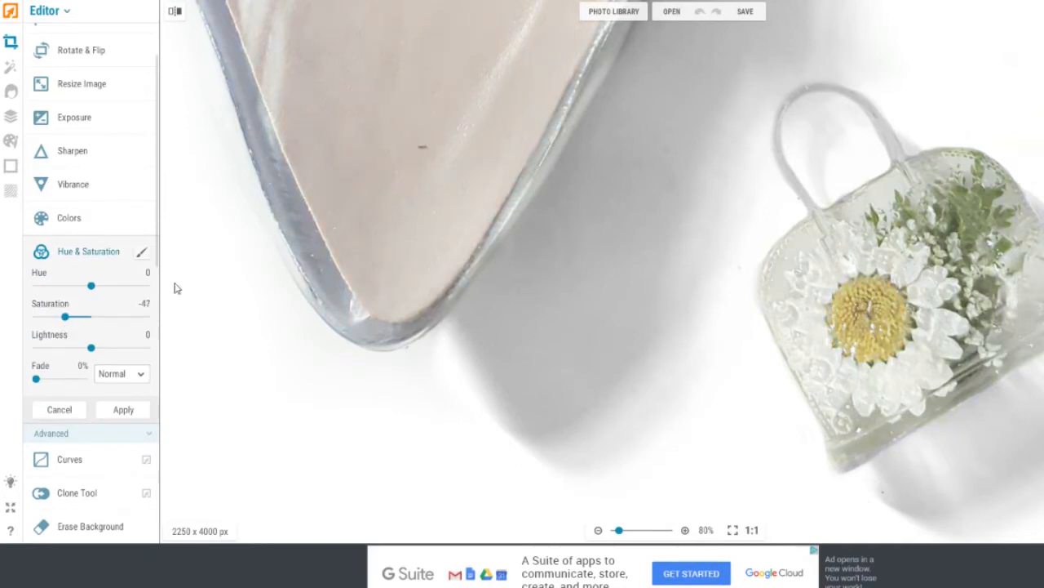
click(142, 253)
click(179, 182)
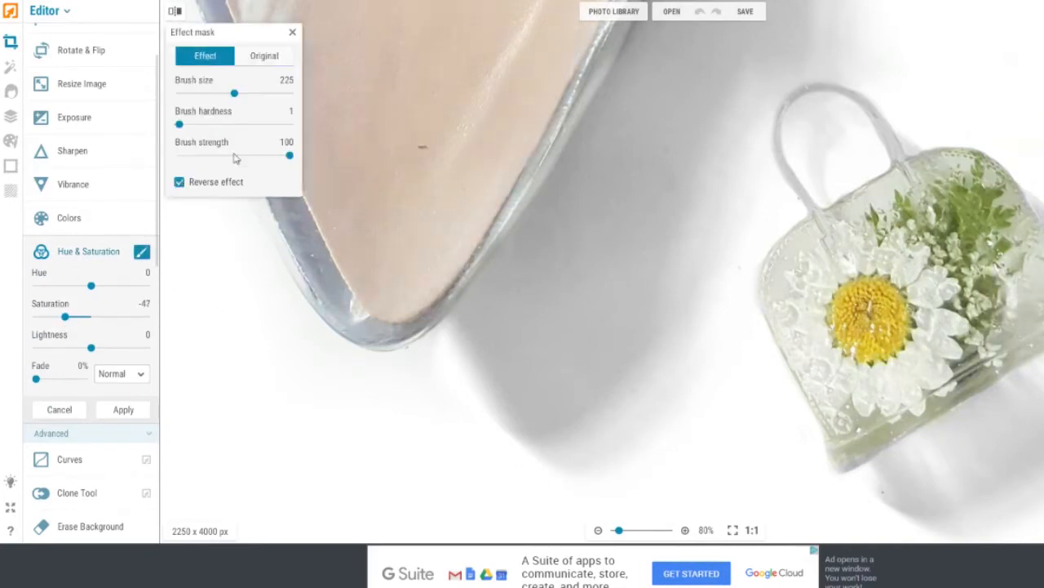
Set the mask brush size to 41 and desaturate the charm's transparent rim and handle, keeping off the daisy's yellow centre and green leaves.
drag(234, 93, 189, 93)
scroll(796, 244, up, 3)
scroll(795, 245, up, 2)
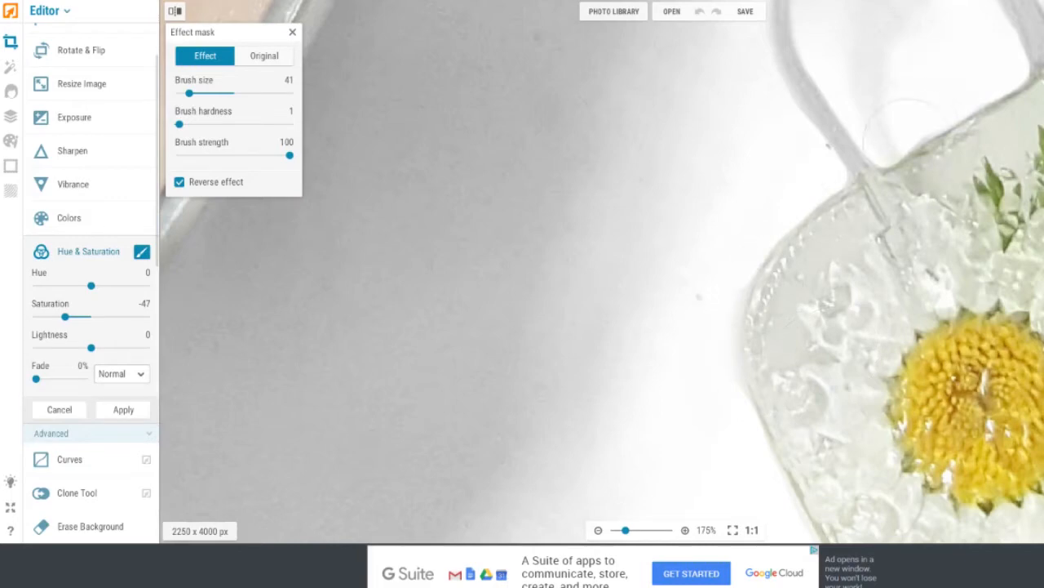
scroll(601, 271, down, 3)
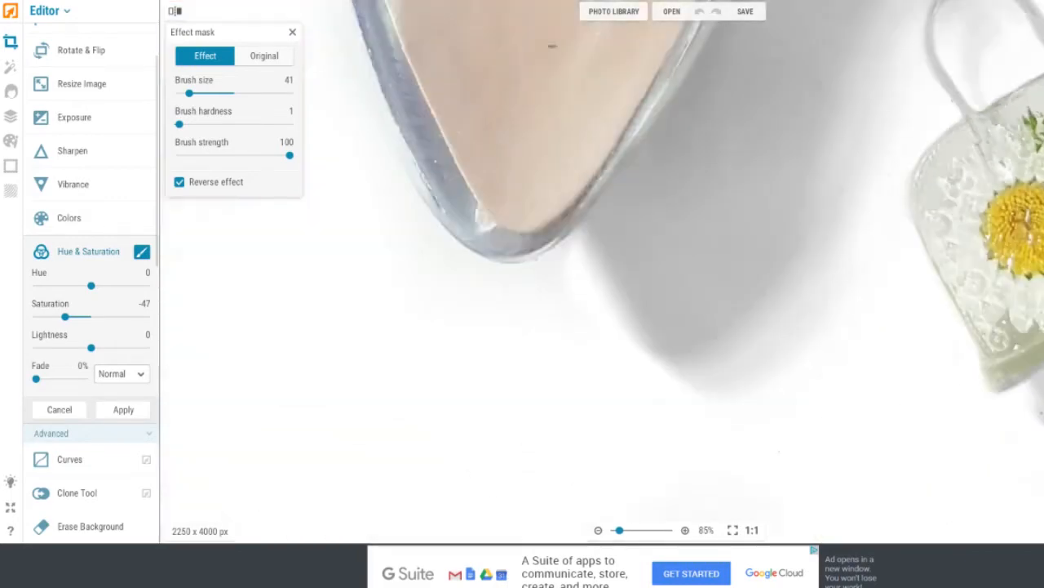
scroll(601, 272, up, 4)
scroll(601, 271, down, 3)
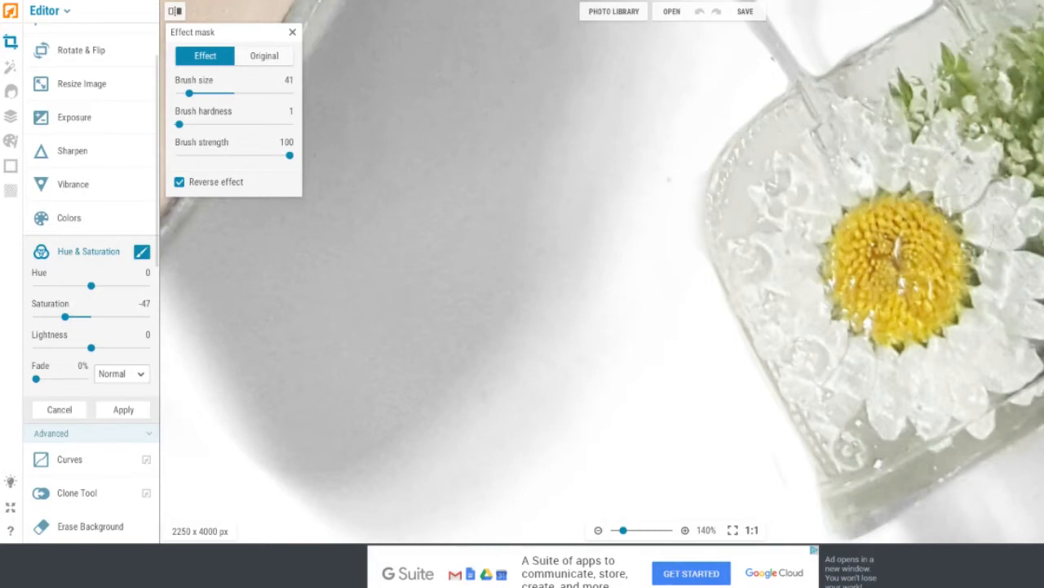
scroll(603, 272, down, 3)
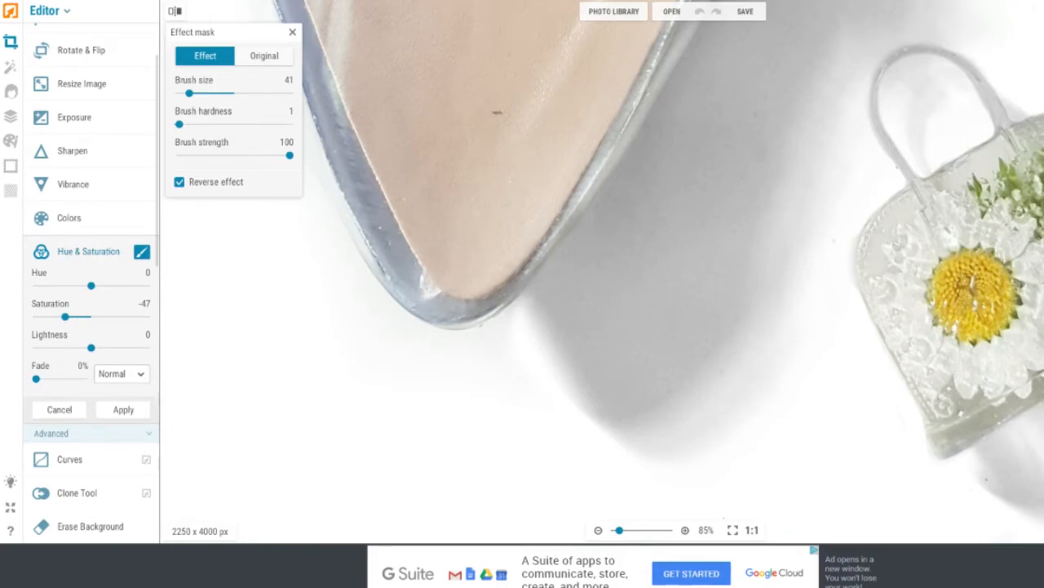
scroll(908, 431, up, 3)
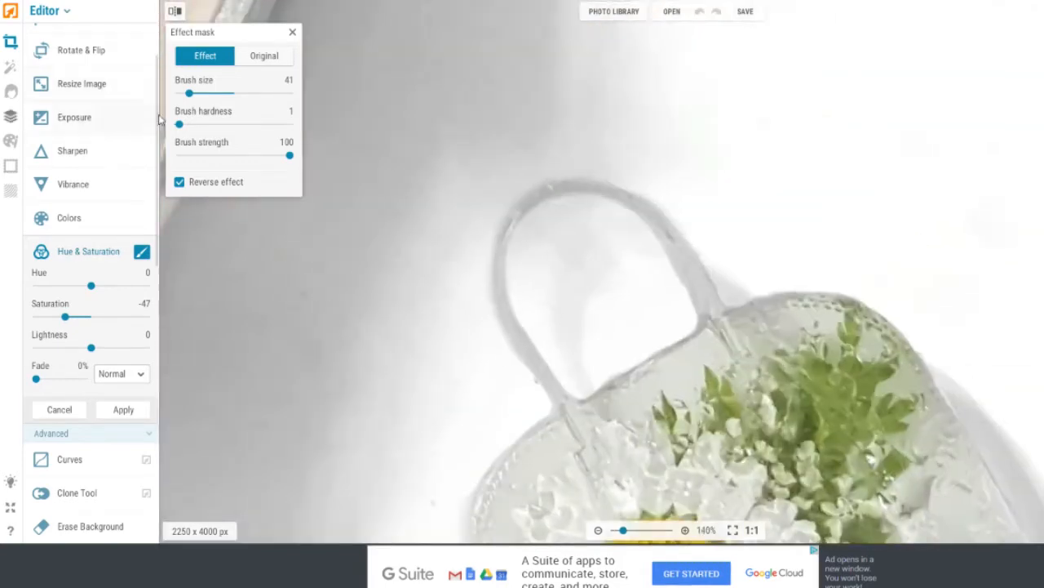
Set the mask brush size to 14 and desaturate the small clear gaps around the green leaves inside the charm.
drag(188, 93, 182, 93)
scroll(897, 359, up, 5)
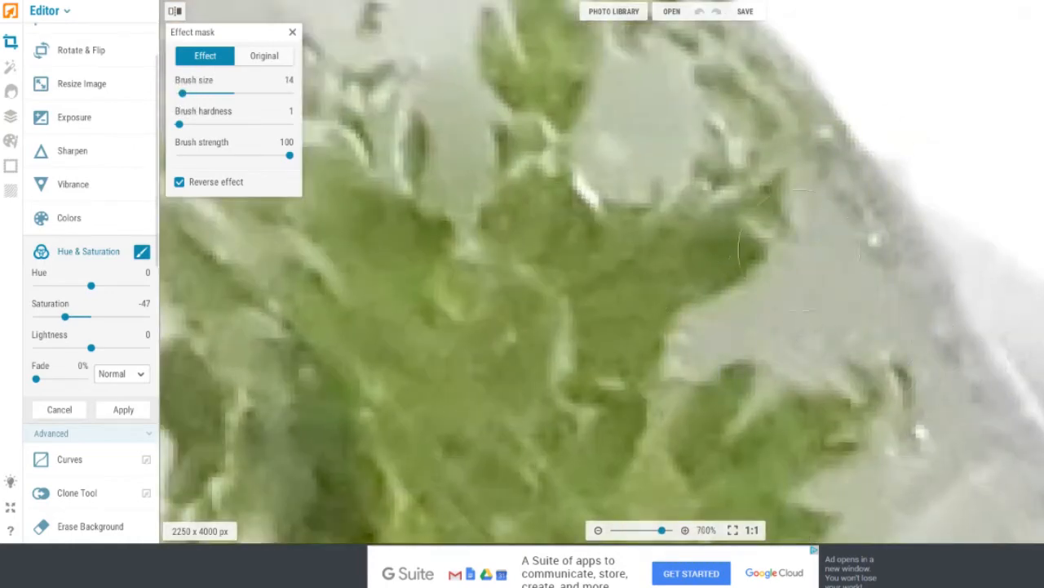
scroll(718, 85, down, 4)
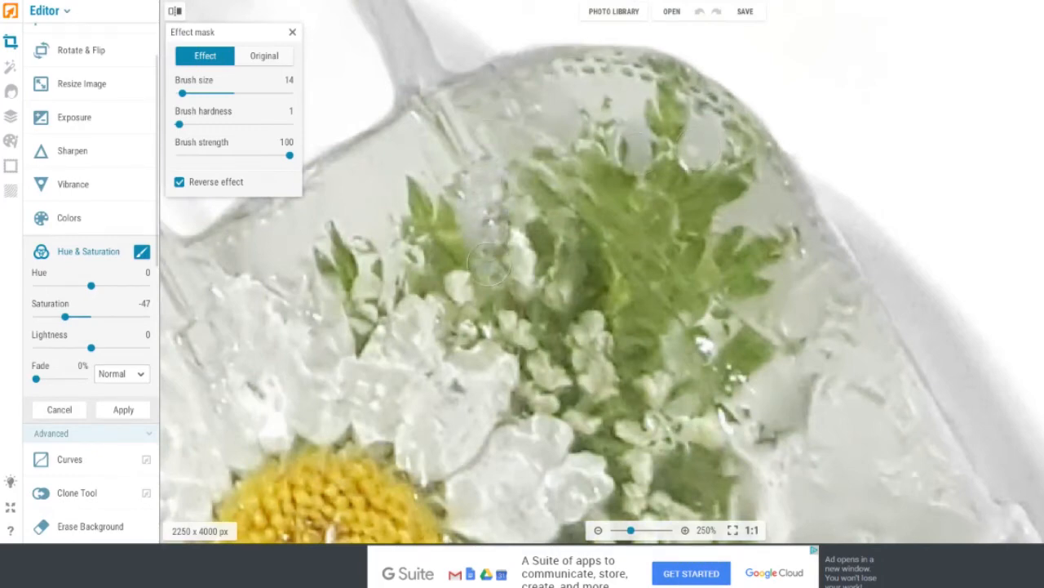
scroll(489, 287, up, 4)
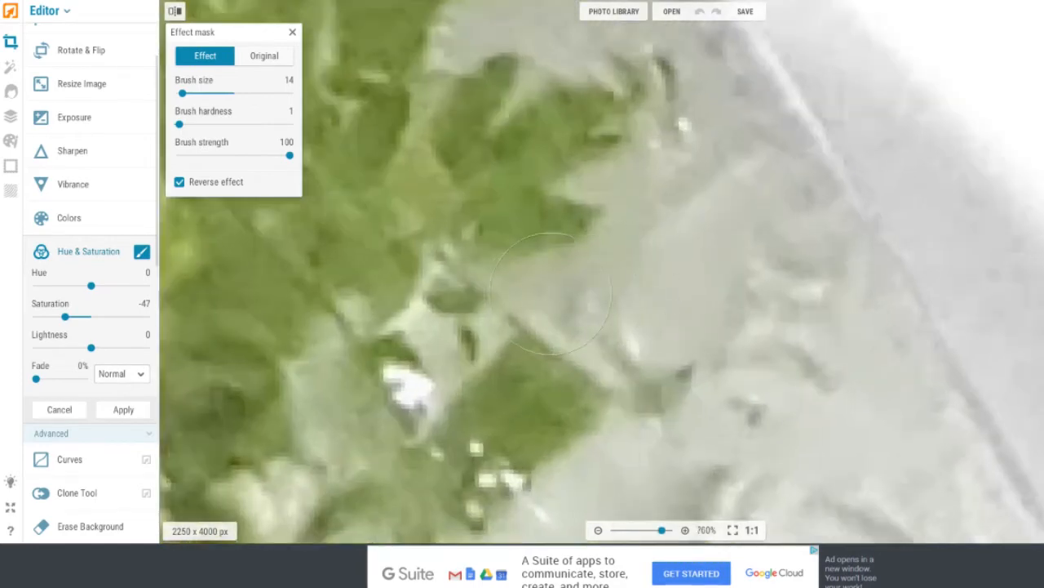
scroll(632, 198, down, 4)
scroll(816, 155, up, 4)
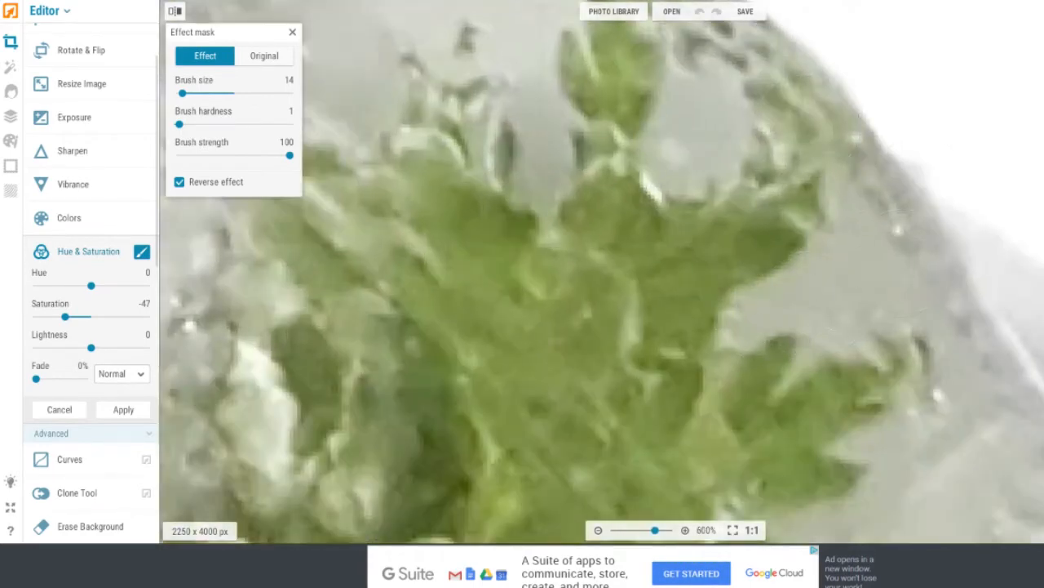
Desaturate the remaining tinted details around the daisy petals, and check the charm against the whole photo.
scroll(882, 281, down, 7)
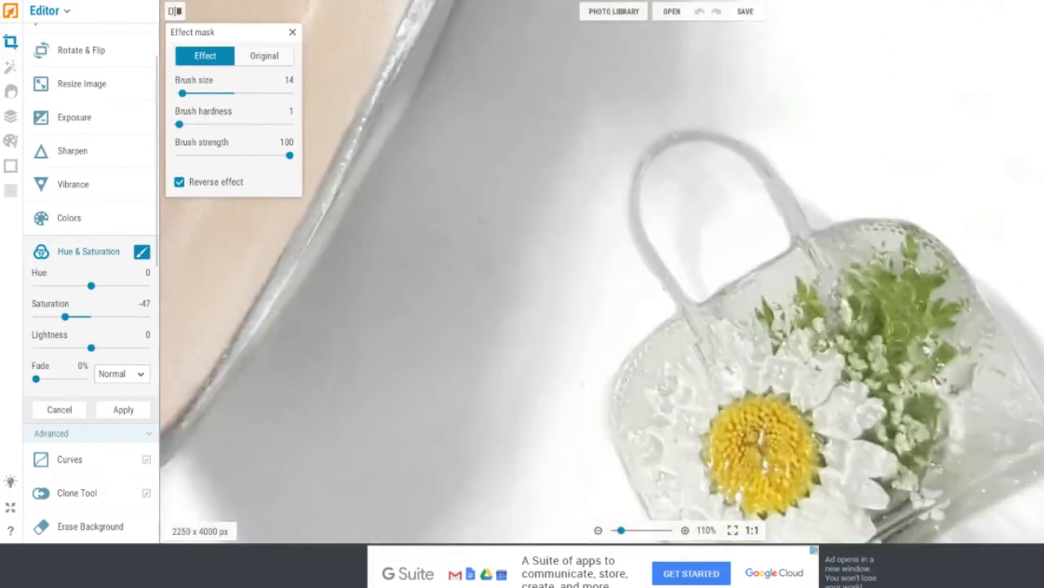
scroll(869, 408, up, 4)
scroll(868, 398, up, 3)
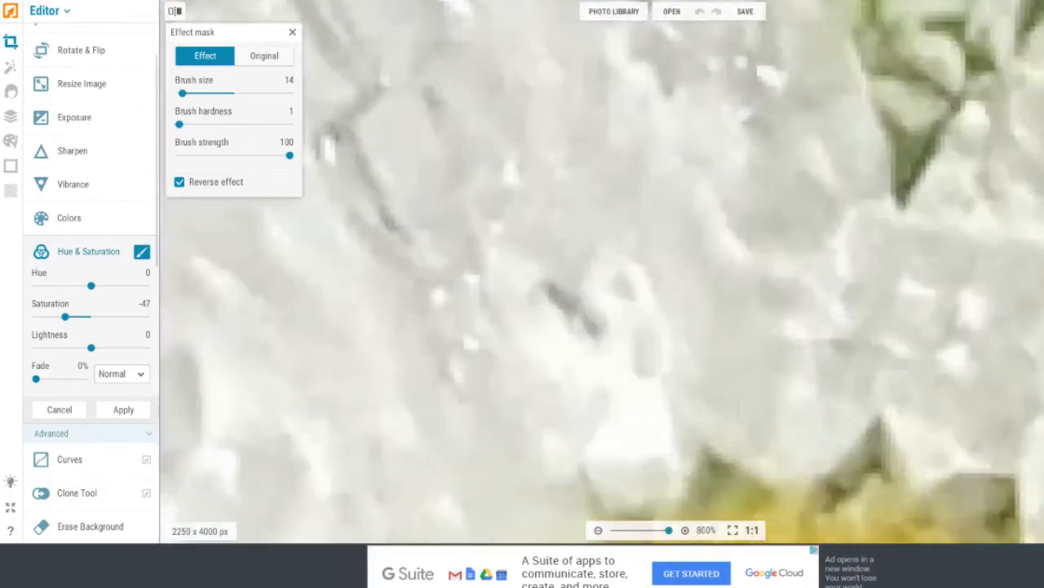
scroll(702, 285, down, 8)
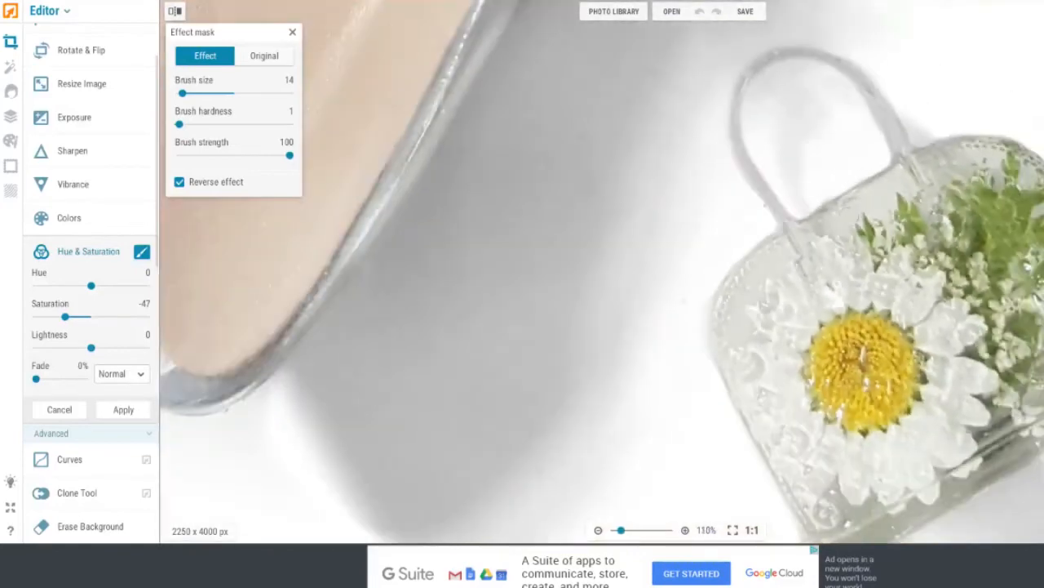
scroll(702, 286, down, 5)
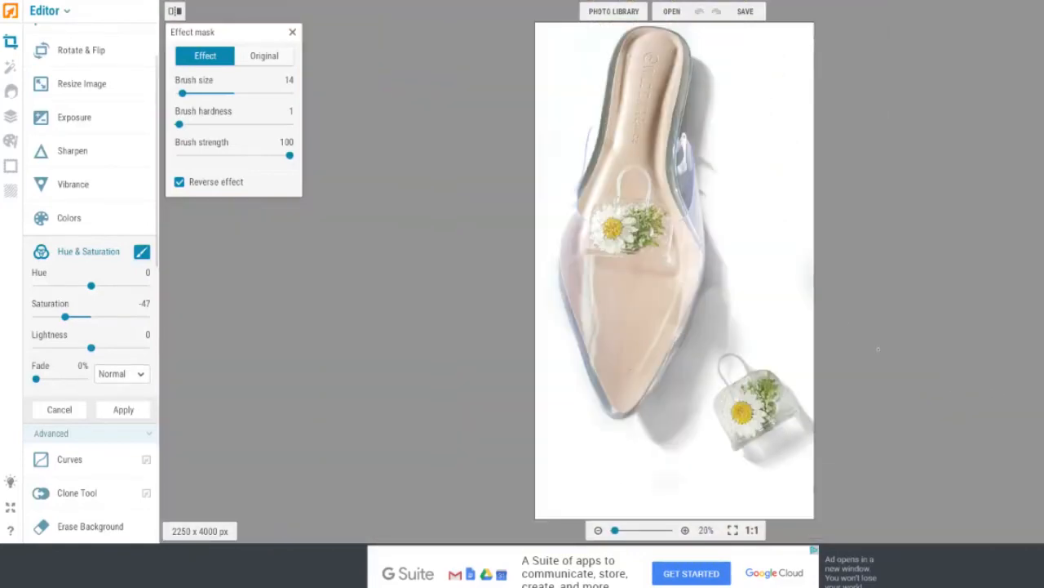
scroll(710, 204, up, 2)
scroll(674, 269, down, 3)
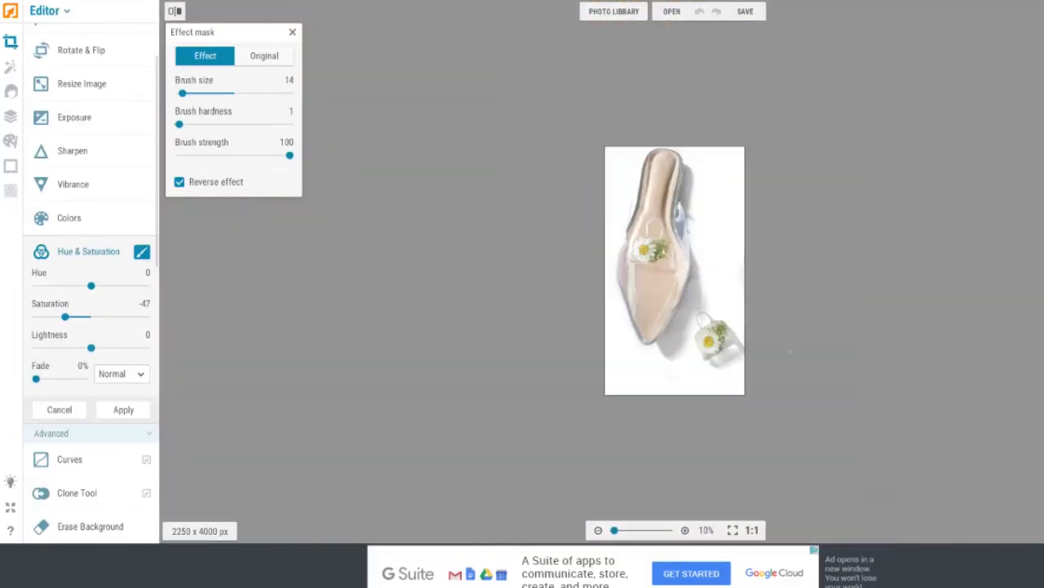
scroll(674, 269, up, 2)
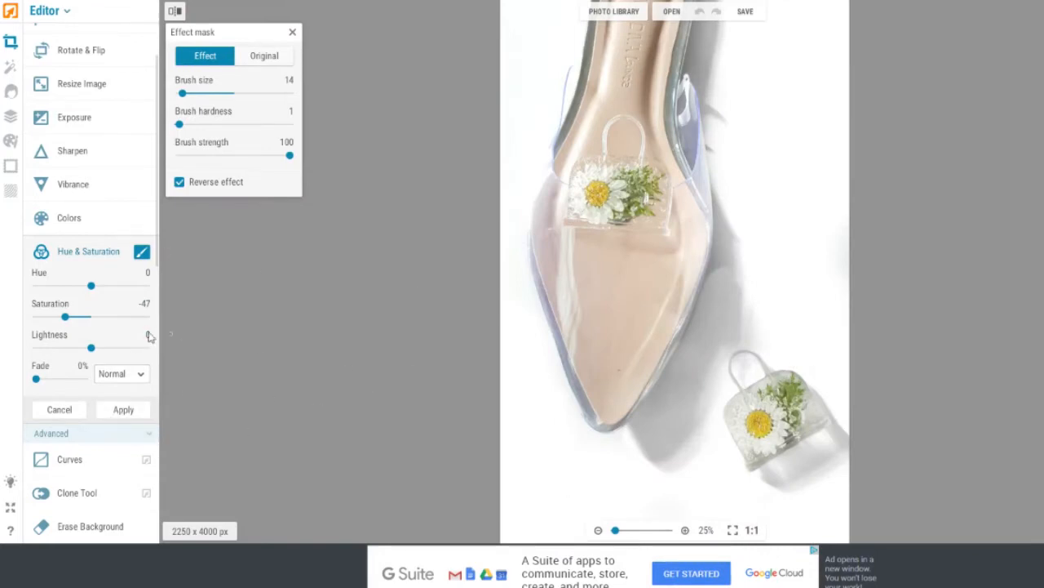
Lower the masked adjustment's saturation to -67 and apply it to the charm.
drag(71, 323, 36, 316)
scroll(673, 493, up, 4)
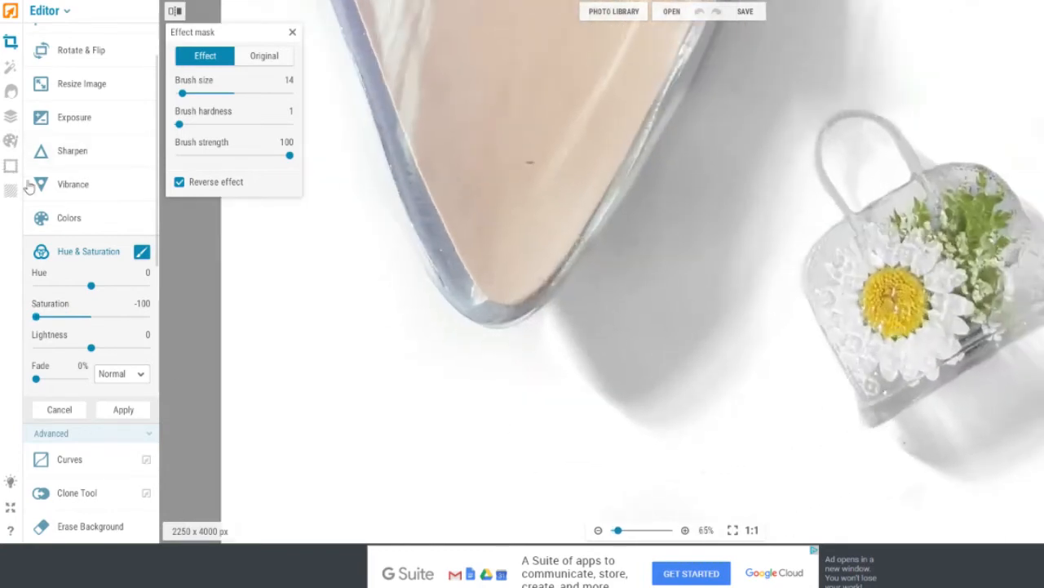
drag(35, 320, 54, 323)
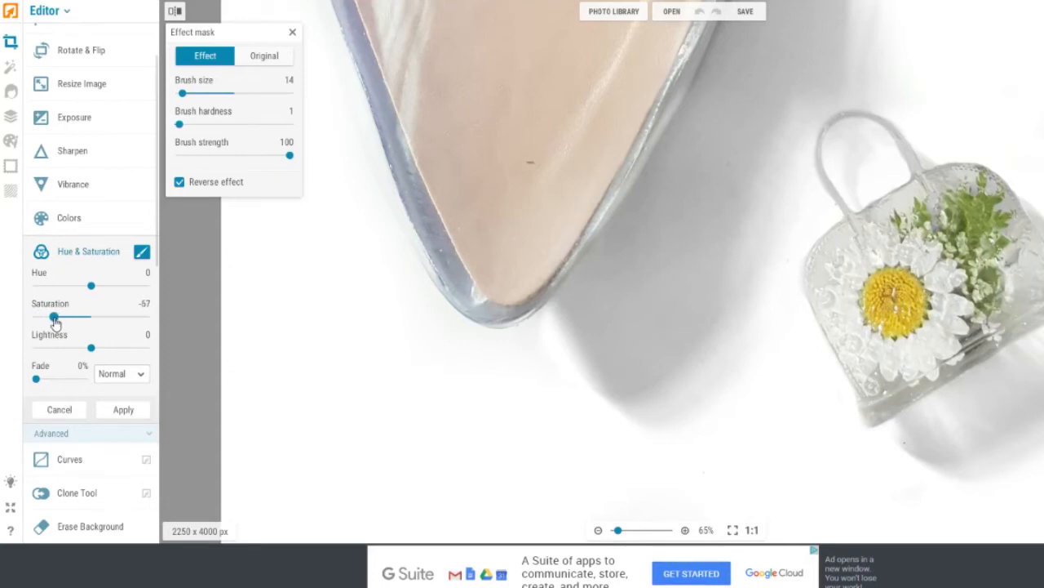
click(124, 409)
scroll(764, 327, down, 5)
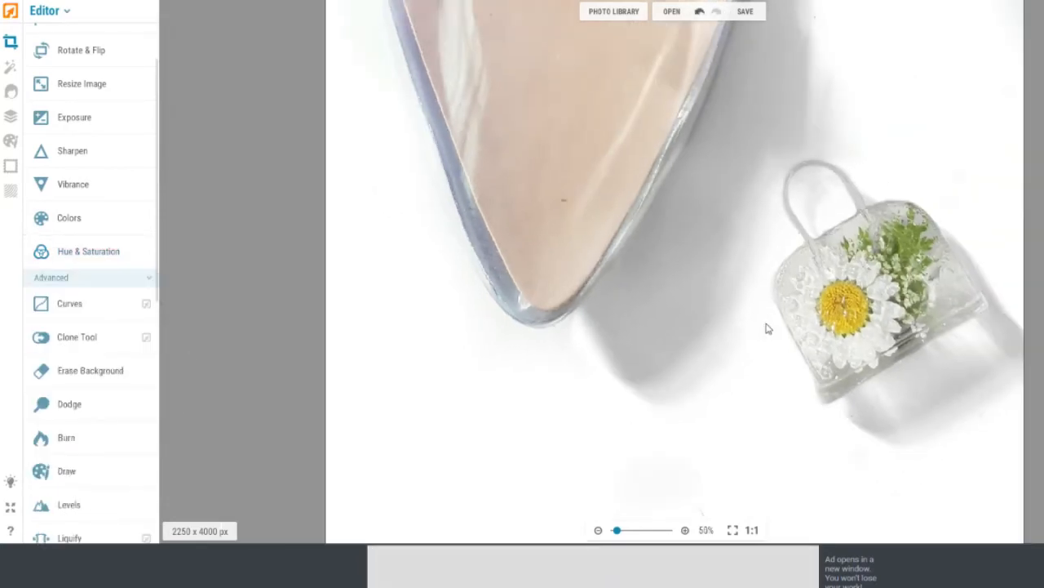
Start the Blemish Fixer with brush size 20 and remove the dark speck at the edge of the shadow beside the shoe.
scroll(765, 231, up, 6)
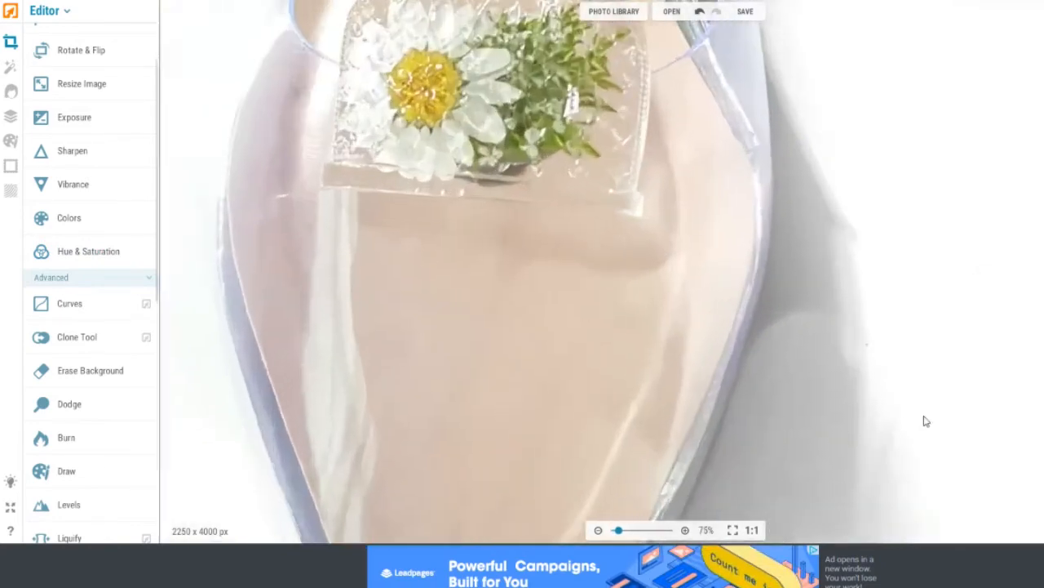
scroll(845, 321, down, 3)
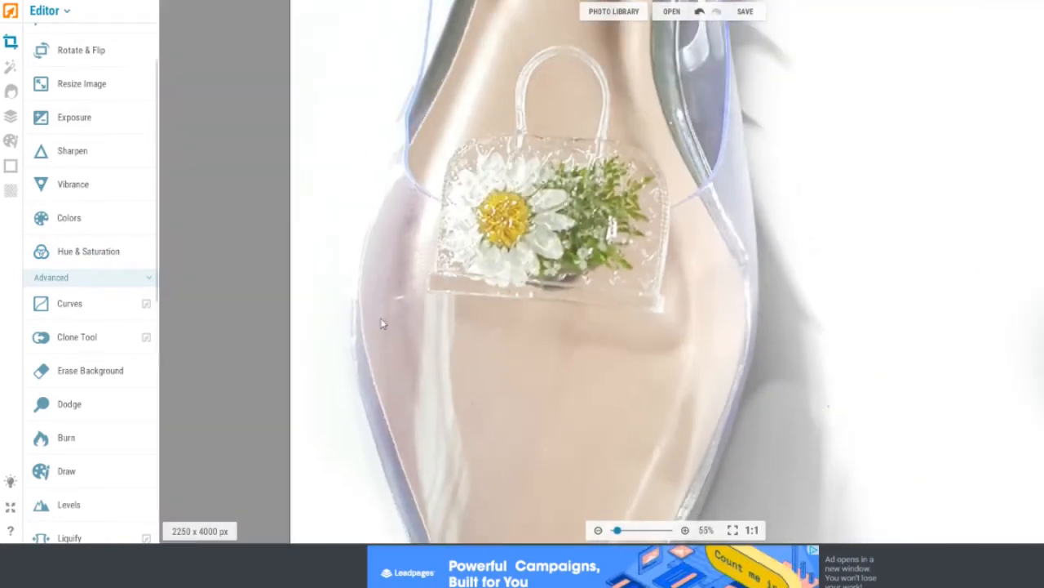
click(11, 96)
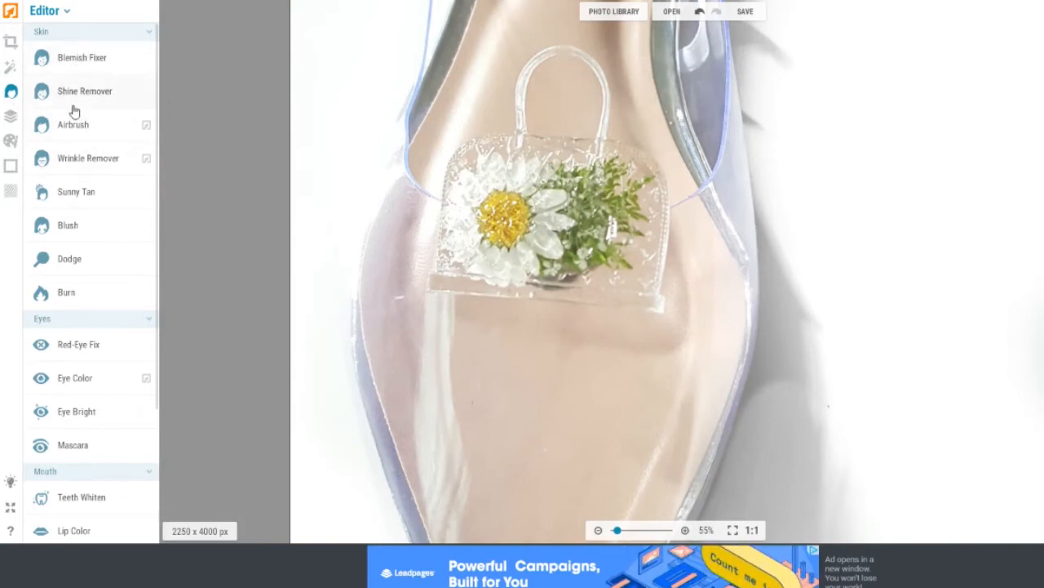
click(82, 62)
mouse_move(90, 93)
mouse_down()
mouse_move(12, 102)
mouse_move(46, 95)
mouse_up()
scroll(893, 408, up, 12)
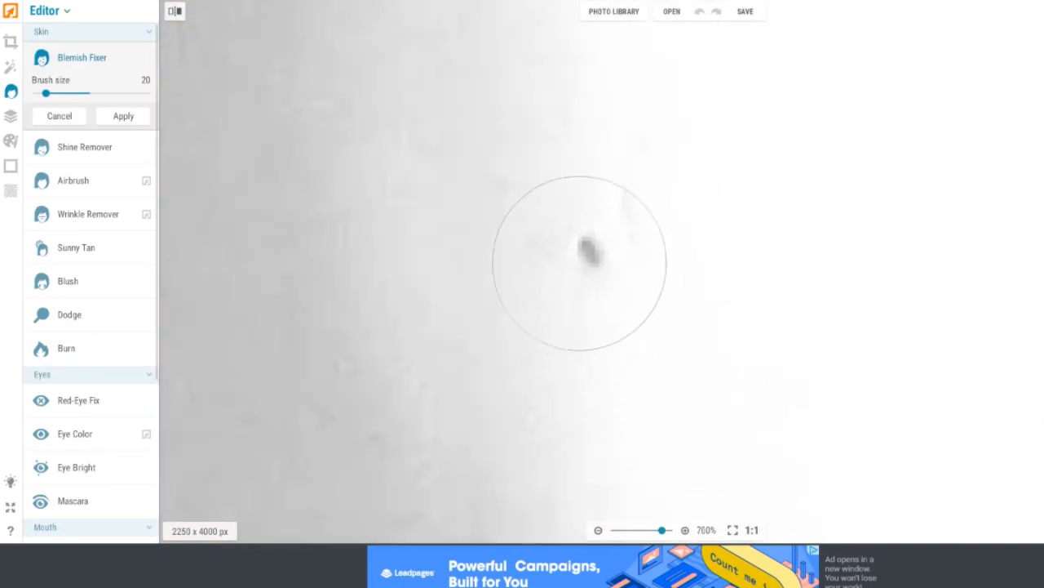
click(586, 253)
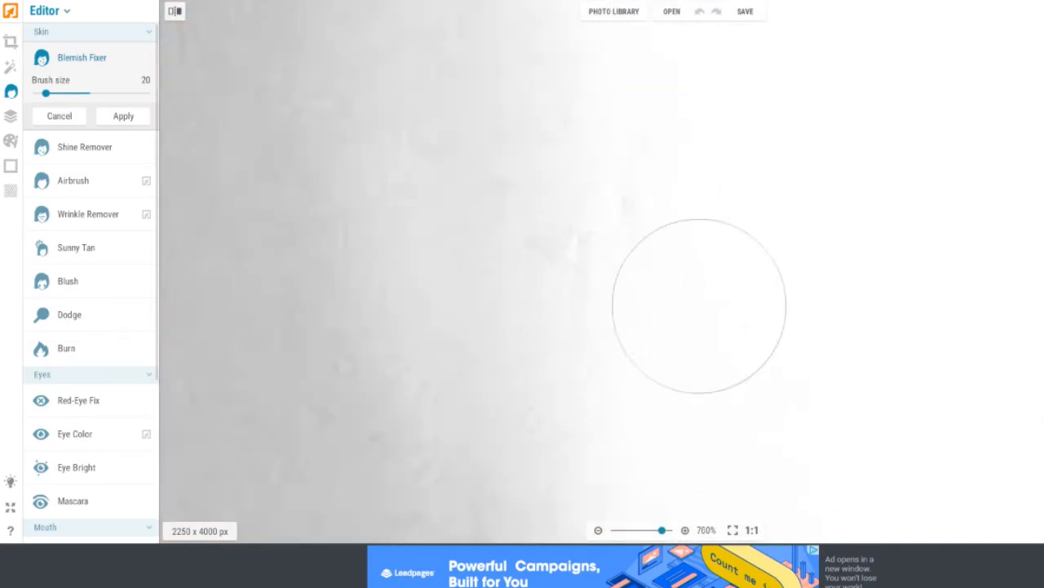
scroll(700, 303, down, 12)
Remove the dark mark and small specks from the shoe's insole with the Blemish Fixer.
scroll(408, 384, up, 11)
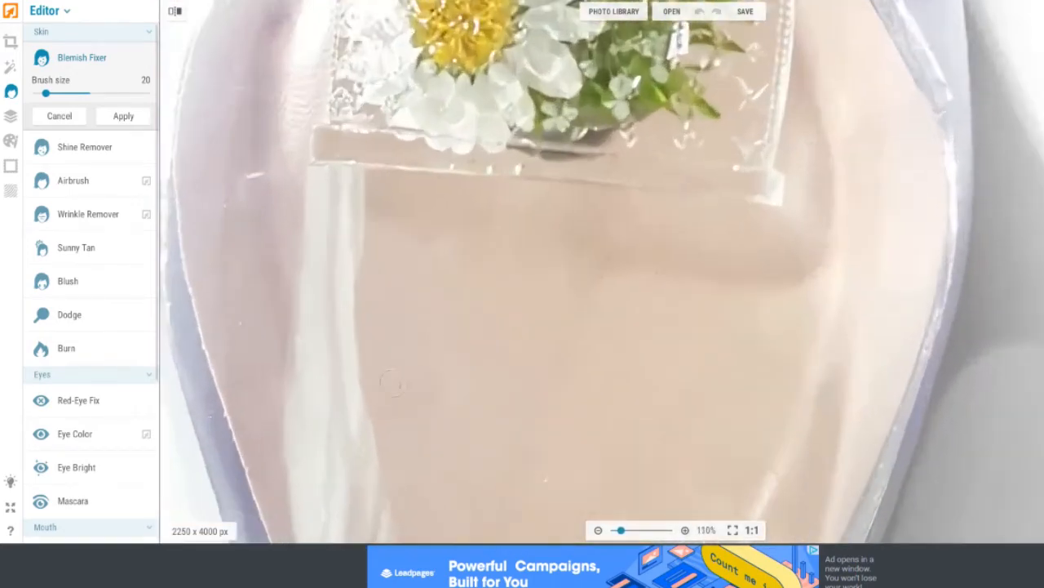
scroll(334, 363, down, 11)
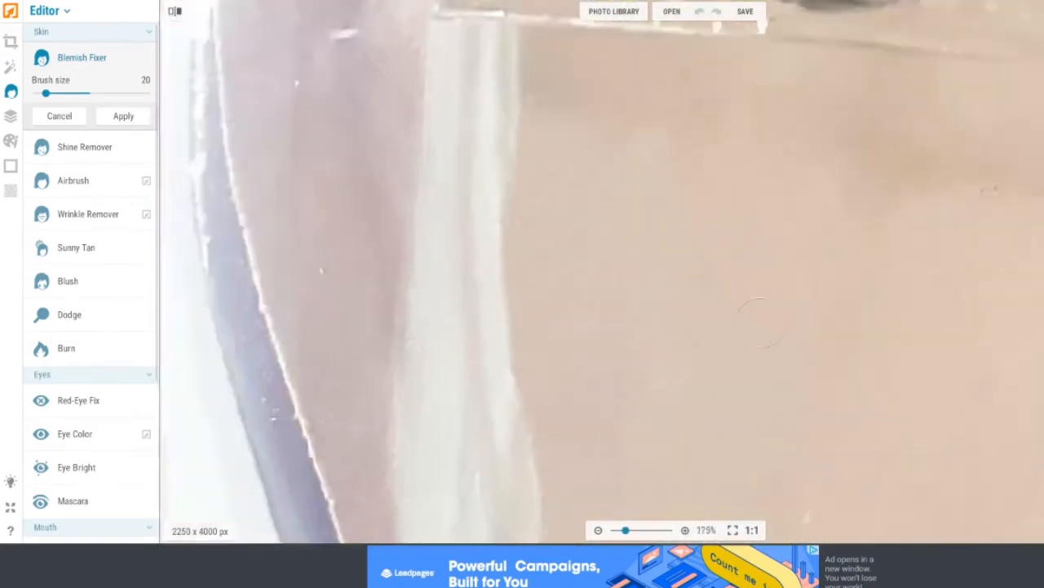
scroll(478, 453, up, 10)
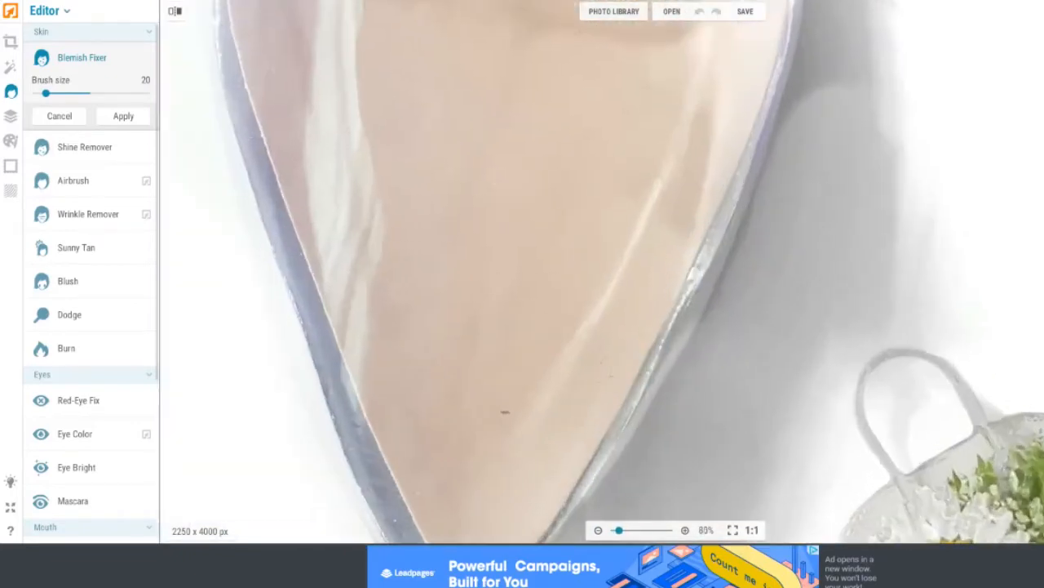
click(396, 360)
scroll(759, 416, down, 10)
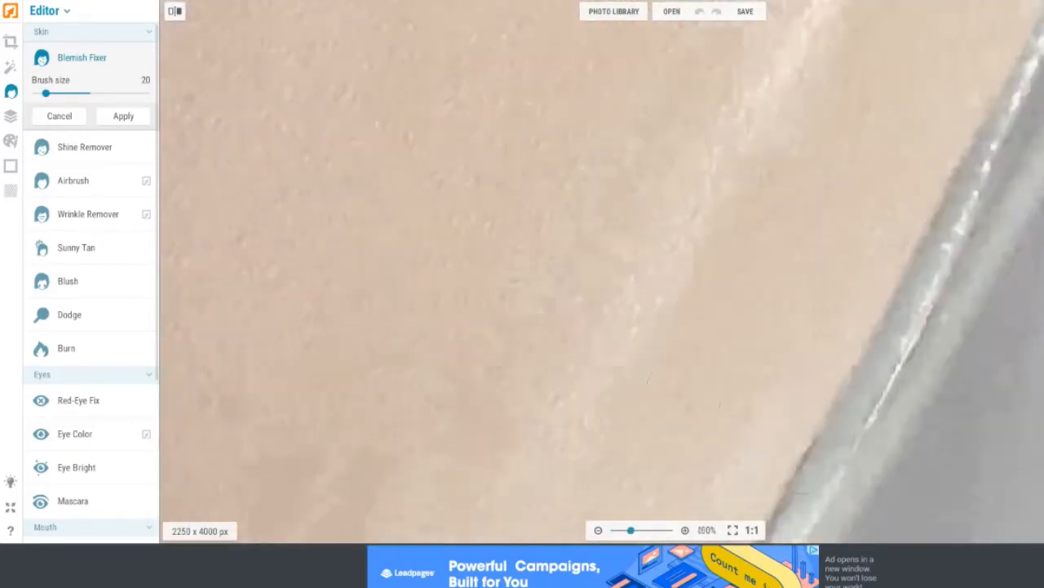
Reduce the Blemish Fixer brush size to 5, remove the speck beside the charm's handle, and apply the retouching.
scroll(759, 417, up, 12)
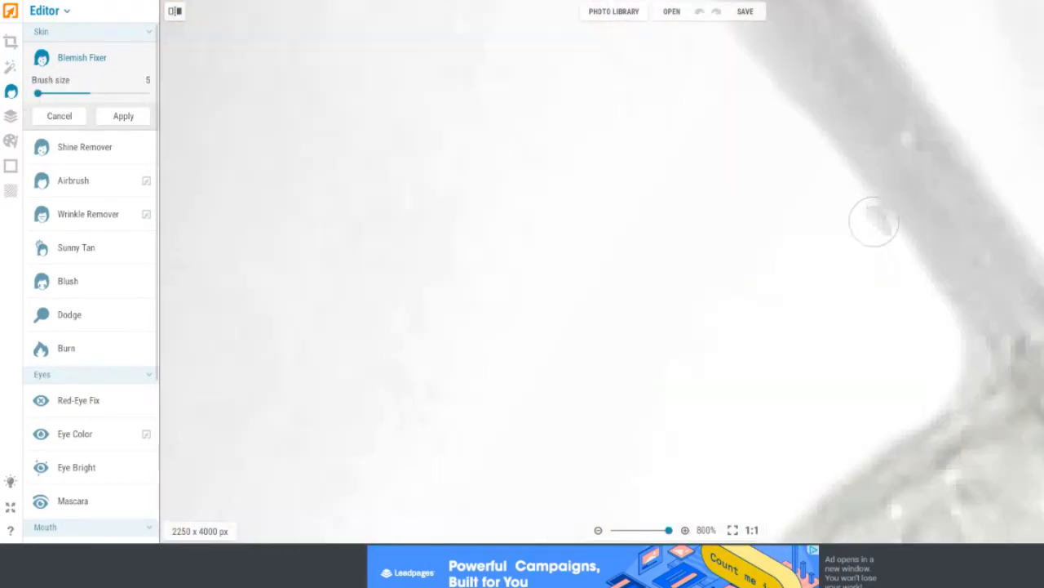
click(878, 220)
scroll(889, 236, down, 14)
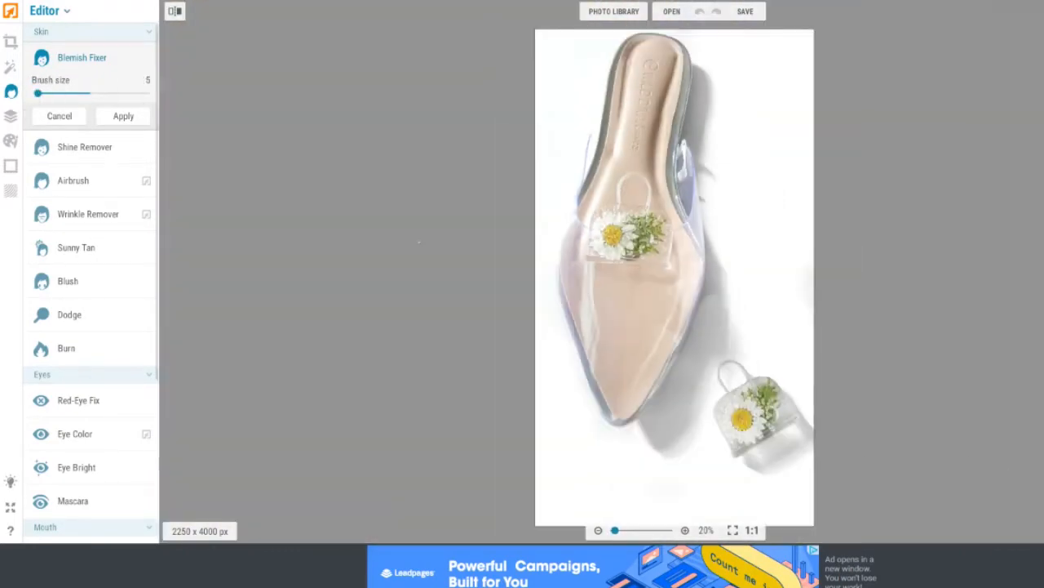
click(124, 116)
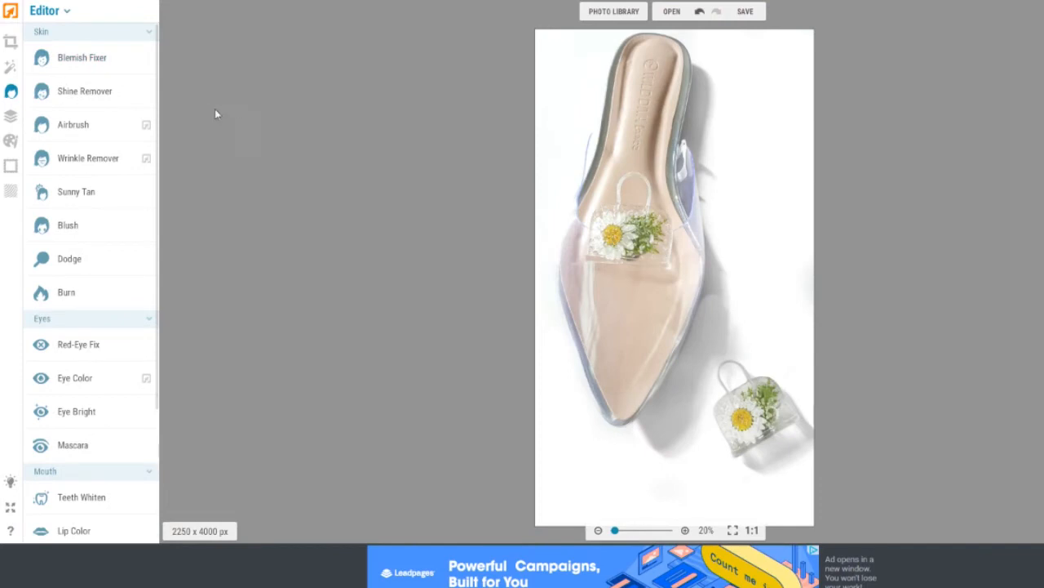
click(82, 64)
click(69, 115)
click(90, 93)
drag(90, 128, 46, 135)
scroll(512, 277, up, 6)
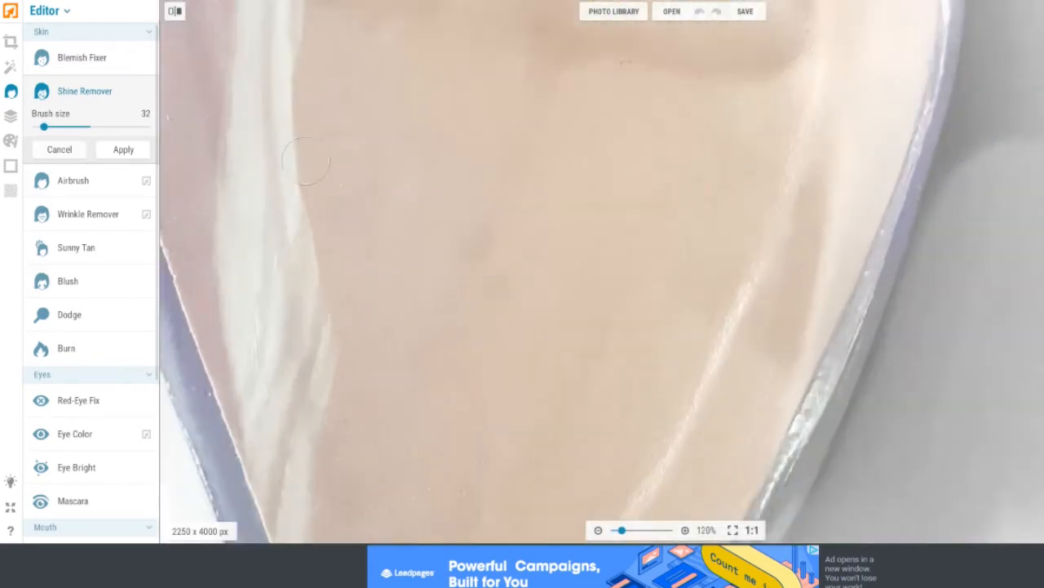
scroll(334, 180, down, 3)
scroll(480, 319, up, 6)
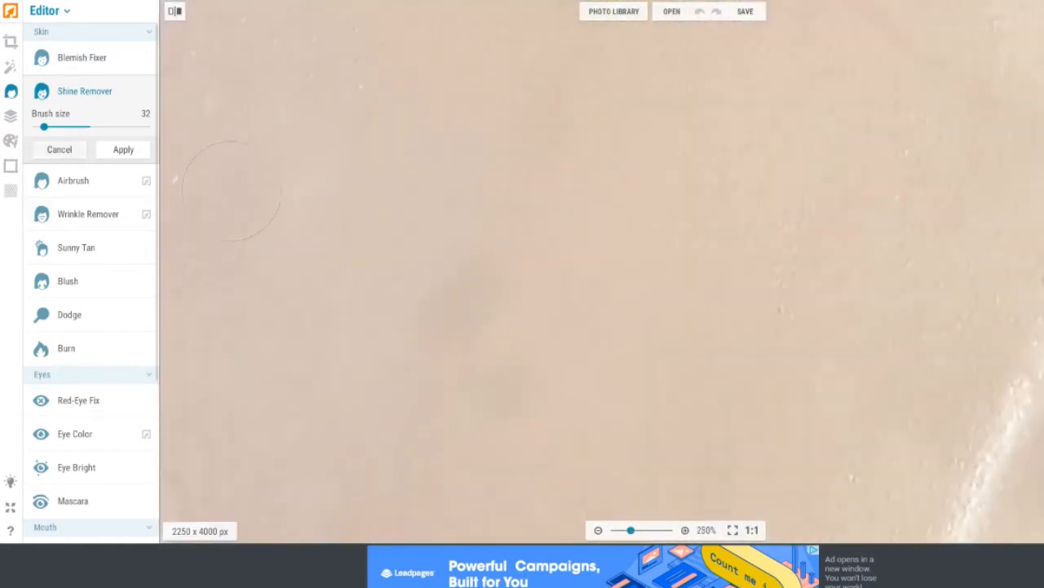
click(61, 149)
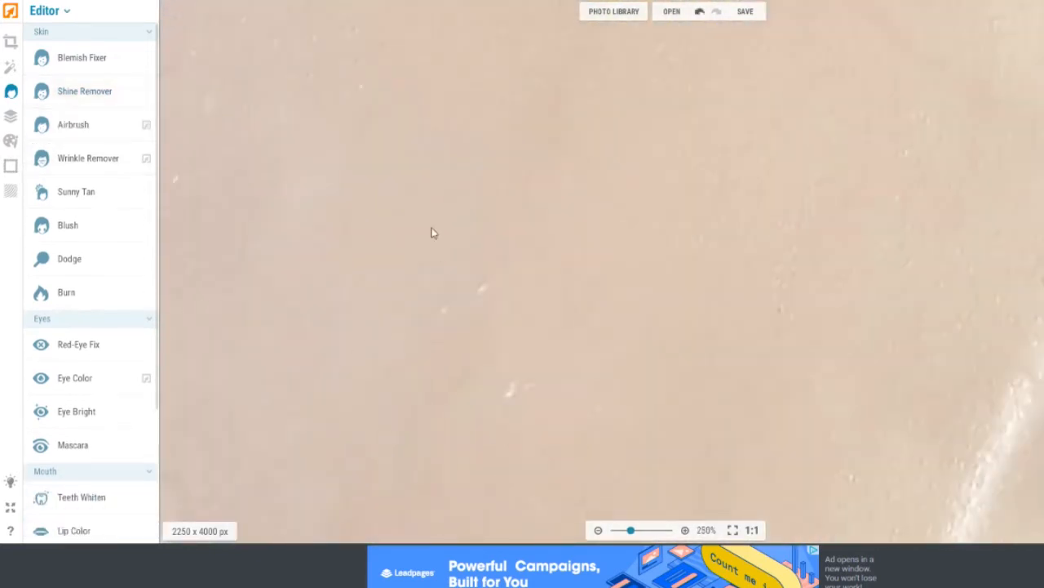
Start the Shine Remover with brush size 8 and remove two small bright specks from the shoe's insole.
click(93, 95)
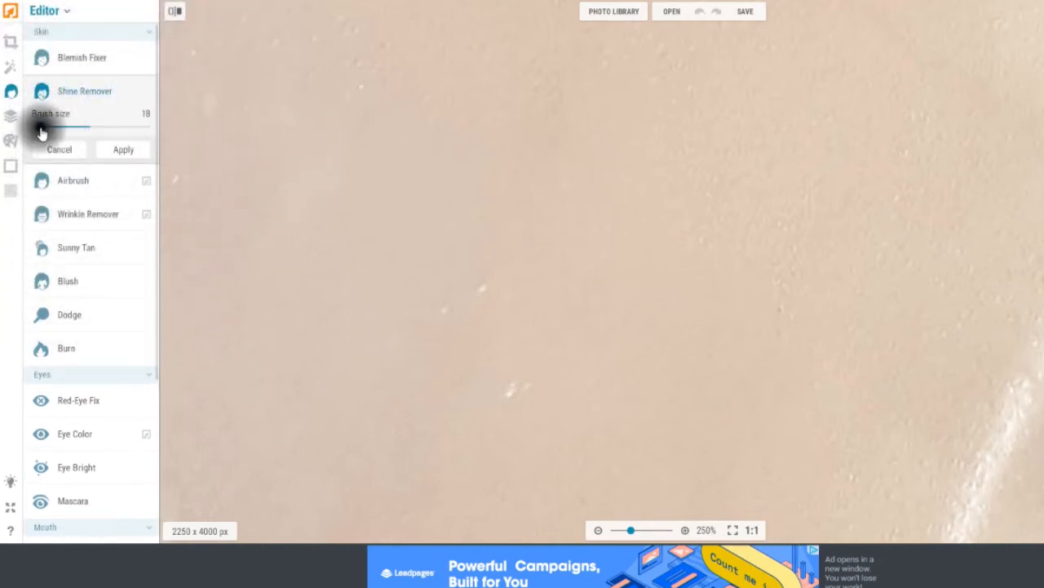
drag(40, 128, 38, 126)
scroll(569, 329, up, 5)
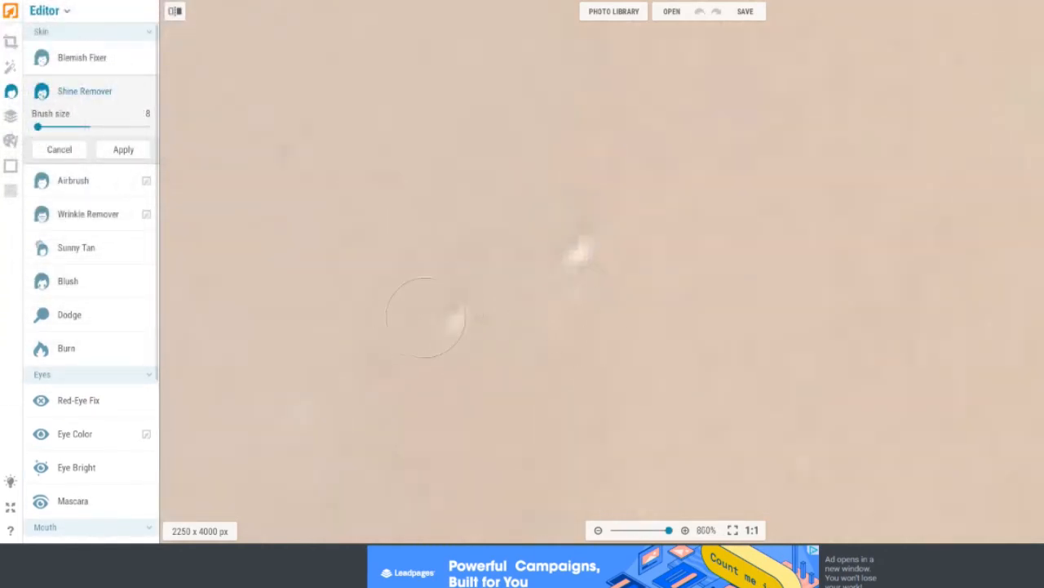
click(458, 319)
click(574, 257)
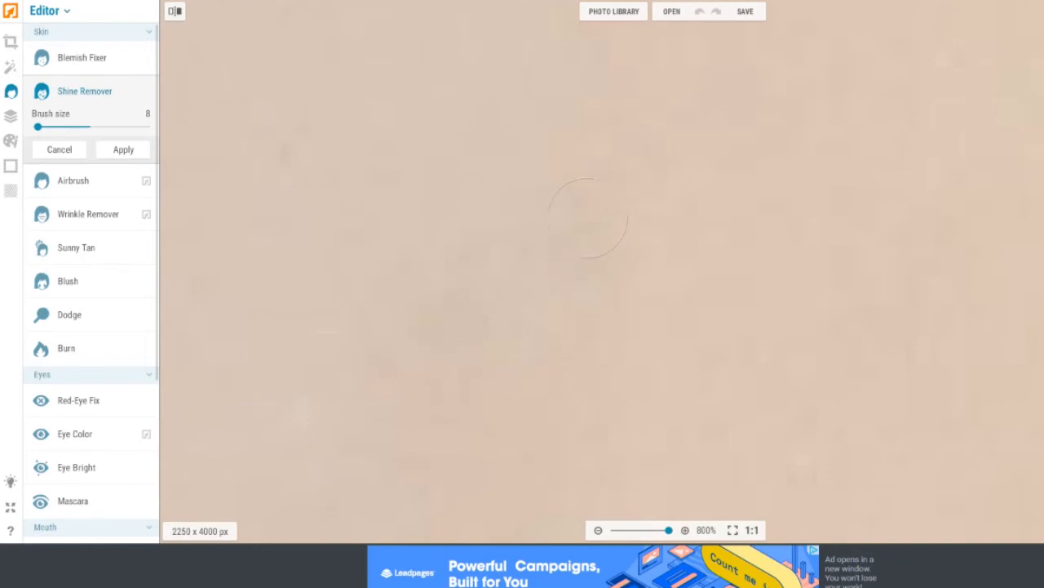
Remove the larger bright speck on the insole and apply the Shine Remover retouching.
scroll(588, 218, down, 6)
scroll(759, 392, up, 6)
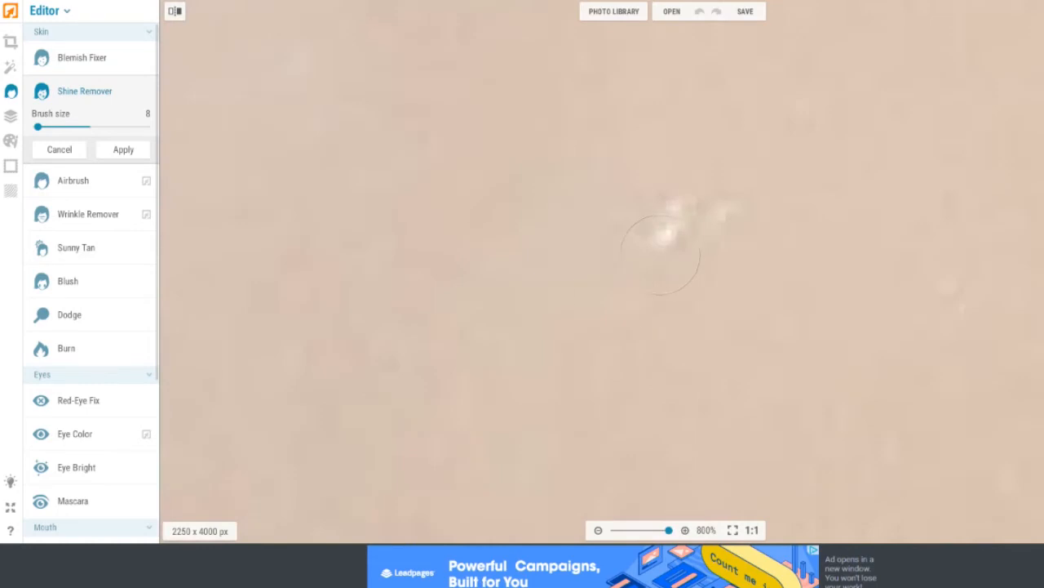
drag(660, 256, 668, 217)
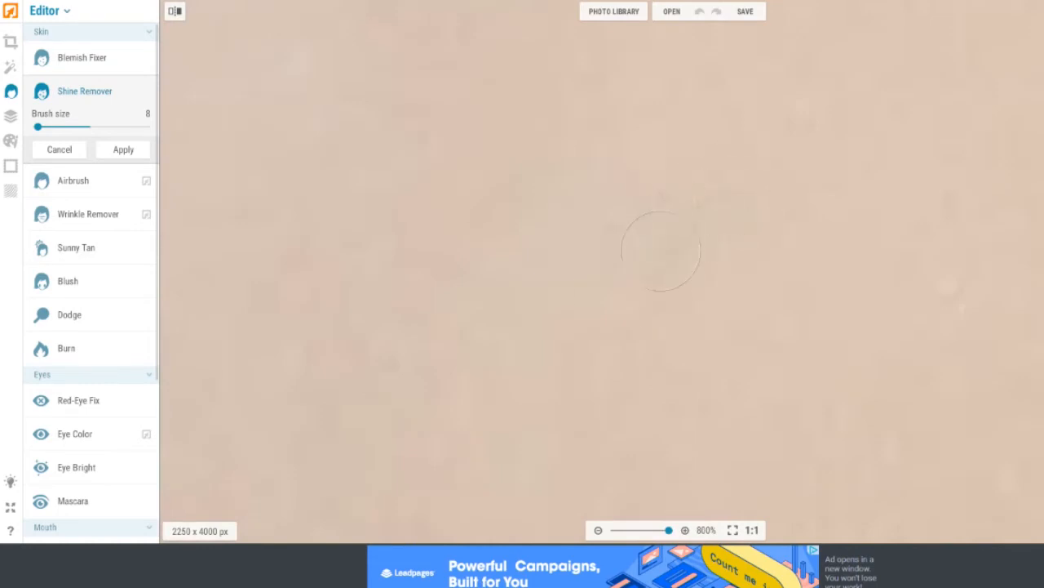
scroll(775, 209, down, 3)
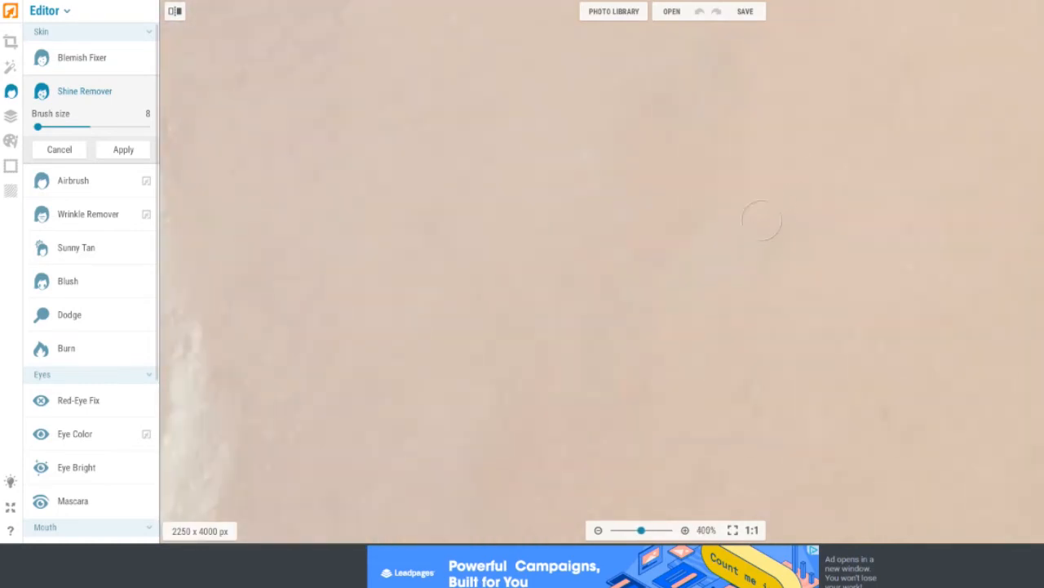
scroll(761, 226, down, 2)
scroll(789, 237, up, 3)
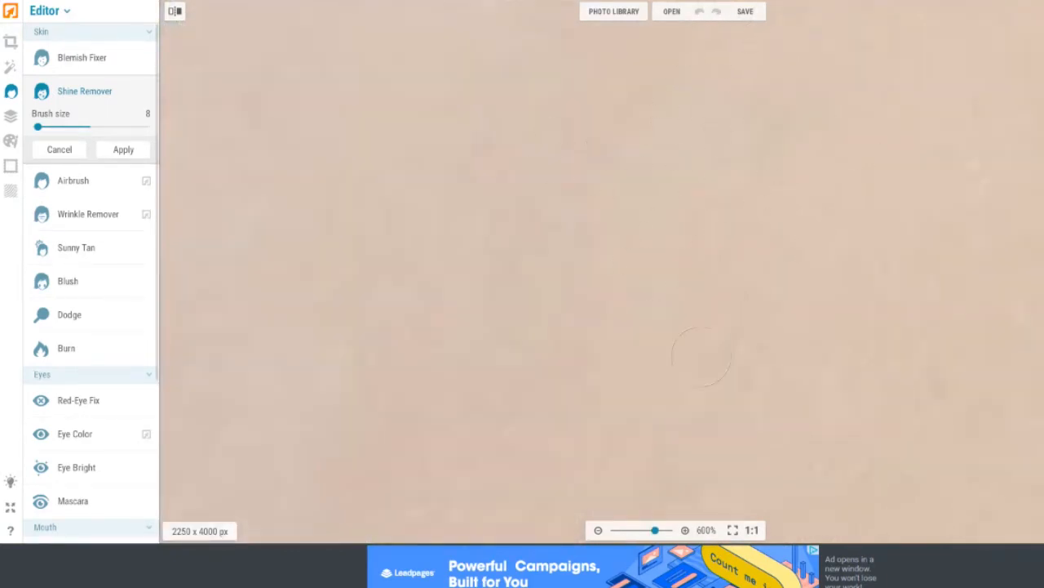
scroll(953, 225, down, 4)
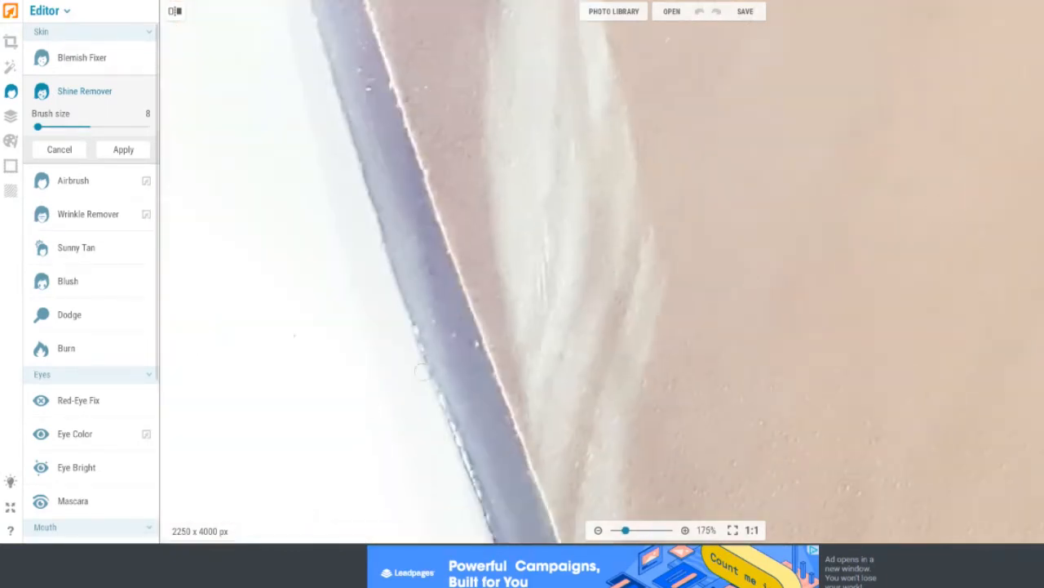
scroll(422, 372, up, 4)
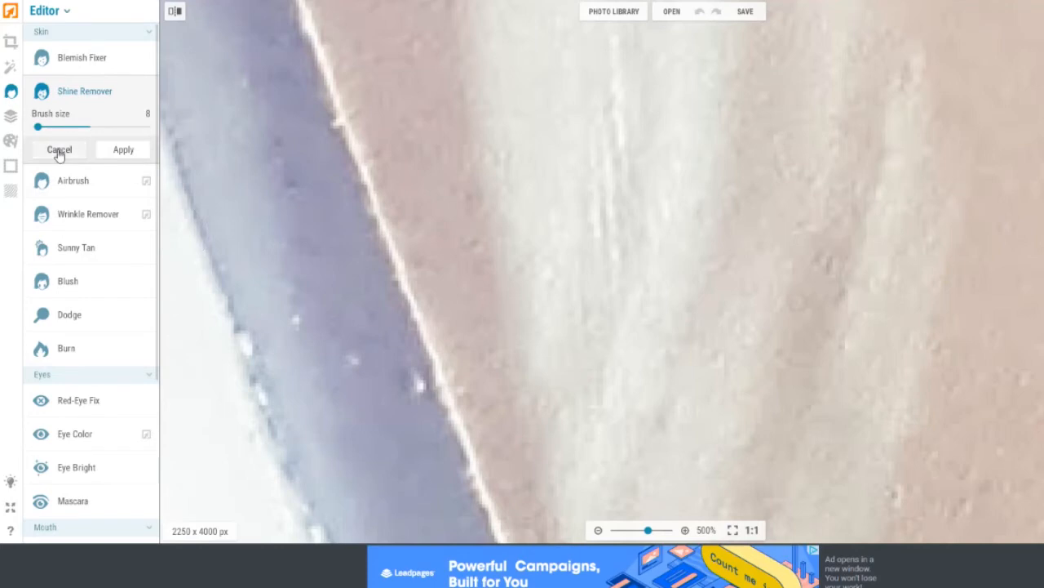
scroll(759, 338, down, 4)
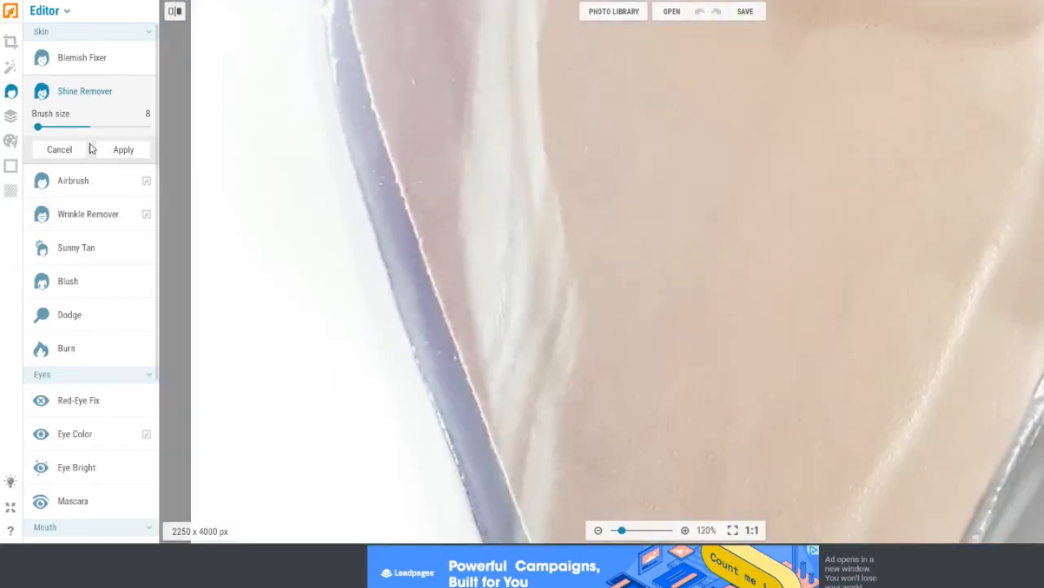
click(123, 151)
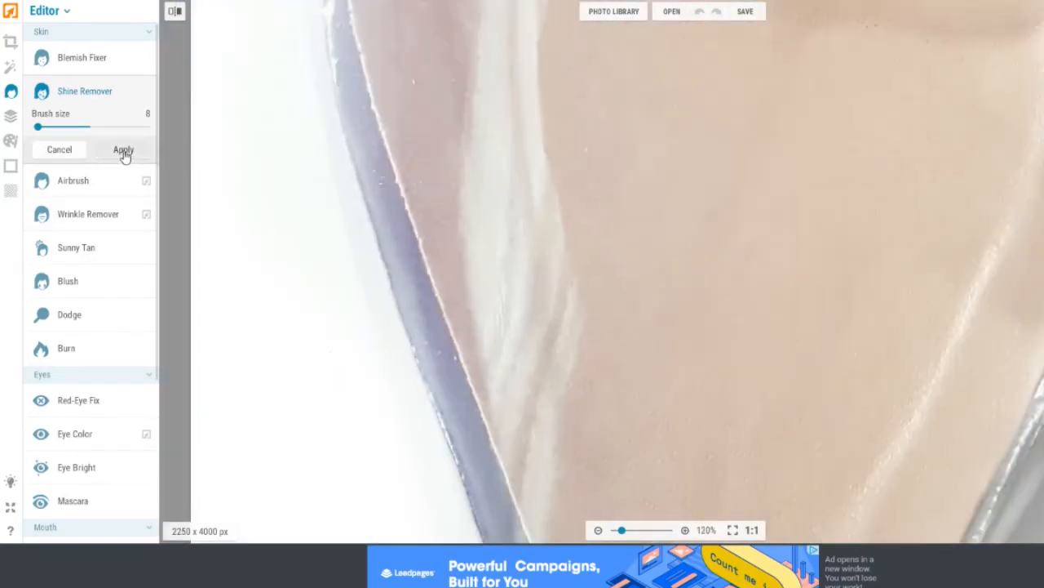
Restart the Shine Remover with brush size 8 and remove the white specks on the bluish edge of the shoe's toe.
click(71, 94)
drag(90, 127, 39, 127)
scroll(378, 324, up, 3)
scroll(378, 324, up, 3)
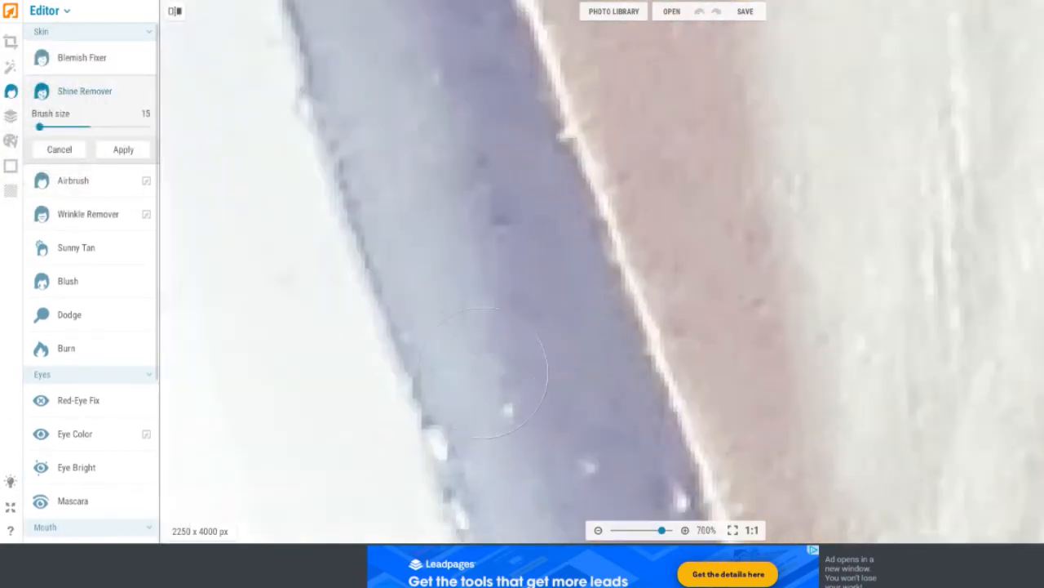
drag(39, 127, 36, 131)
scroll(394, 469, up, 1)
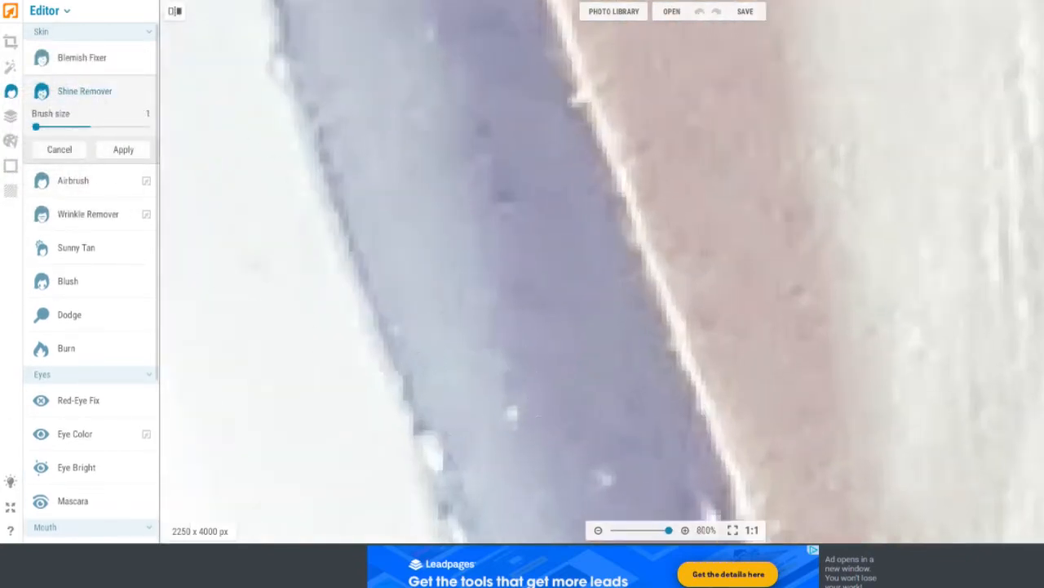
scroll(395, 469, down, 4)
scroll(394, 469, up, 4)
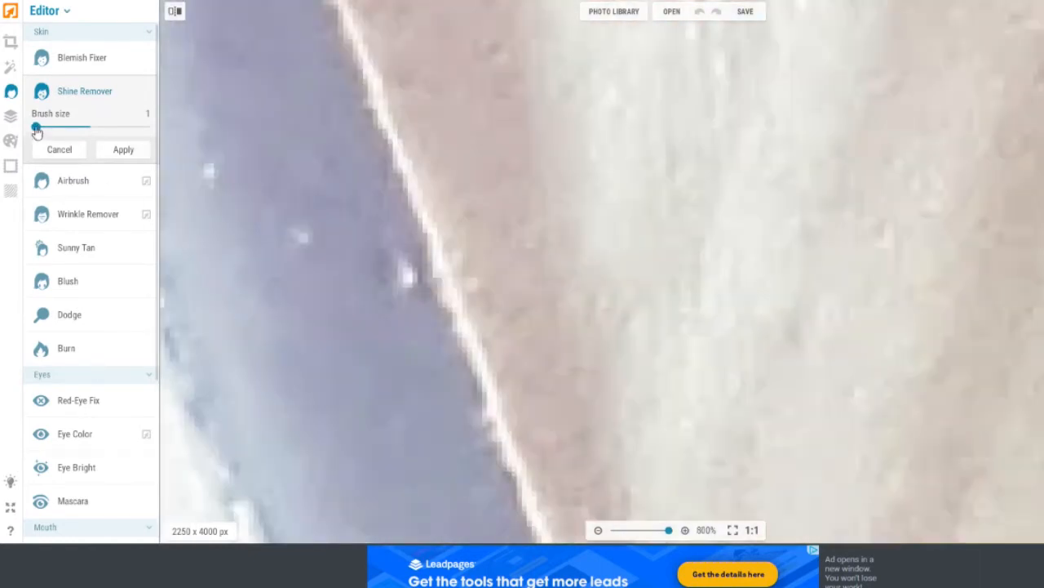
drag(38, 128, 39, 129)
click(303, 238)
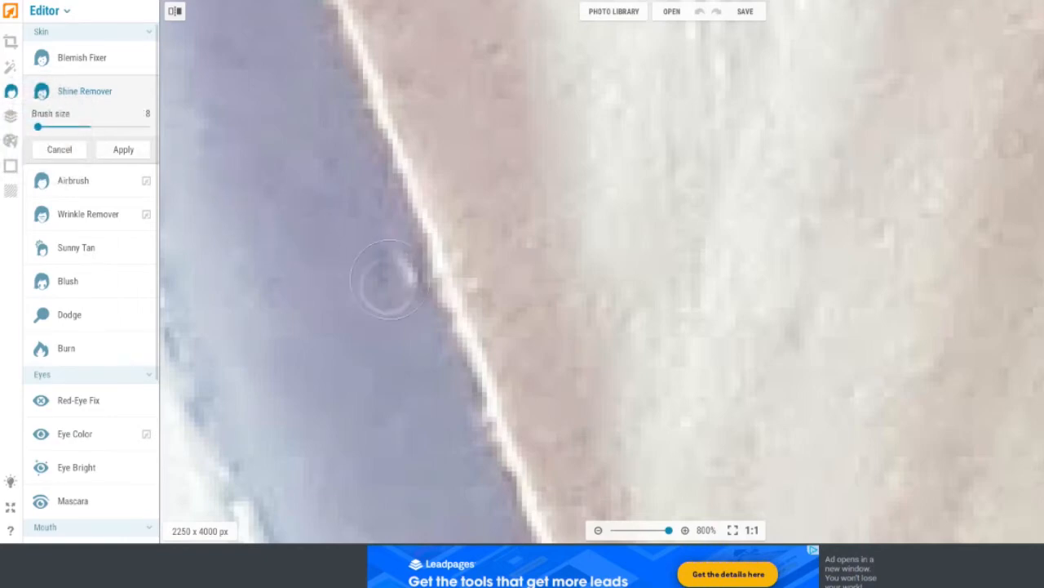
click(394, 275)
Remove the cluster of white specks farther up the shoe's bluish edge with the Shine Remover.
scroll(571, 322, down, 8)
scroll(478, 326, up, 8)
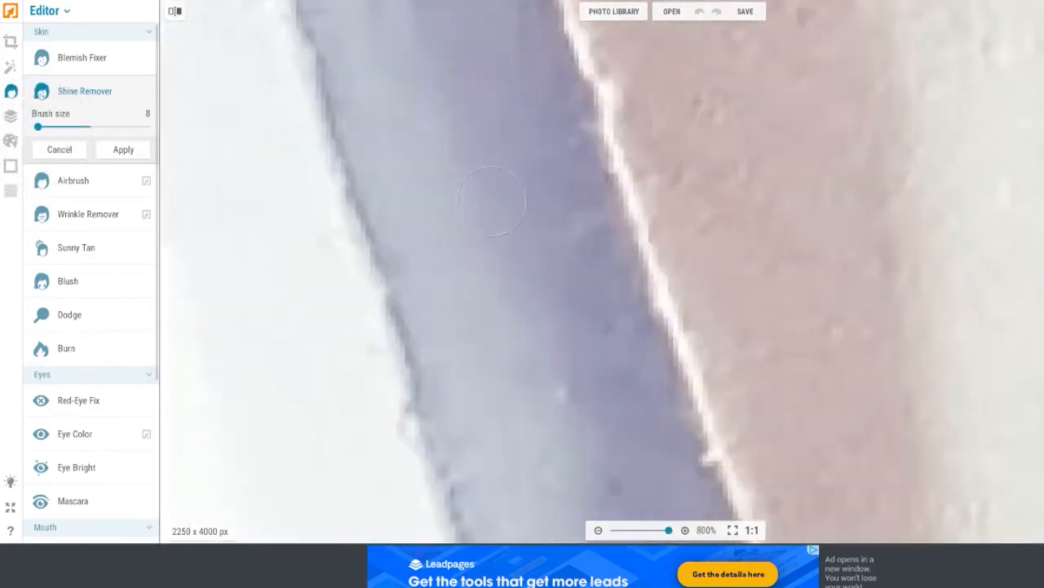
scroll(479, 171, down, 7)
scroll(479, 170, up, 7)
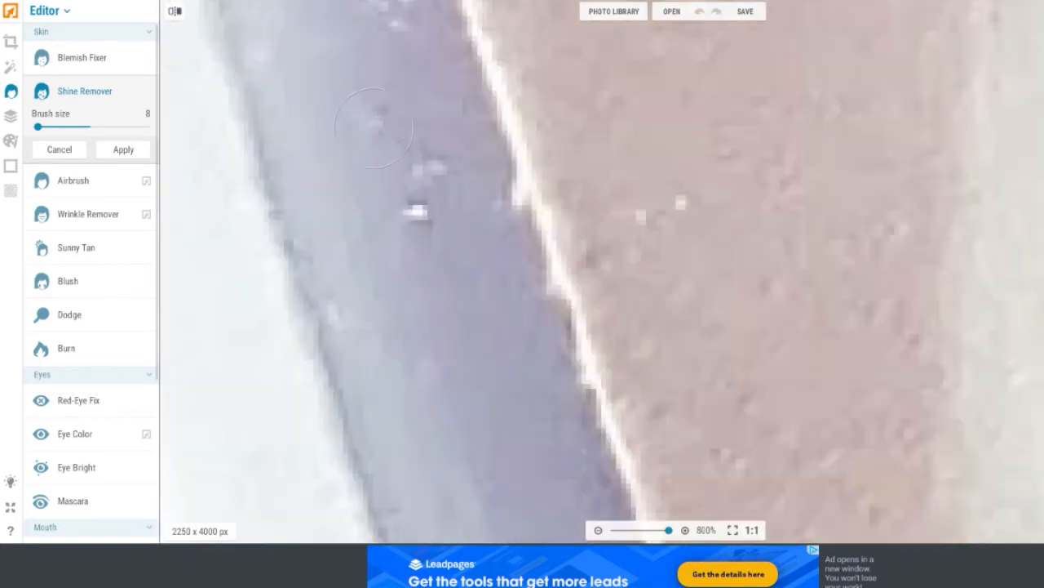
click(431, 171)
click(414, 213)
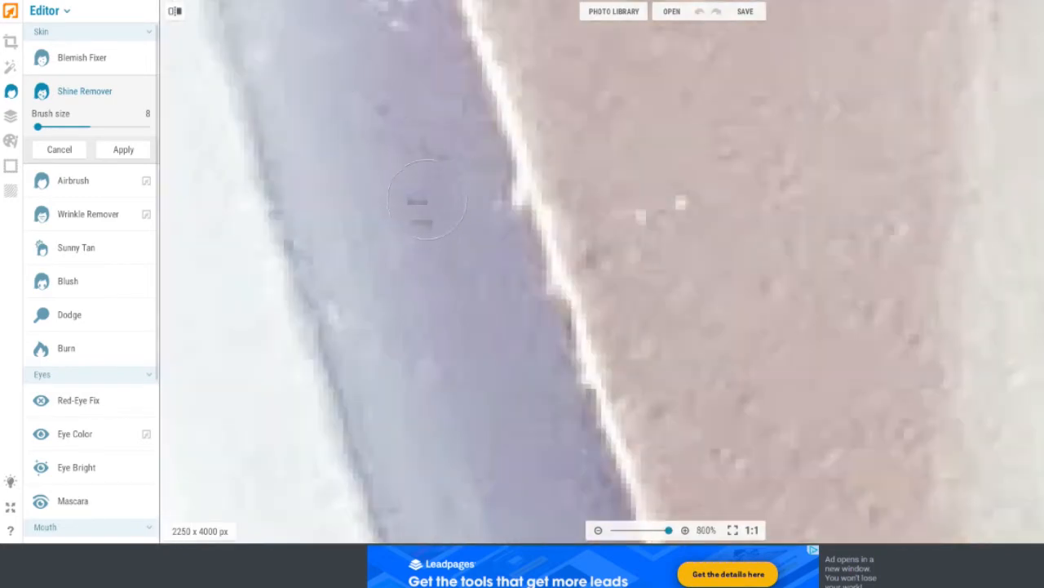
scroll(427, 199, down, 5)
scroll(549, 203, up, 5)
click(450, 205)
Remove the bright speck from the textured part of the insole with the Shine Remover.
scroll(424, 208, down, 8)
scroll(896, 331, up, 8)
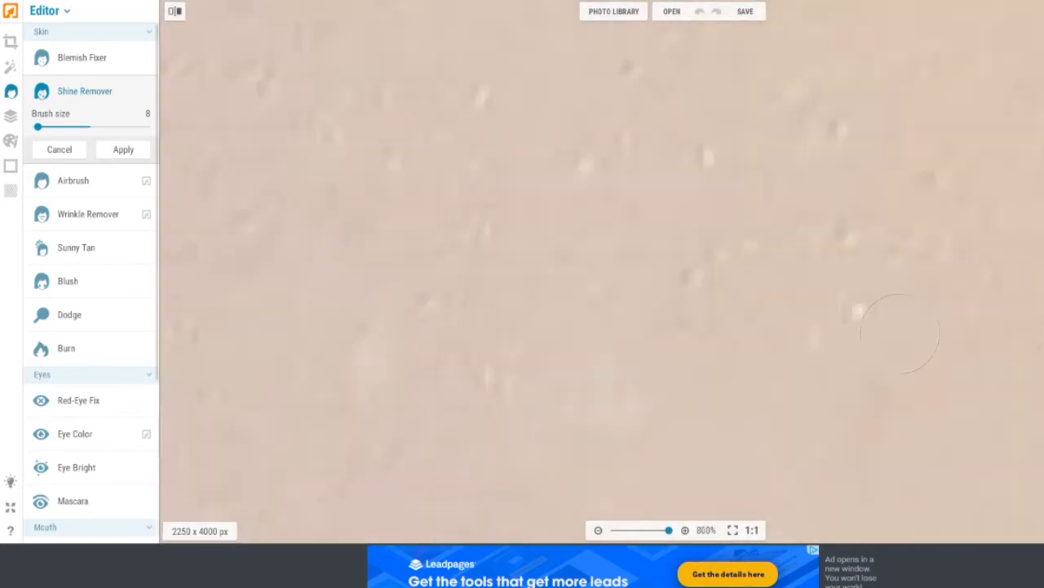
click(862, 313)
scroll(696, 159, down, 6)
scroll(555, 212, up, 6)
Brush away the short white streak on the clear upper beside the charm's base, and set the brush size to 6.
scroll(539, 212, down, 10)
scroll(438, 198, up, 10)
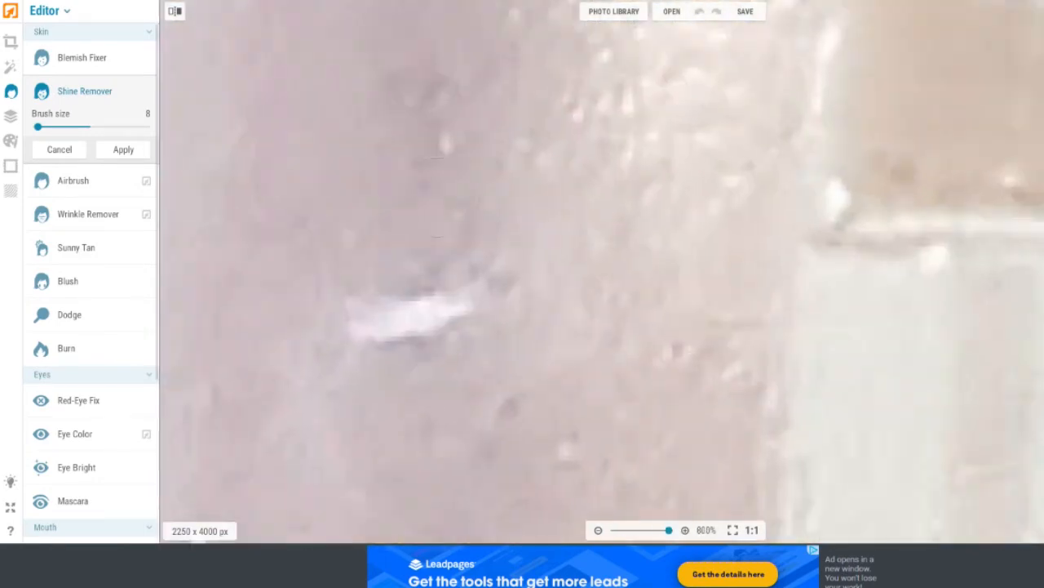
click(40, 128)
drag(465, 305, 367, 320)
click(37, 128)
Examine the shoe's rim and the area around the attached charm for remaining bright specks.
scroll(490, 194, down, 10)
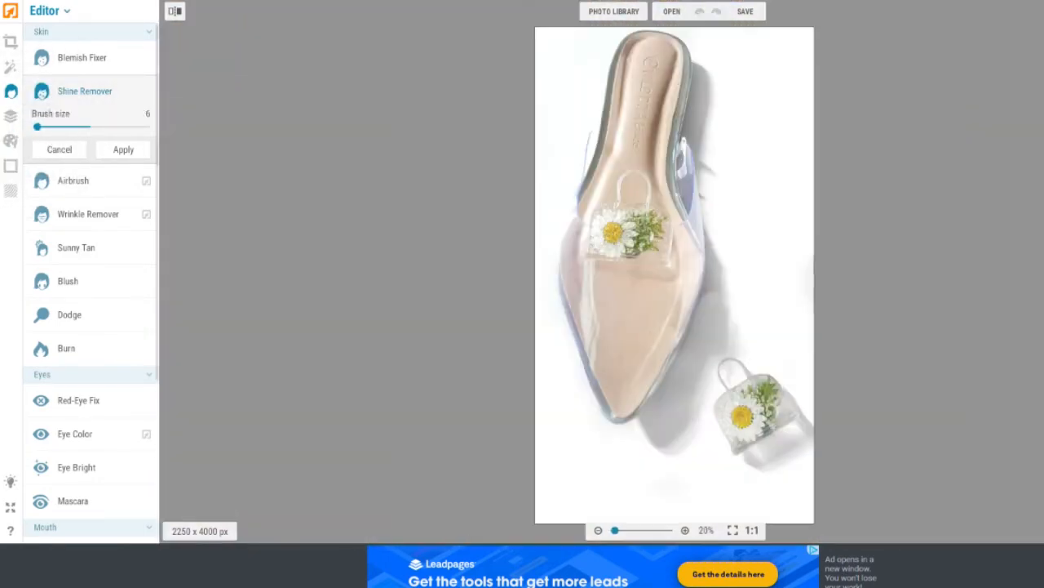
scroll(684, 172, up, 10)
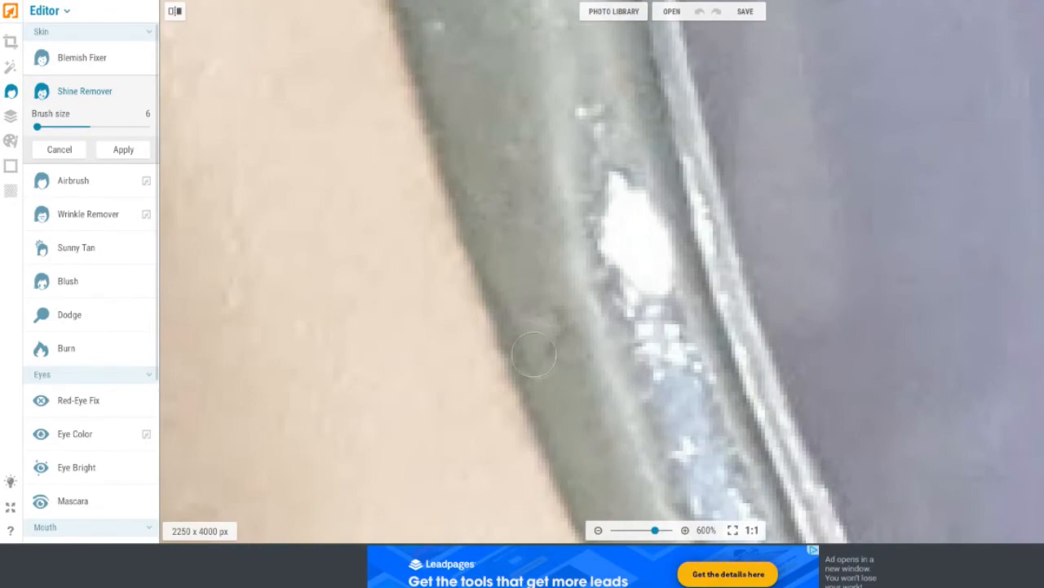
scroll(535, 354, down, 7)
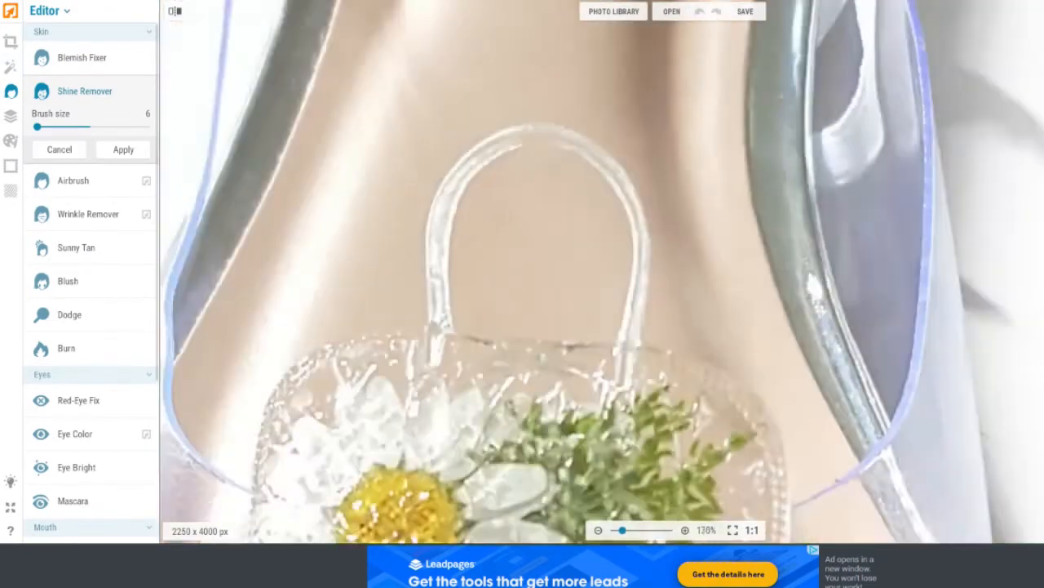
scroll(523, 314, up, 8)
scroll(513, 82, down, 9)
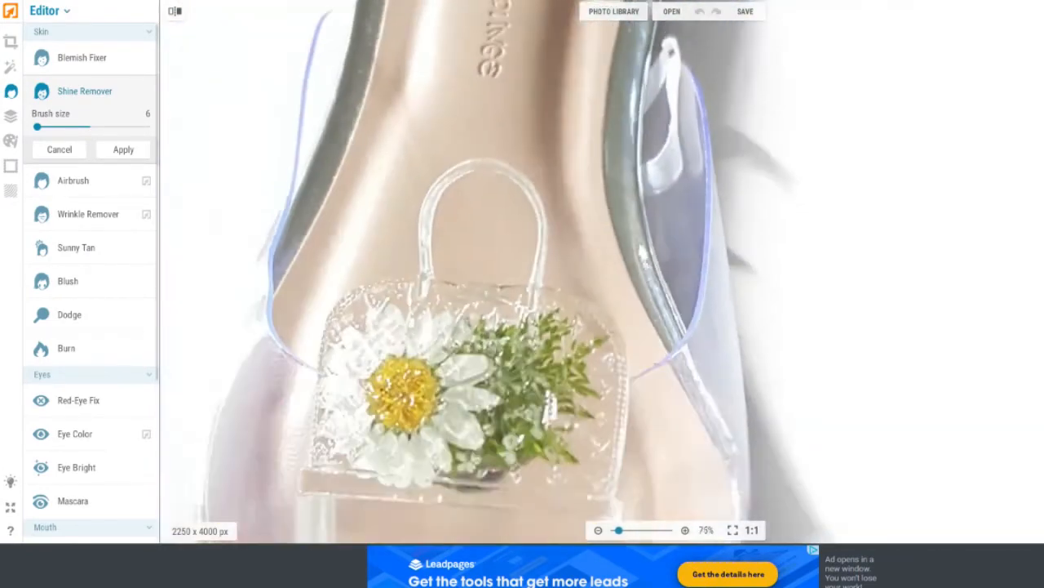
scroll(653, 139, down, 3)
scroll(653, 139, up, 6)
Touch up remaining bright specks along the shoe's rim with the Shine Remover, using brush sizes 25 and 8, and apply the retouching.
drag(37, 127, 42, 126)
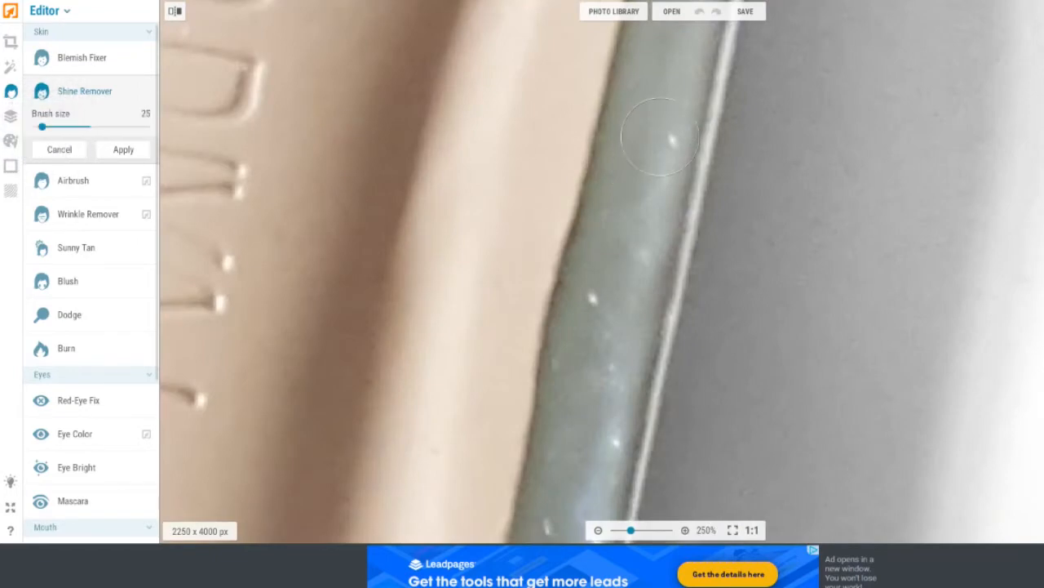
scroll(661, 137, up, 2)
scroll(653, 164, down, 2)
scroll(644, 441, down, 5)
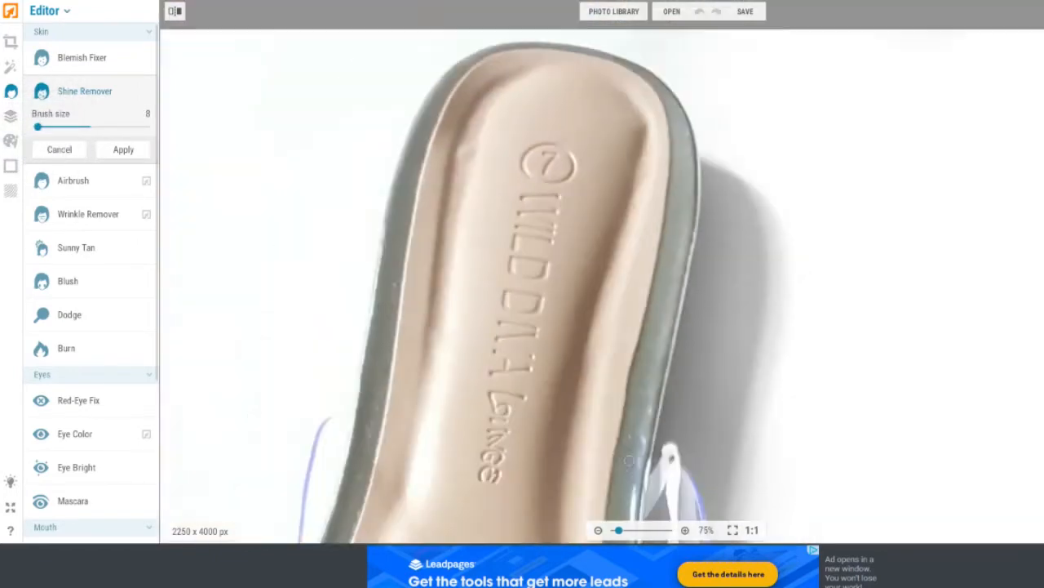
scroll(629, 461, up, 6)
scroll(629, 461, down, 4)
scroll(629, 461, up, 4)
scroll(629, 461, down, 6)
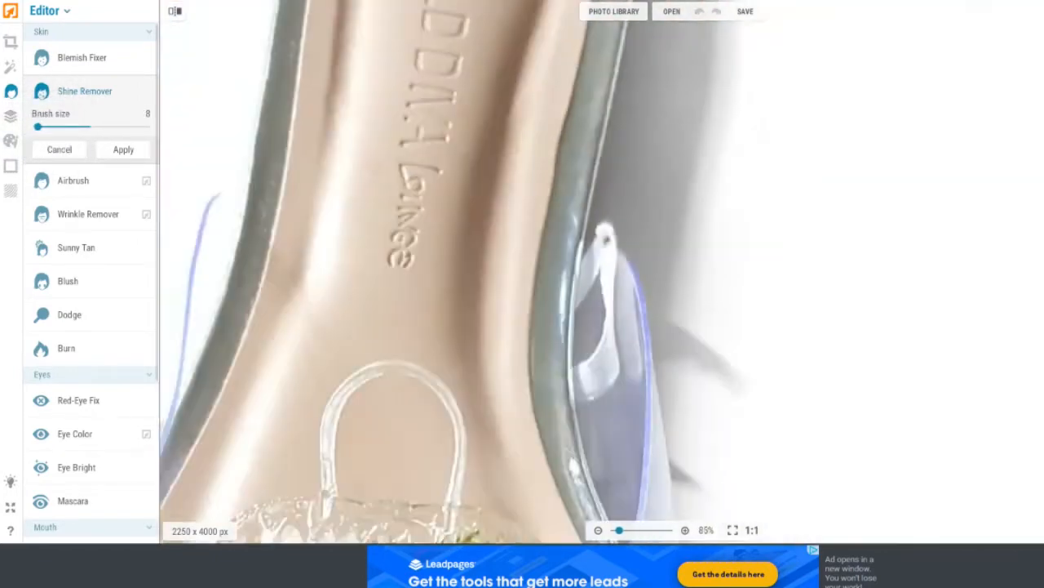
scroll(368, 139, up, 5)
scroll(359, 180, down, 3)
scroll(342, 210, up, 4)
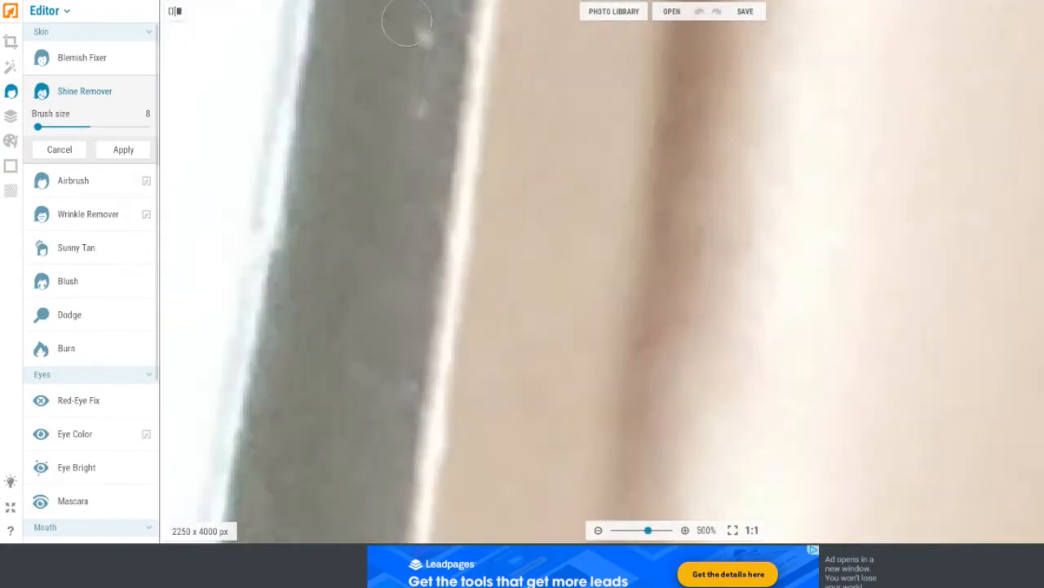
scroll(553, 526, down, 8)
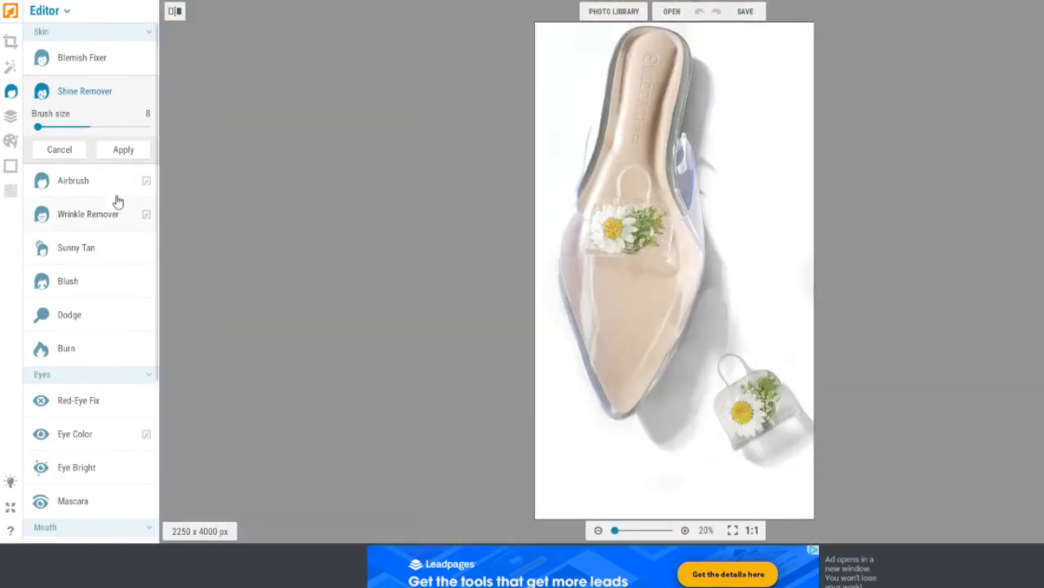
click(127, 150)
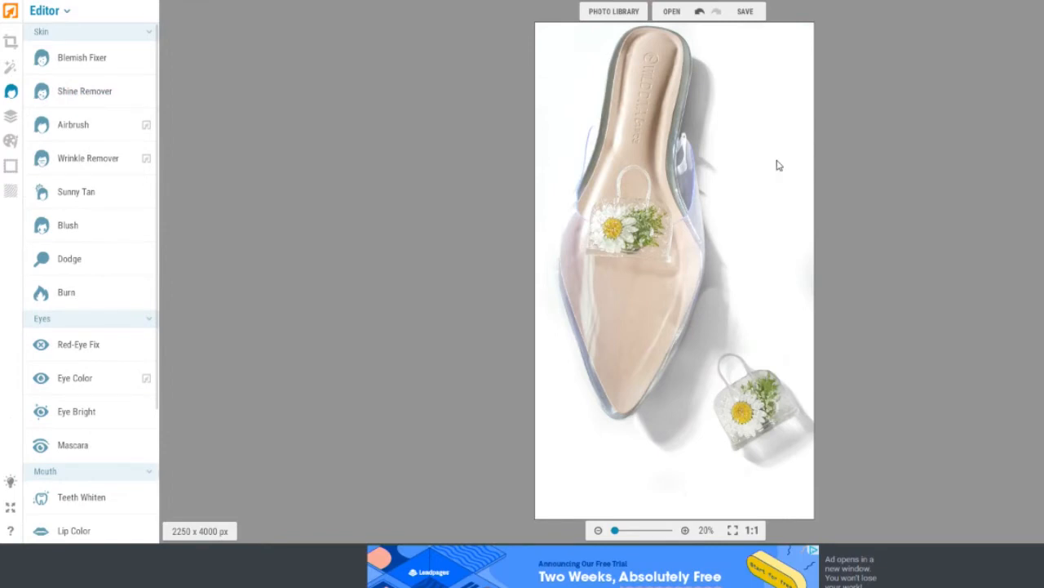
Set the Exposure highlights to 20 and set up a reversed effect mask with a brush size of 102.
scroll(706, 391, up, 2)
scroll(710, 375, down, 2)
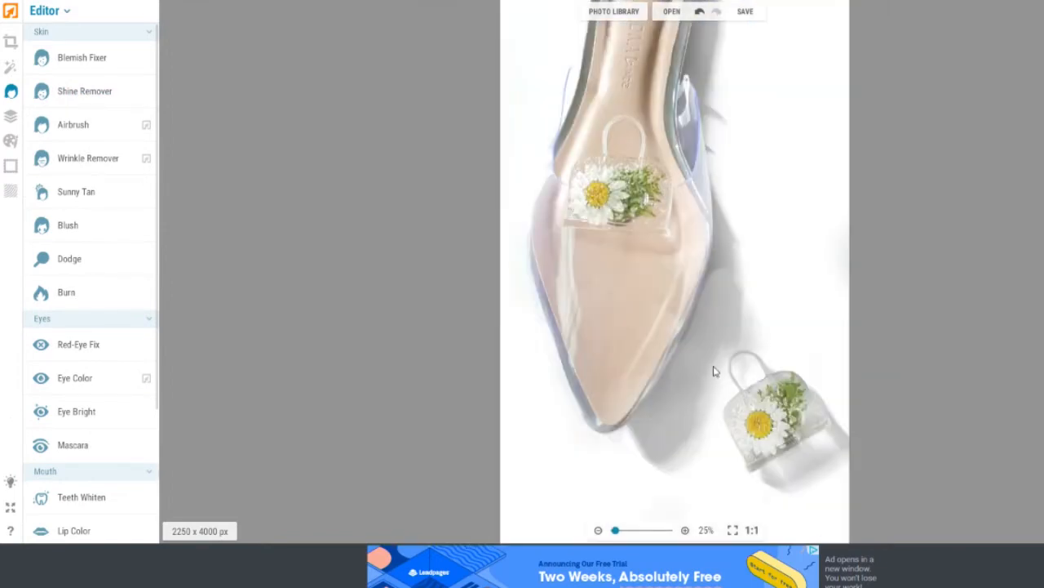
click(10, 41)
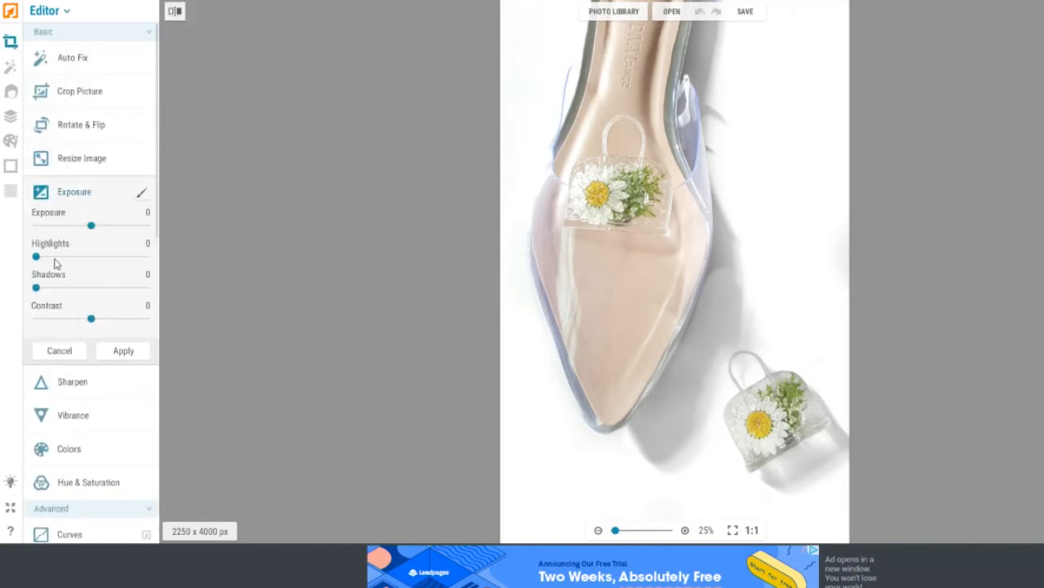
drag(39, 259, 58, 258)
click(141, 192)
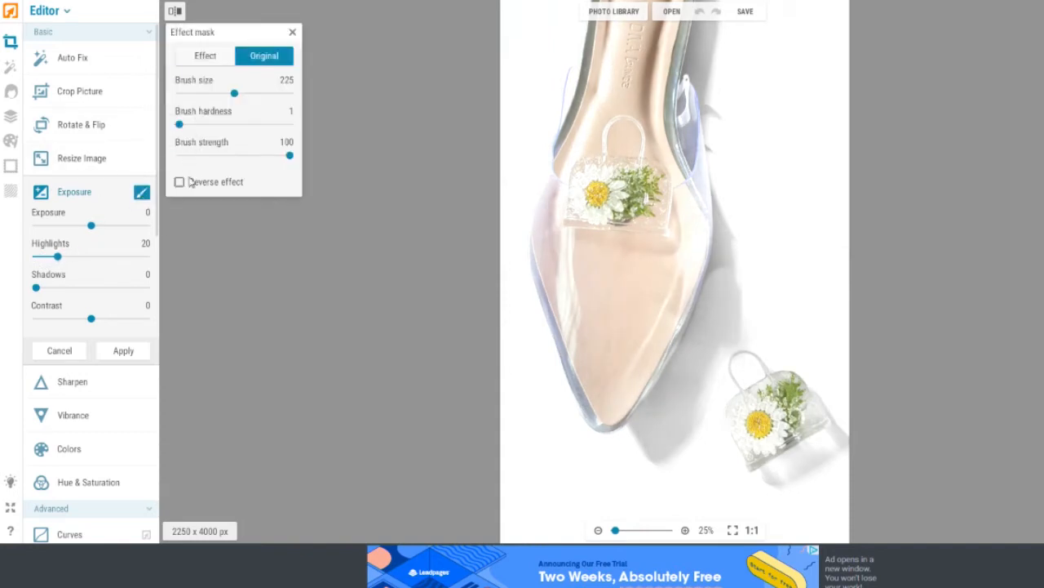
click(180, 182)
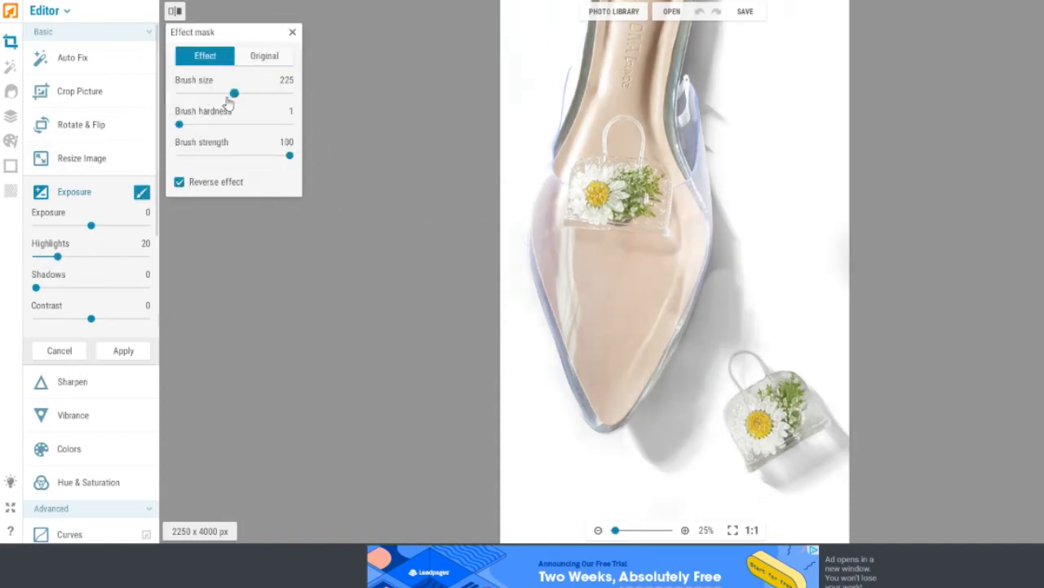
drag(235, 93, 204, 93)
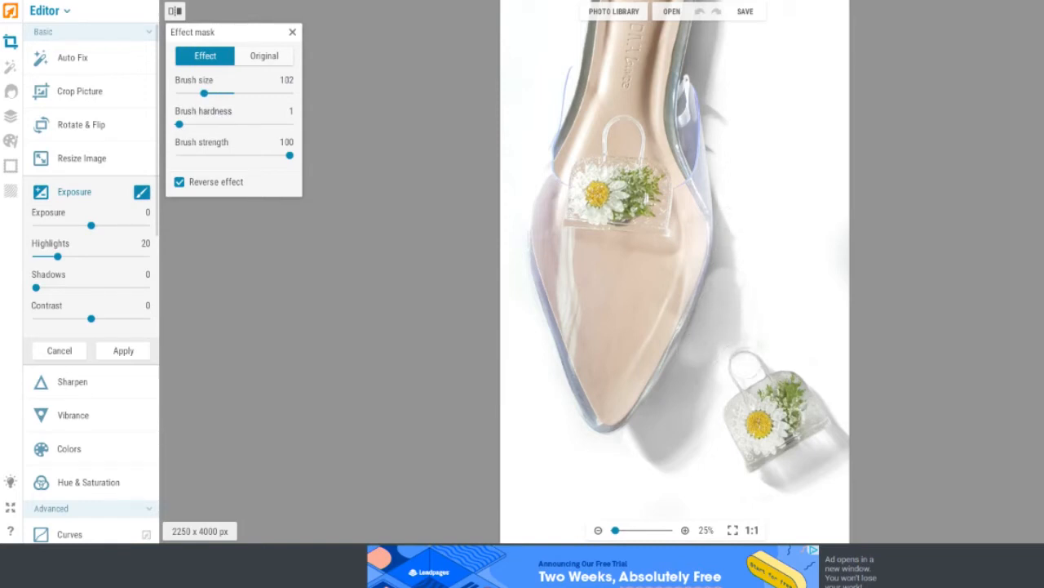
Brush the brightening over the shadow along the shoe's side, raise the highlights slightly above 20, and apply the adjustment.
mouse_move(678, 378)
mouse_down()
mouse_move(623, 455)
mouse_move(638, 466)
mouse_move(663, 457)
mouse_move(678, 433)
mouse_move(689, 437)
mouse_move(672, 471)
mouse_up()
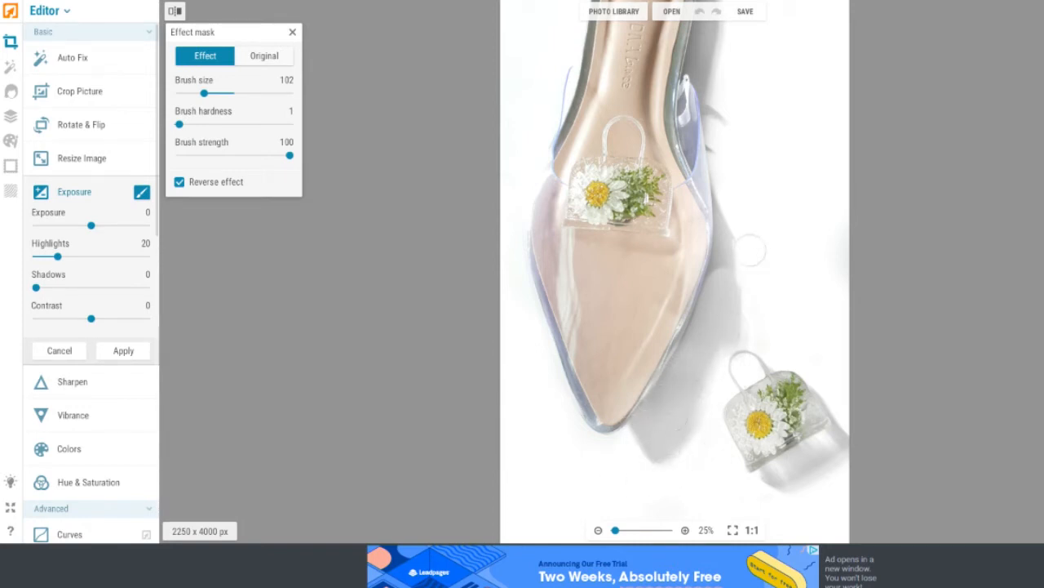
drag(737, 209, 714, 77)
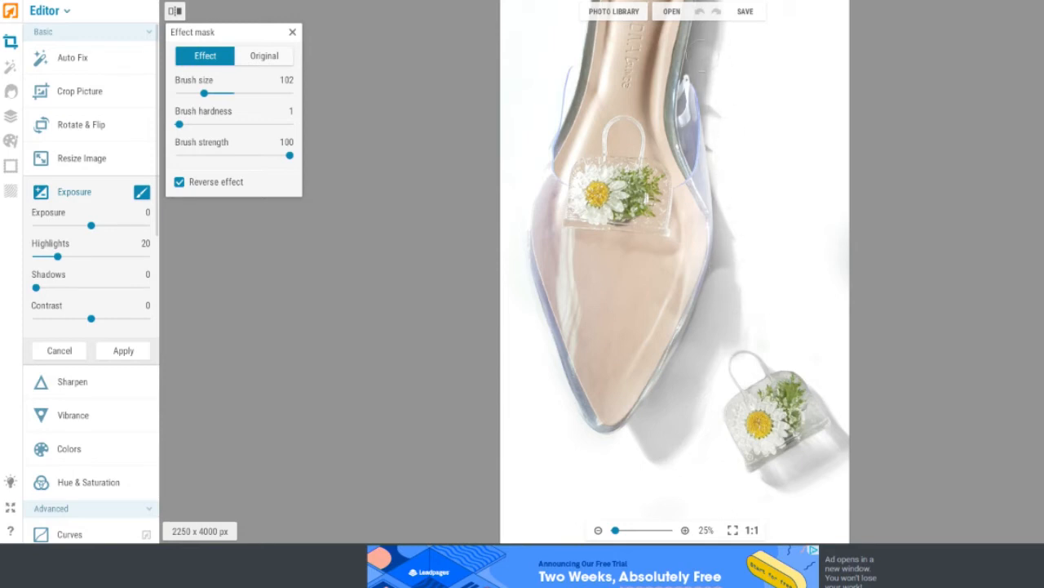
scroll(714, 88, down, 1)
scroll(713, 88, up, 2)
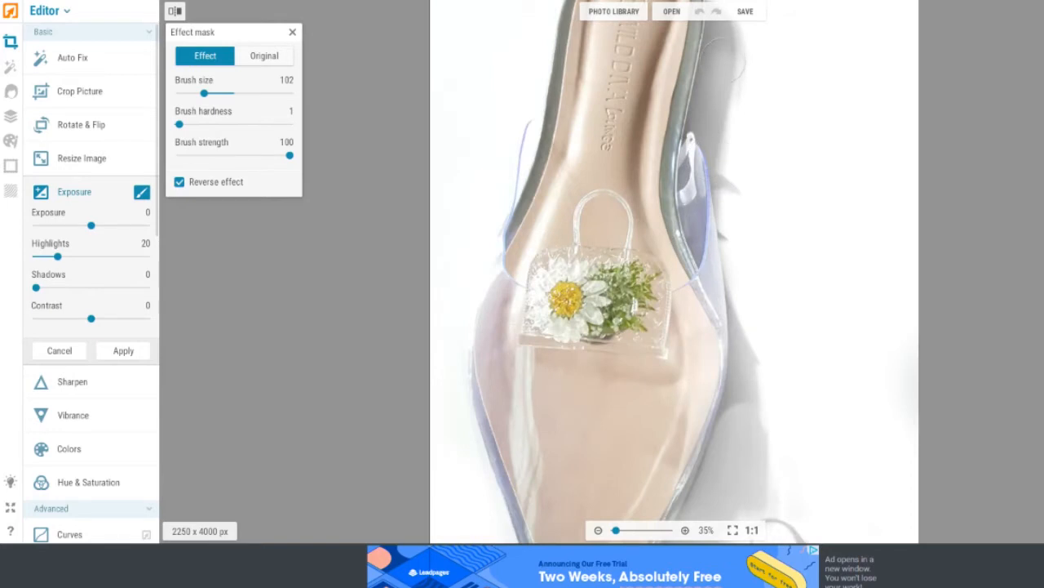
scroll(722, 86, down, 2)
scroll(722, 86, up, 2)
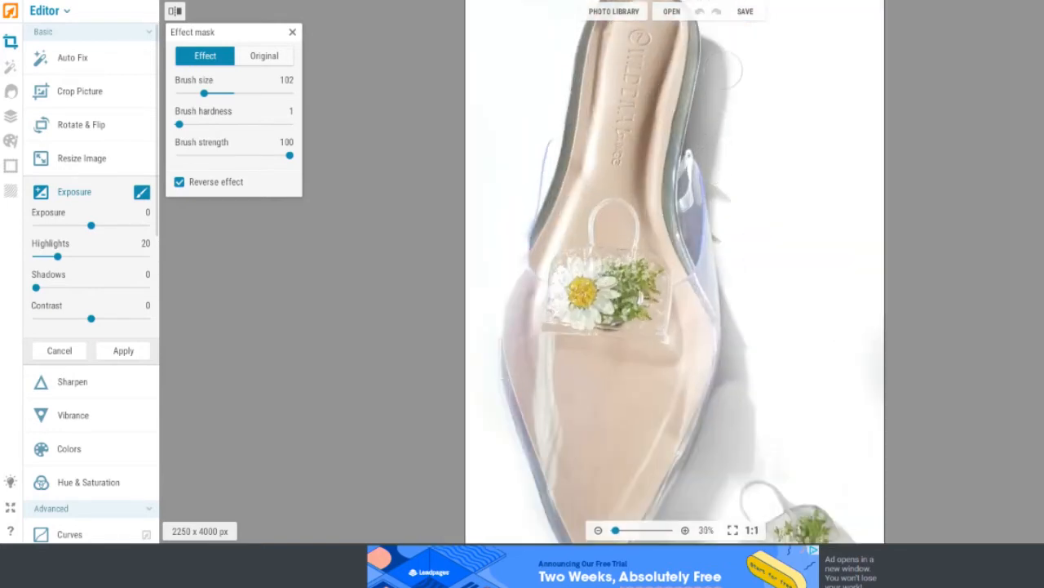
scroll(743, 219, down, 2)
scroll(694, 361, up, 1)
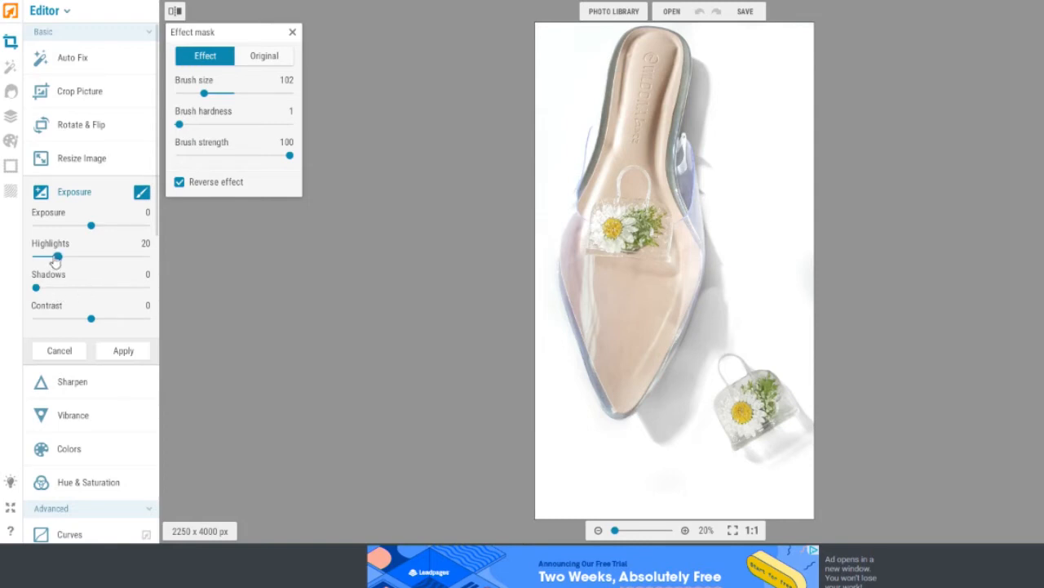
mouse_move(58, 256)
mouse_down()
mouse_move(134, 251)
mouse_move(6, 264)
mouse_move(64, 257)
mouse_up()
click(134, 352)
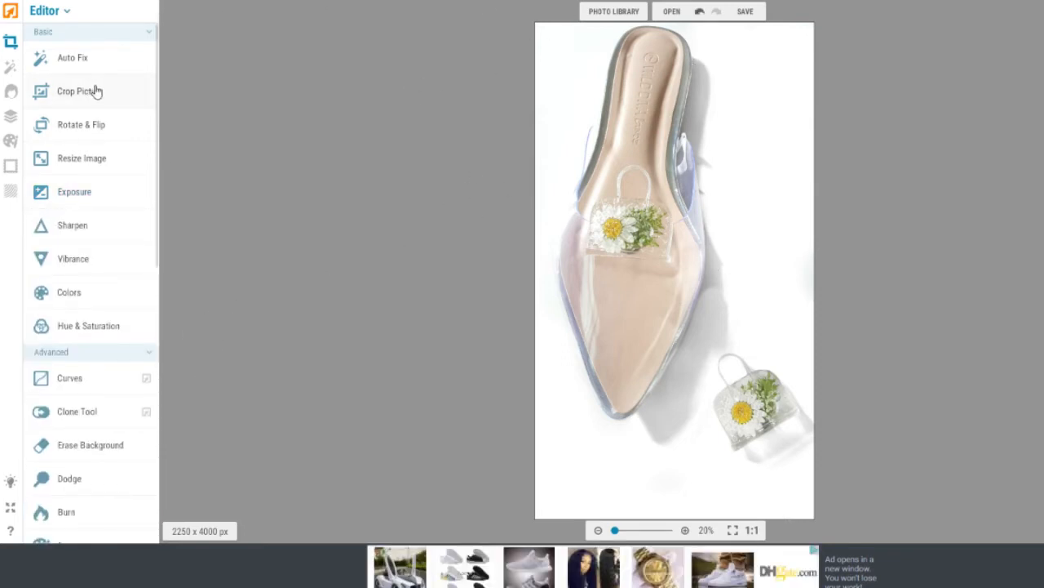
Paint out the upper pointed shadow beside the shoe's strap with the Draw tool in white, using brush size 76.
scroll(98, 449, down, 3)
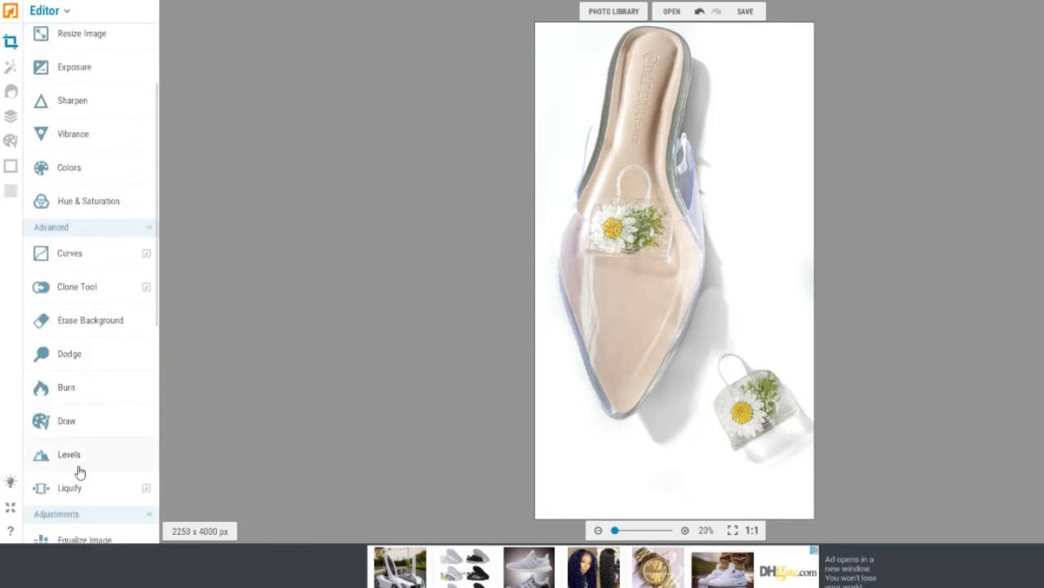
click(71, 424)
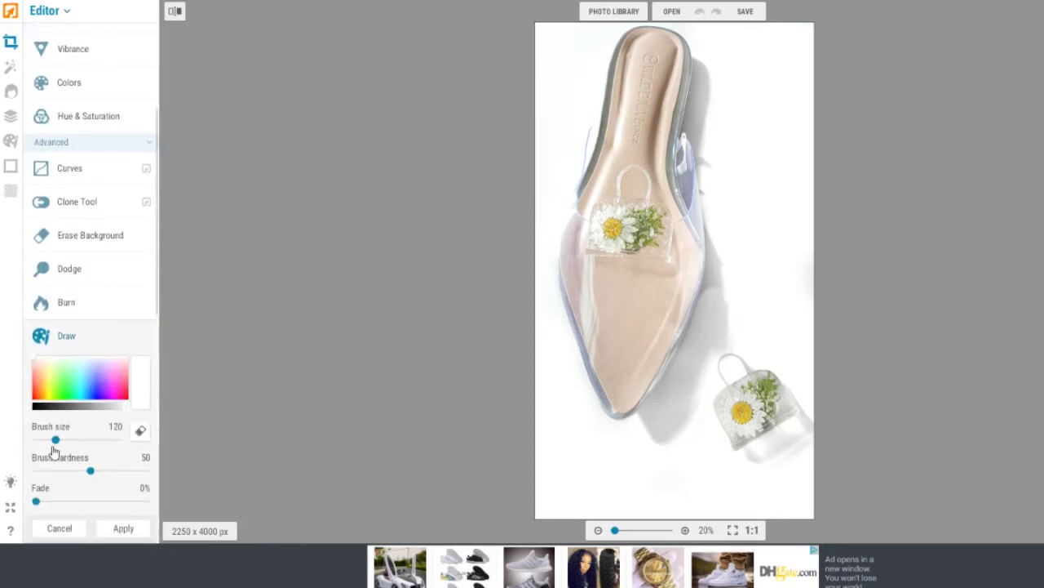
mouse_move(55, 439)
mouse_down()
mouse_move(42, 439)
mouse_move(68, 439)
mouse_move(48, 439)
mouse_up()
scroll(759, 172, up, 5)
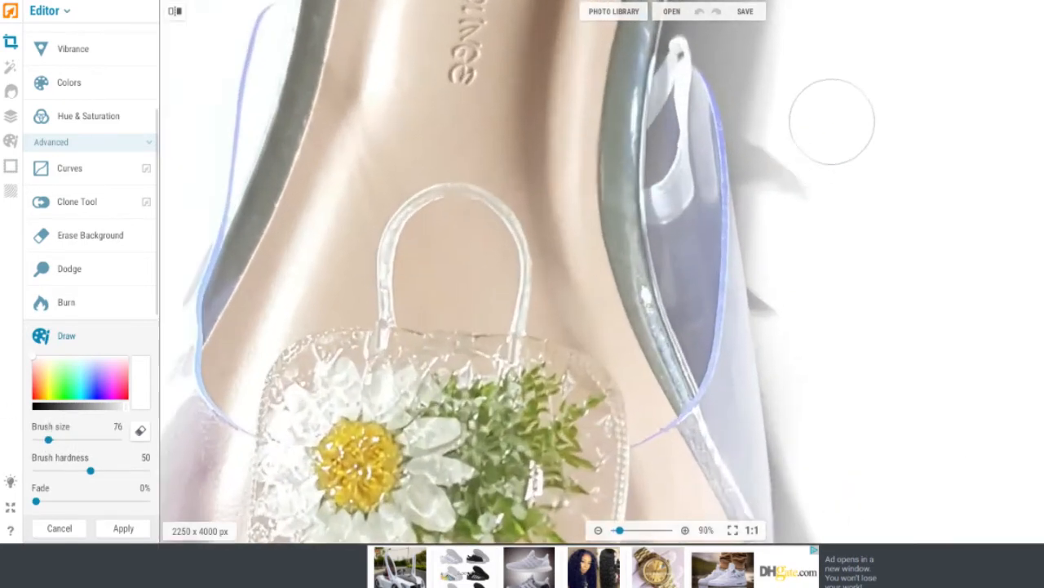
mouse_move(795, 161)
mouse_down()
mouse_move(788, 172)
mouse_move(792, 152)
mouse_move(791, 204)
mouse_up()
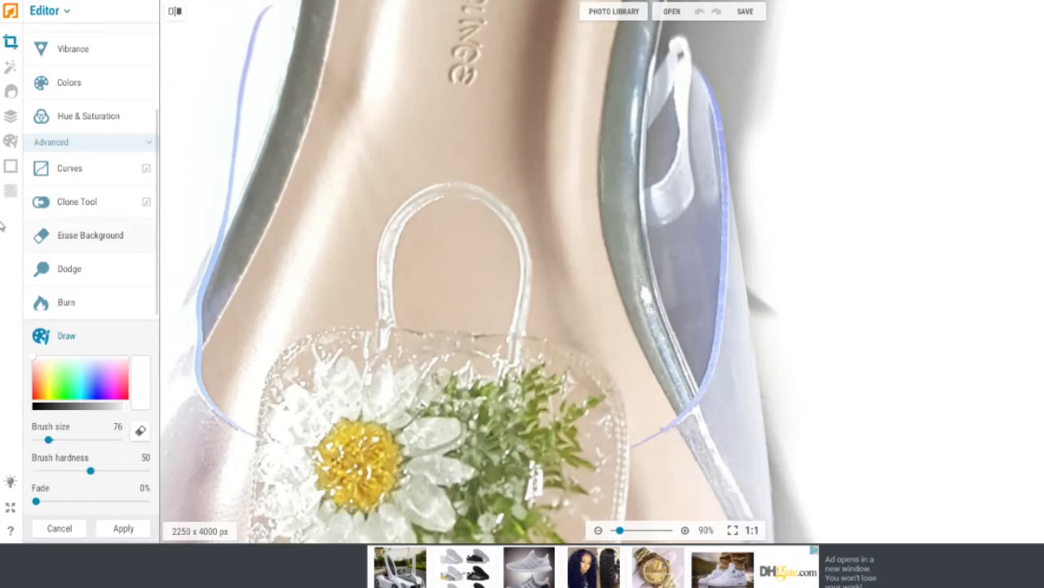
Cover the tip of the lower pointed shadow beside the strap with white, using brush size 42 and hardness 87.
drag(51, 441, 43, 439)
drag(91, 471, 131, 471)
scroll(825, 308, up, 1)
scroll(825, 309, up, 4)
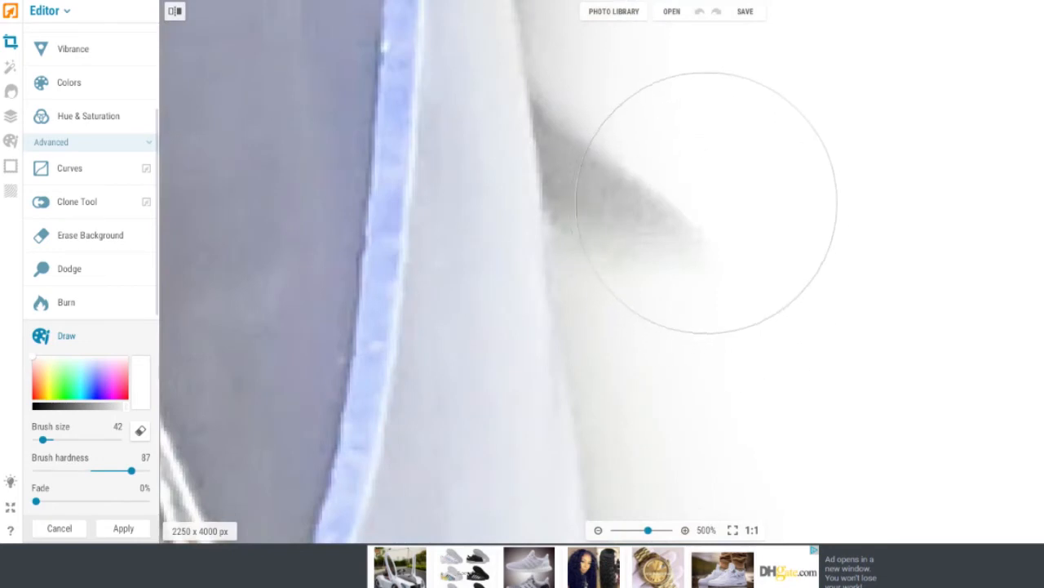
click(644, 212)
Blend away the rest of the lower pointed shadow with a soft white brush of size 46 and hardness 4.
drag(44, 440, 35, 440)
scroll(549, 109, up, 2)
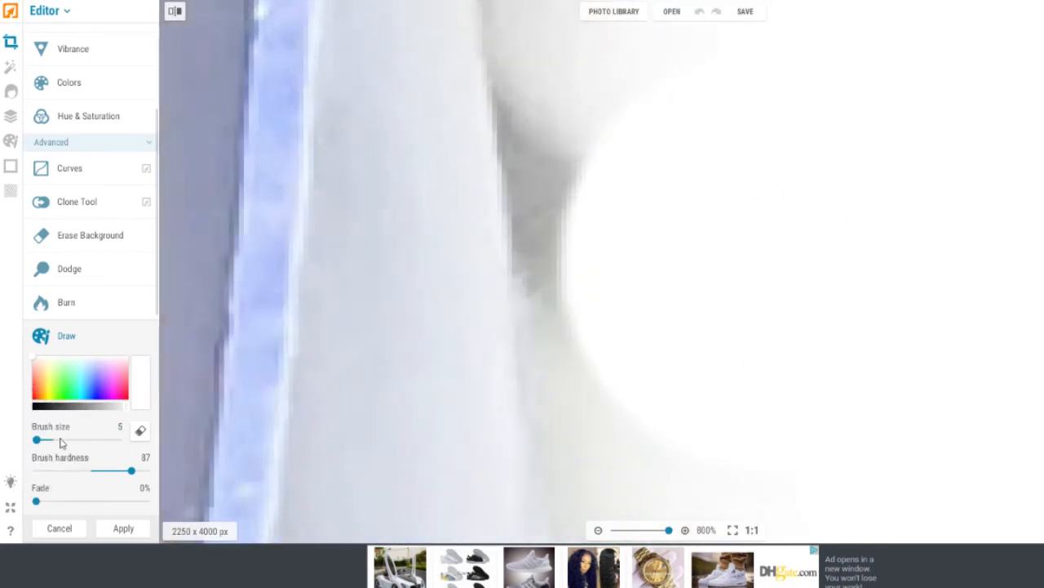
drag(131, 471, 38, 478)
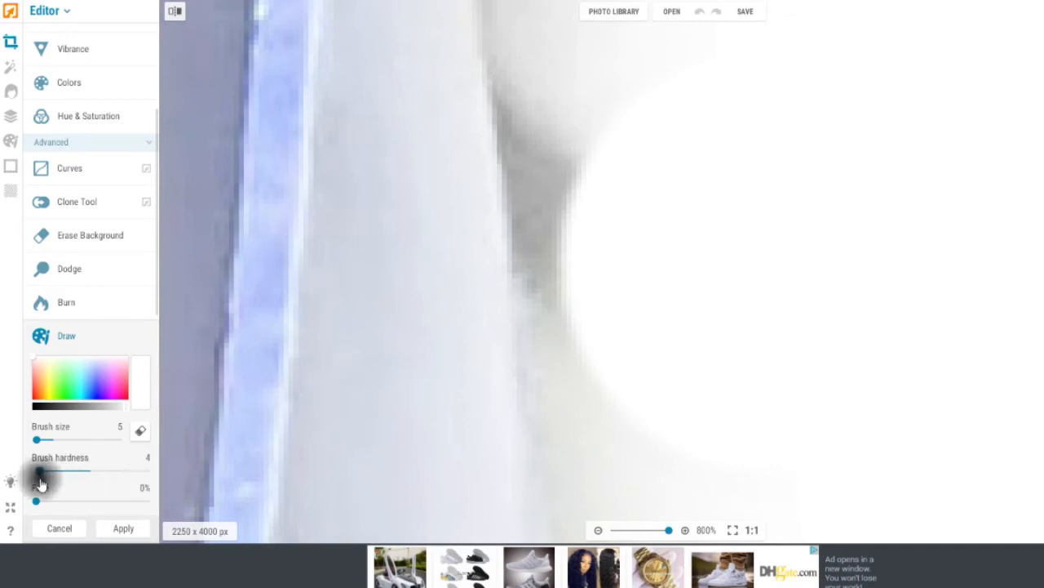
mouse_move(37, 439)
mouse_down()
mouse_move(56, 445)
mouse_move(44, 441)
mouse_up()
drag(769, 133, 753, 139)
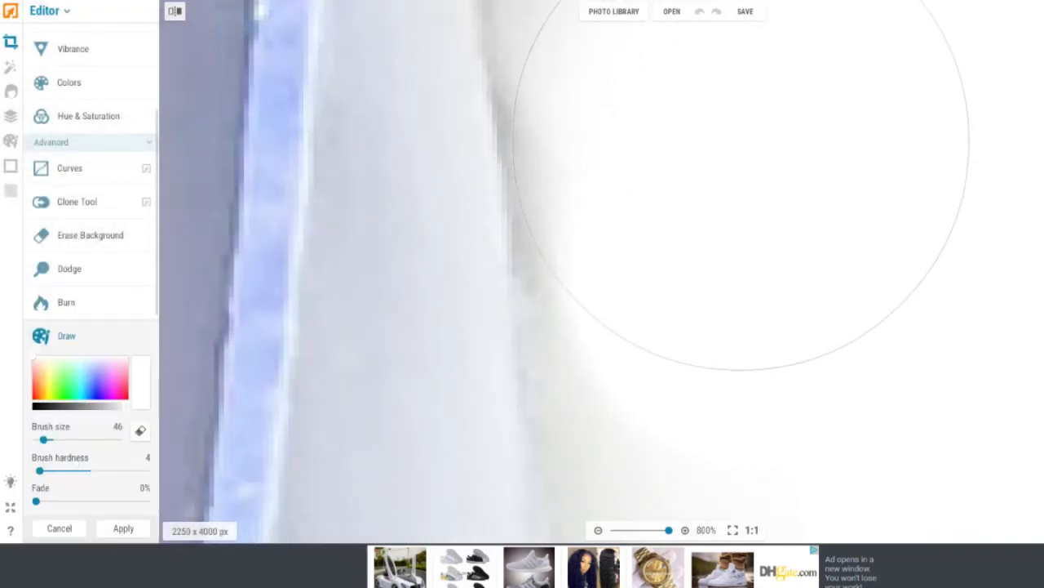
Examine the shadow edge beside the strap and the whole photo for leftover marks.
scroll(888, 284, down, 5)
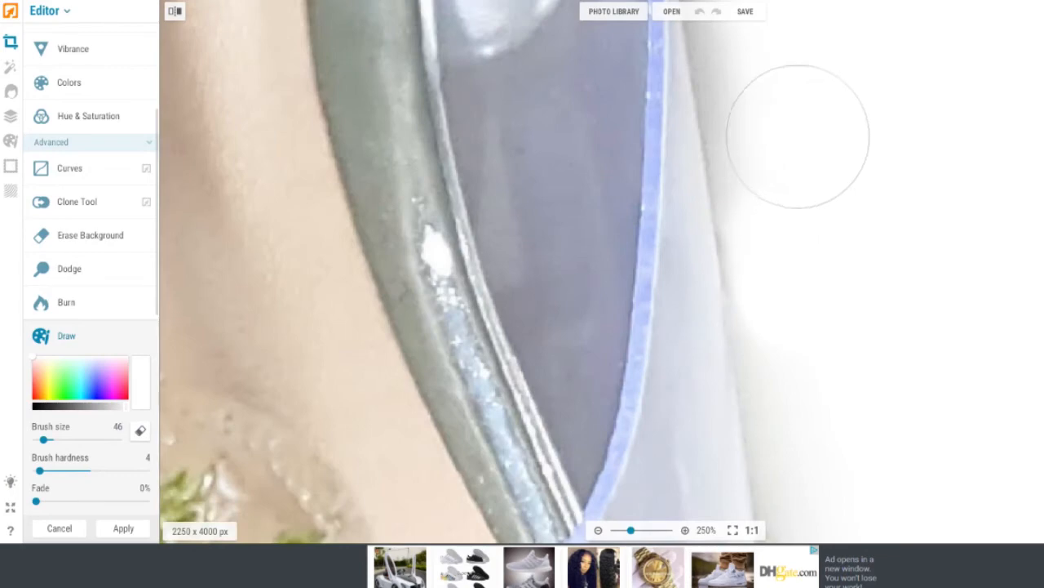
scroll(871, 161, down, 6)
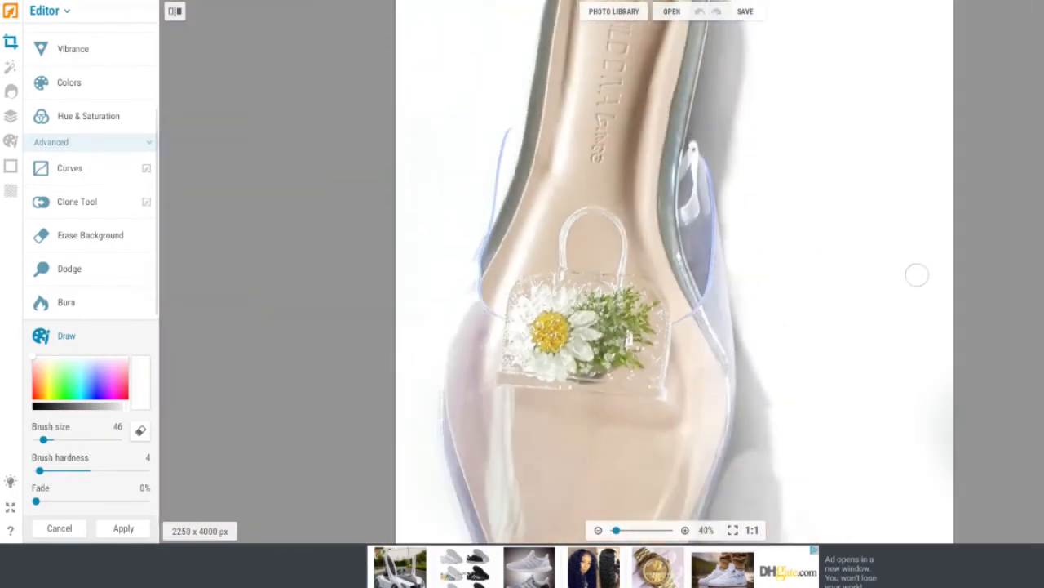
scroll(803, 160, up, 2)
scroll(825, 58, up, 2)
scroll(800, 16, down, 2)
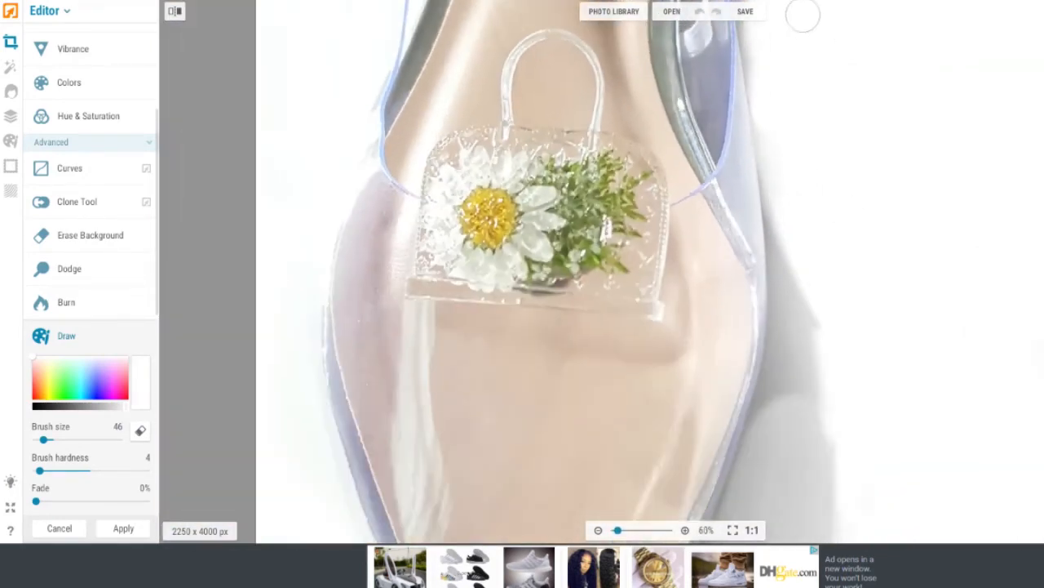
scroll(789, 42, up, 3)
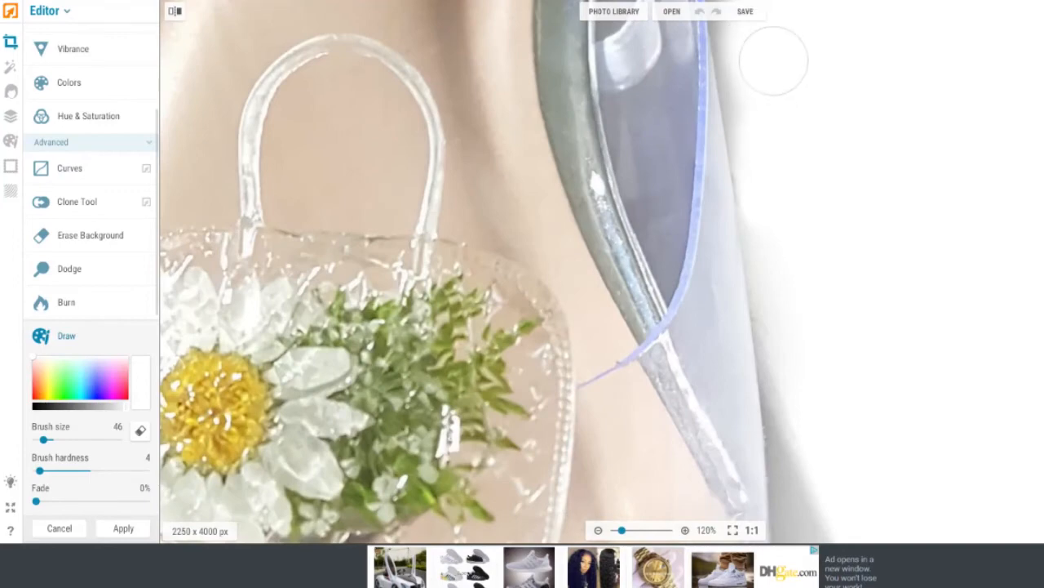
scroll(779, 121, down, 2)
scroll(784, 128, down, 4)
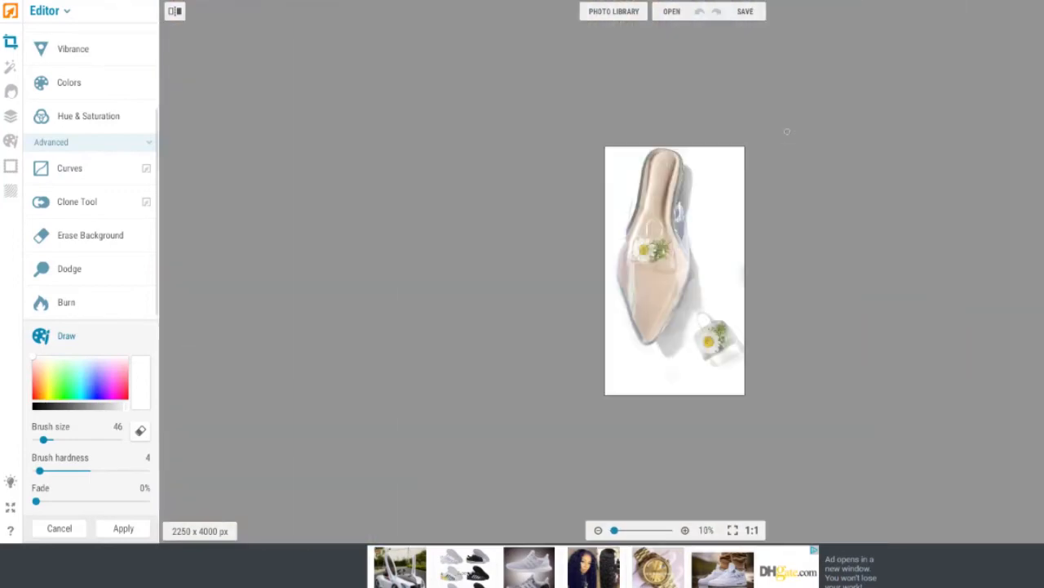
scroll(795, 136, up, 2)
scroll(802, 149, down, 2)
Apply the white brush retouching to the photo.
click(123, 528)
scroll(753, 230, up, 2)
scroll(753, 230, down, 1)
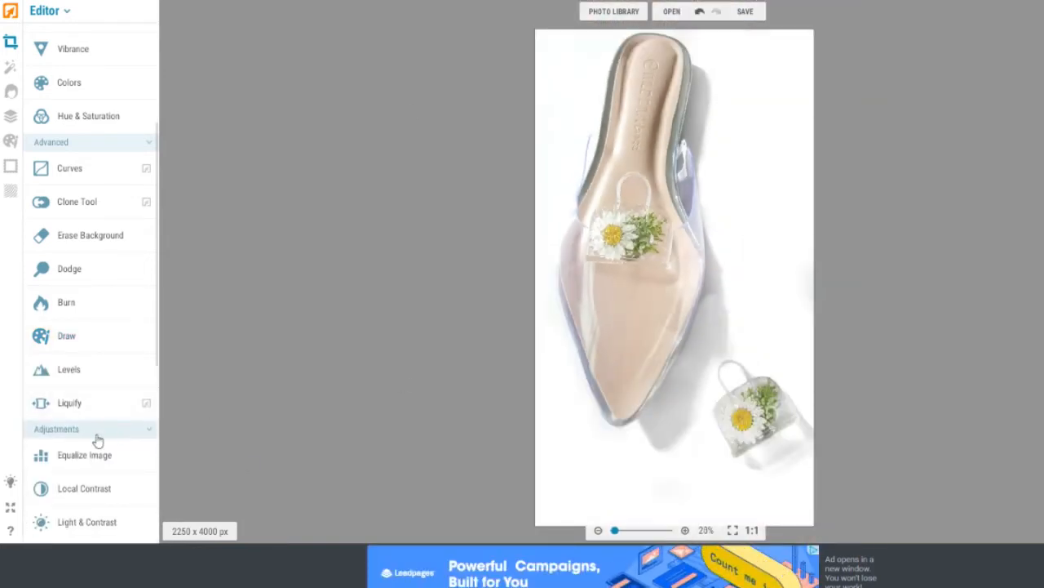
Set the saturation to 16 in Hue & Saturation and set up a reversed effect mask with brush size 59.
scroll(96, 176, up, 1)
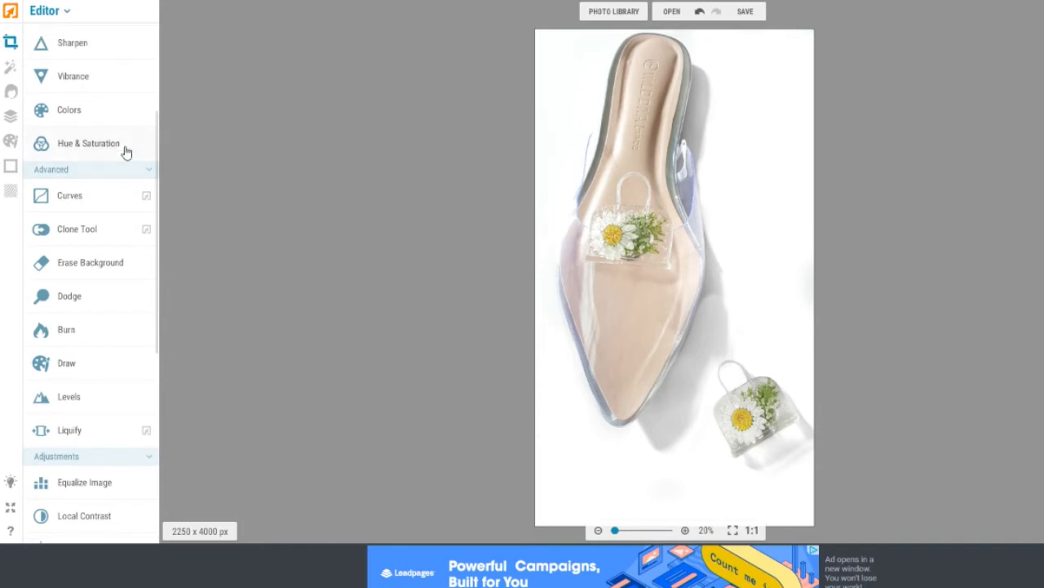
click(88, 143)
drag(96, 211, 100, 217)
click(141, 144)
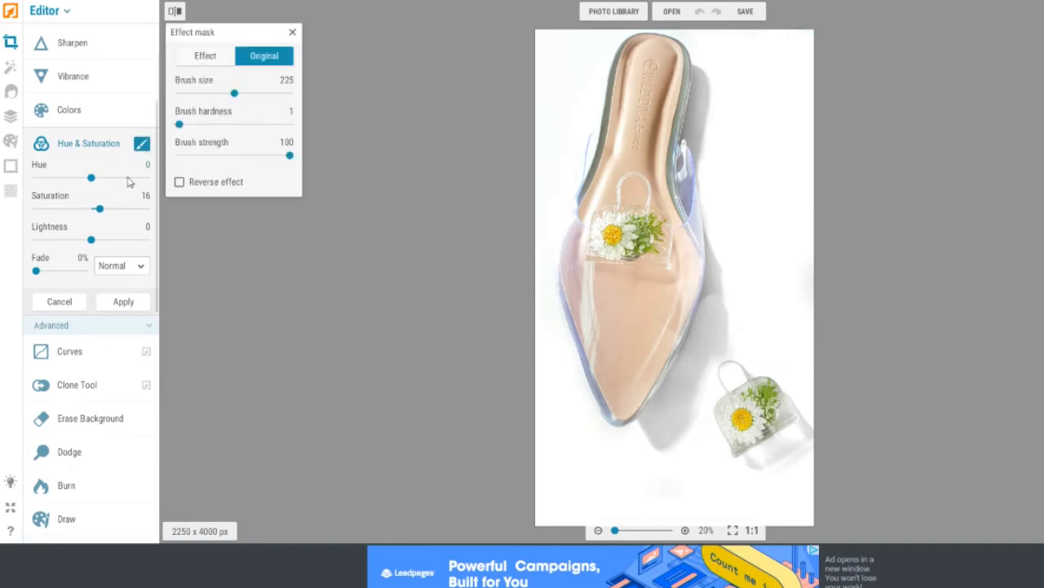
click(179, 182)
drag(235, 93, 193, 93)
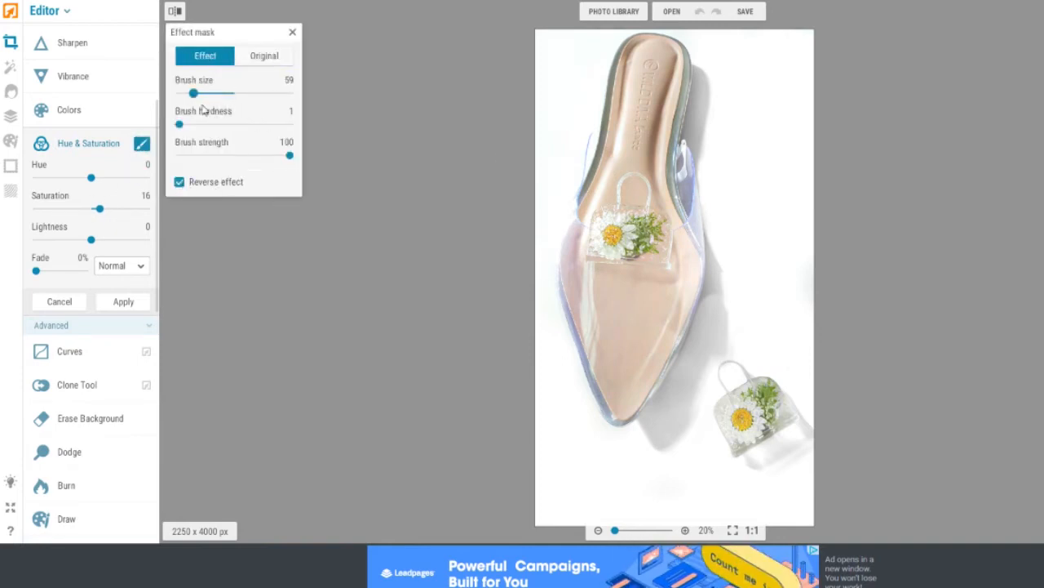
Brush the saturation boost onto the flowers and greenery of both the attached and the loose charm, and apply it.
scroll(675, 189, up, 3)
scroll(665, 269, up, 2)
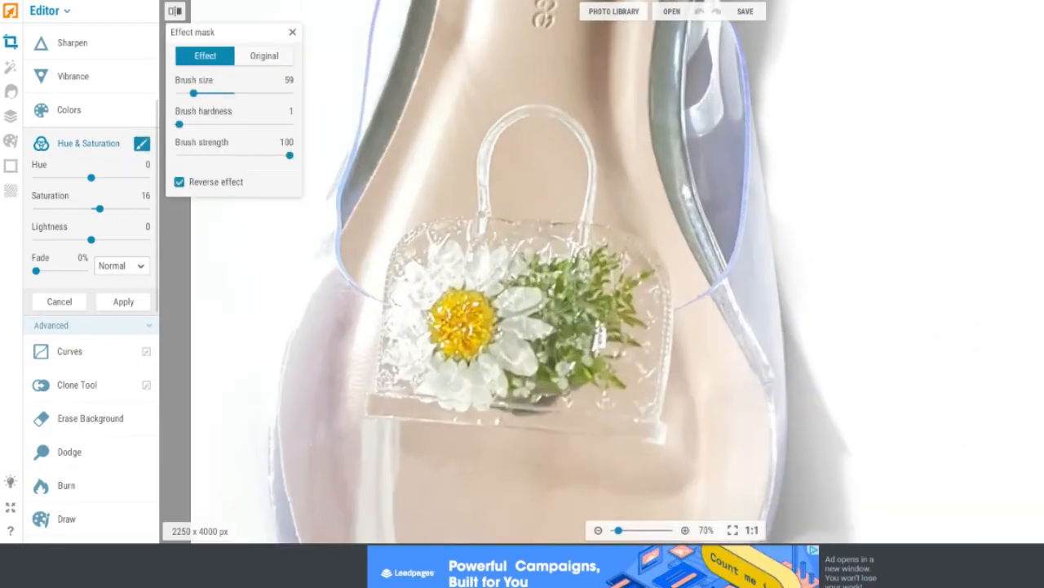
scroll(540, 374, down, 3)
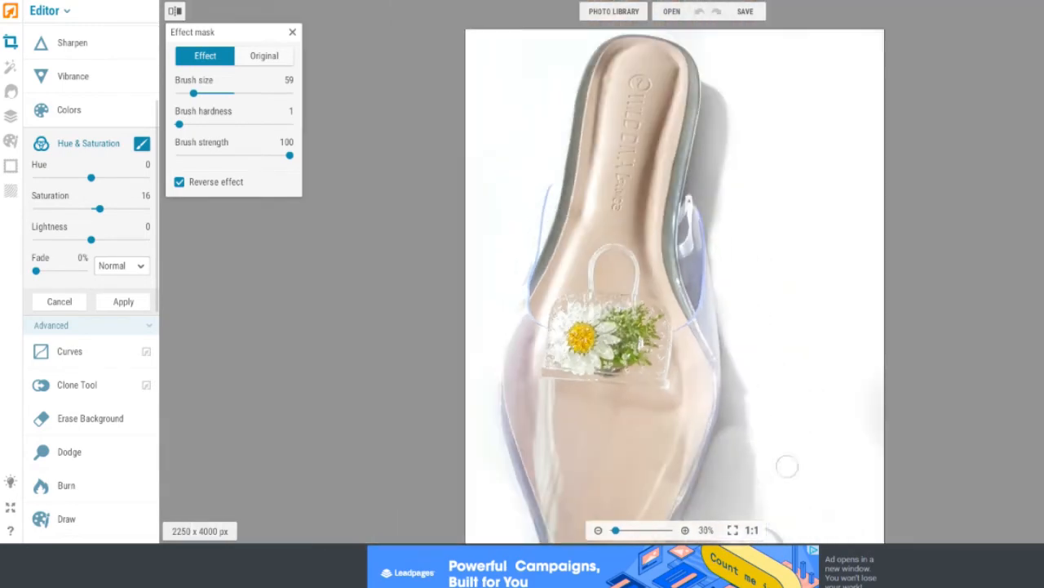
scroll(812, 353, up, 3)
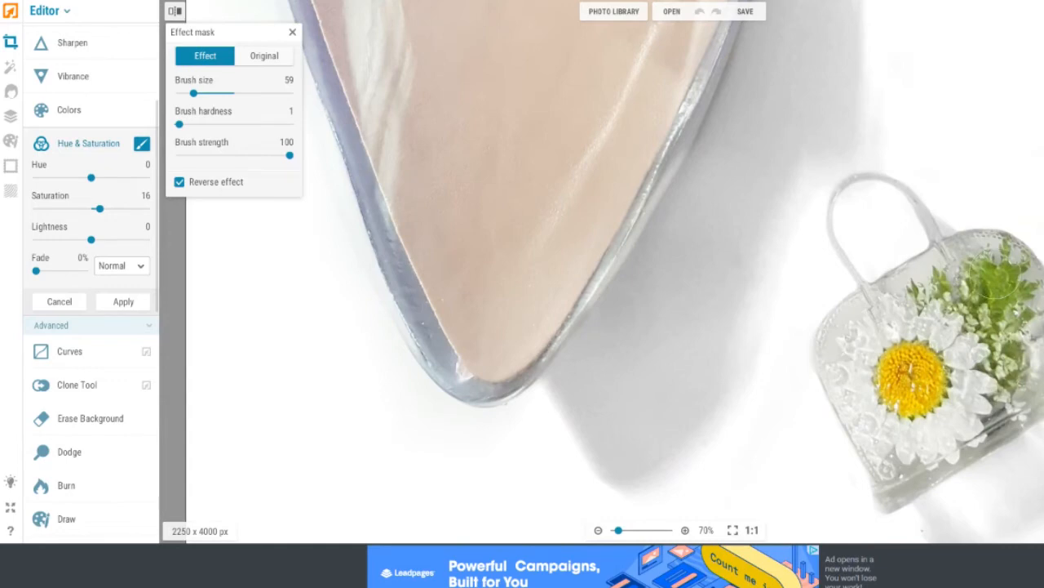
scroll(675, 270, down, 5)
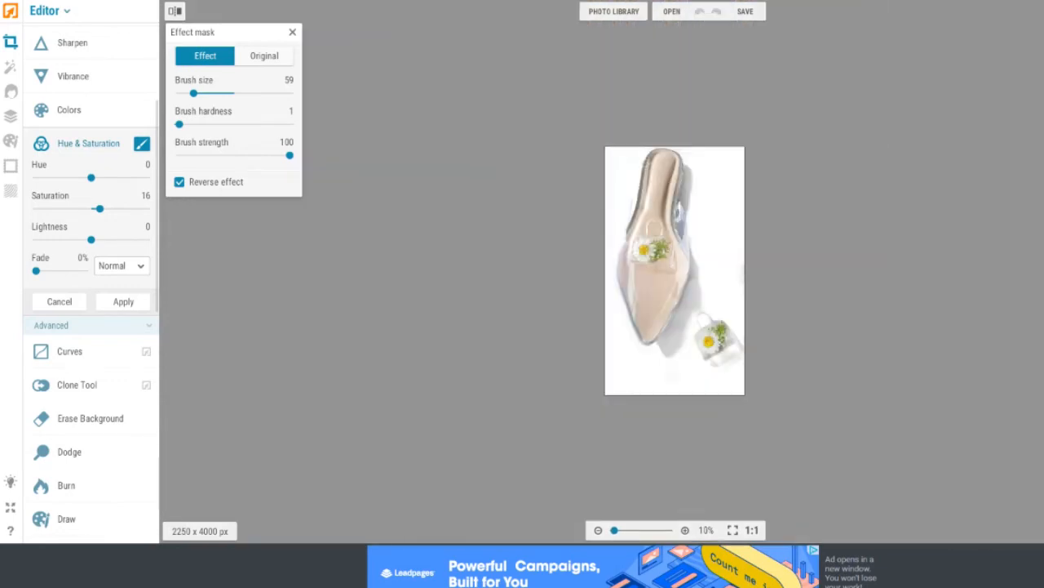
click(123, 301)
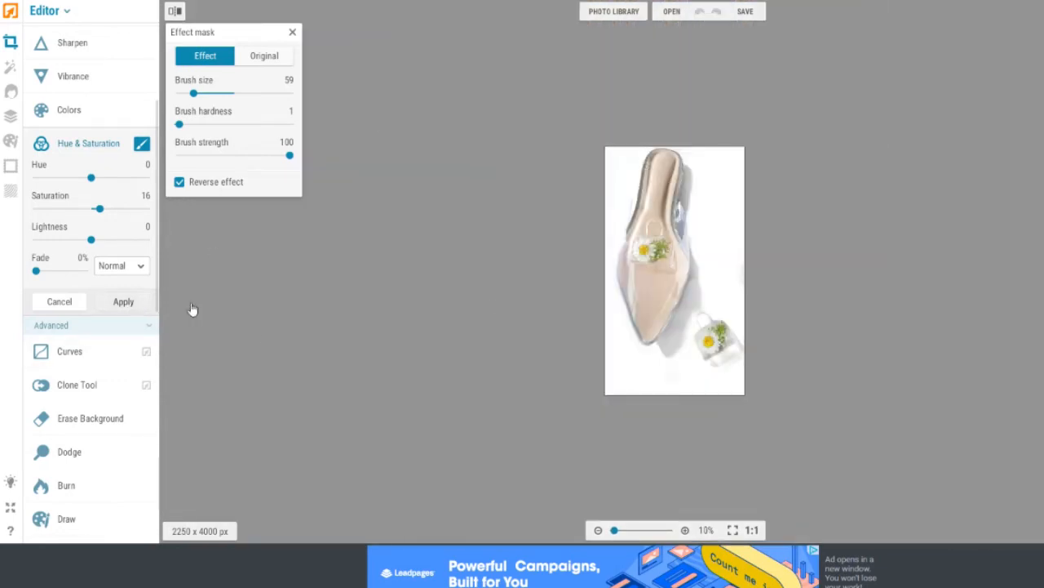
scroll(846, 323, up, 3)
scroll(823, 329, down, 3)
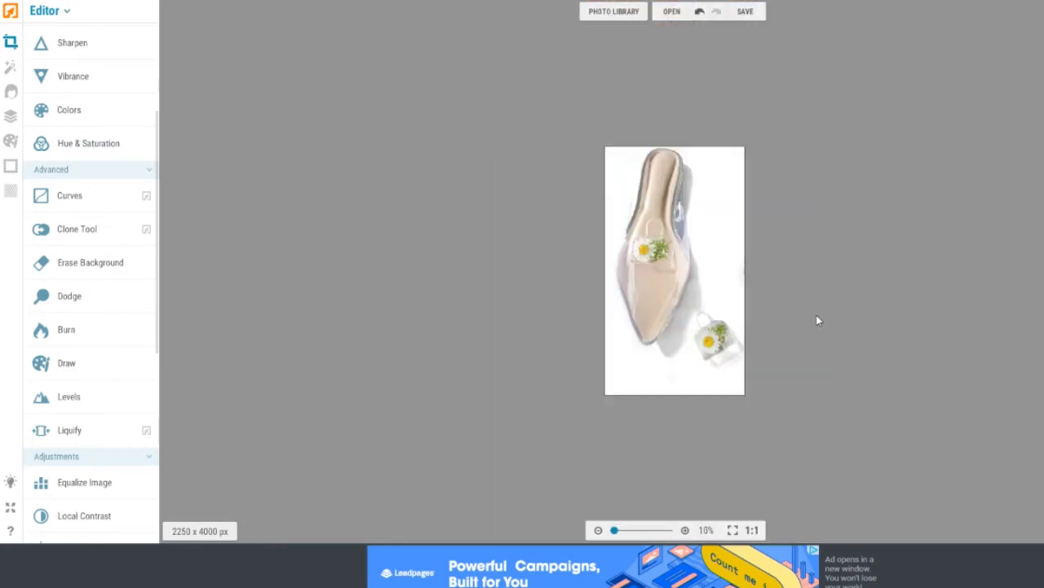
scroll(778, 298, up, 2)
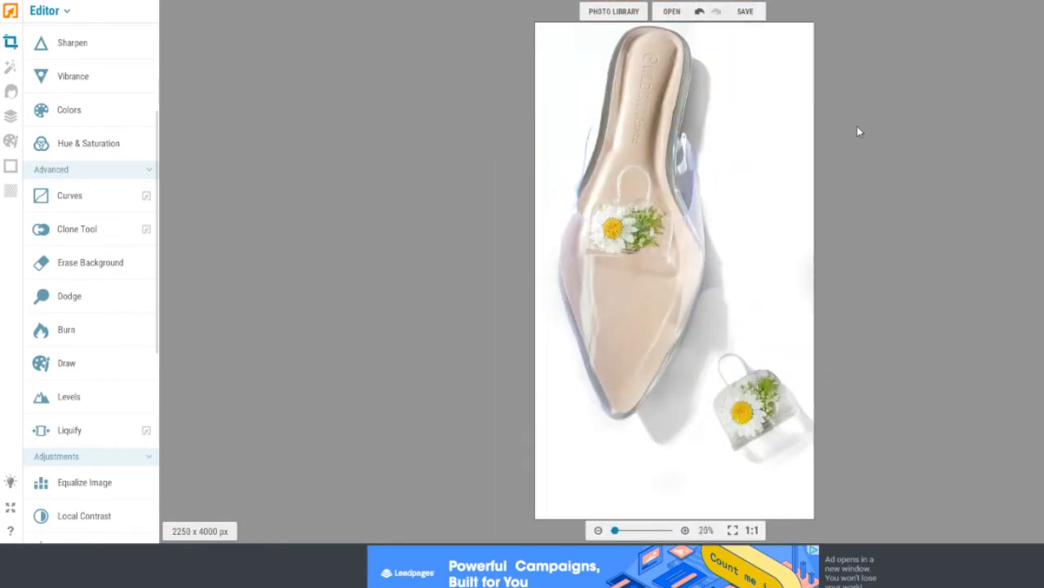
Sharpen the shoe photo with sharpness 9 and clarity 16, and apply it.
scroll(78, 138, up, 3)
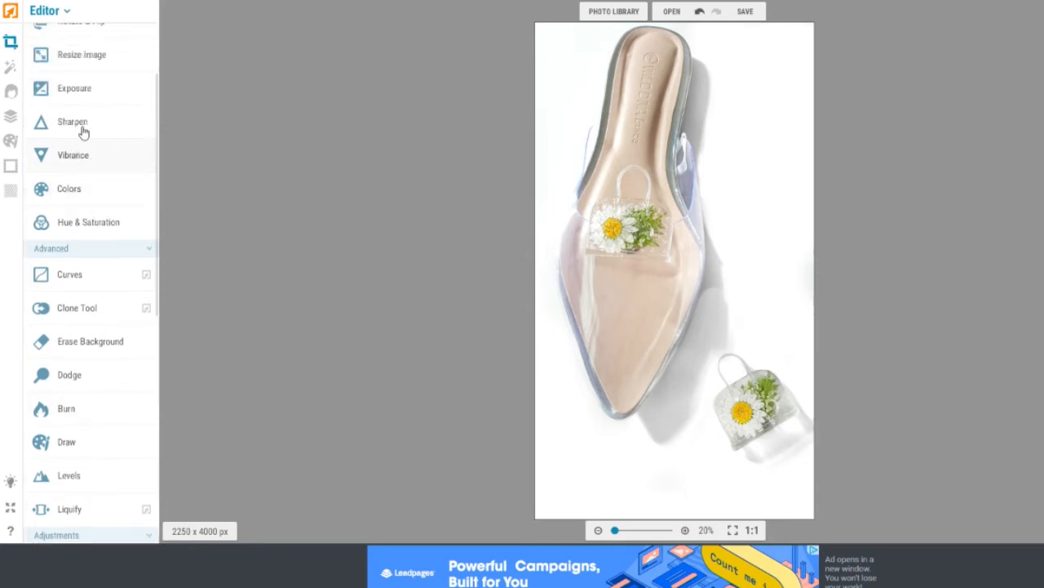
click(80, 130)
drag(40, 160, 54, 186)
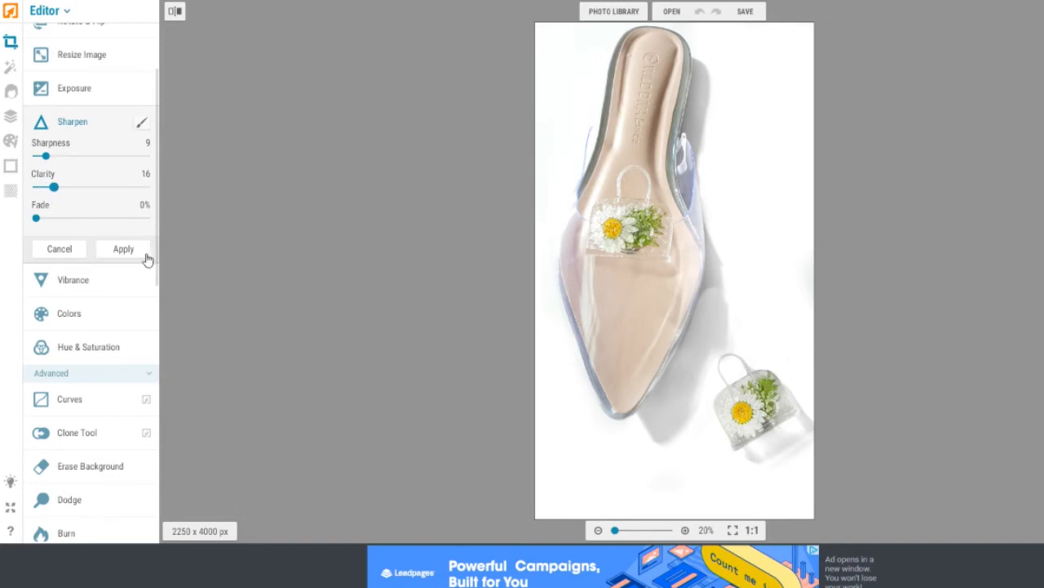
click(127, 251)
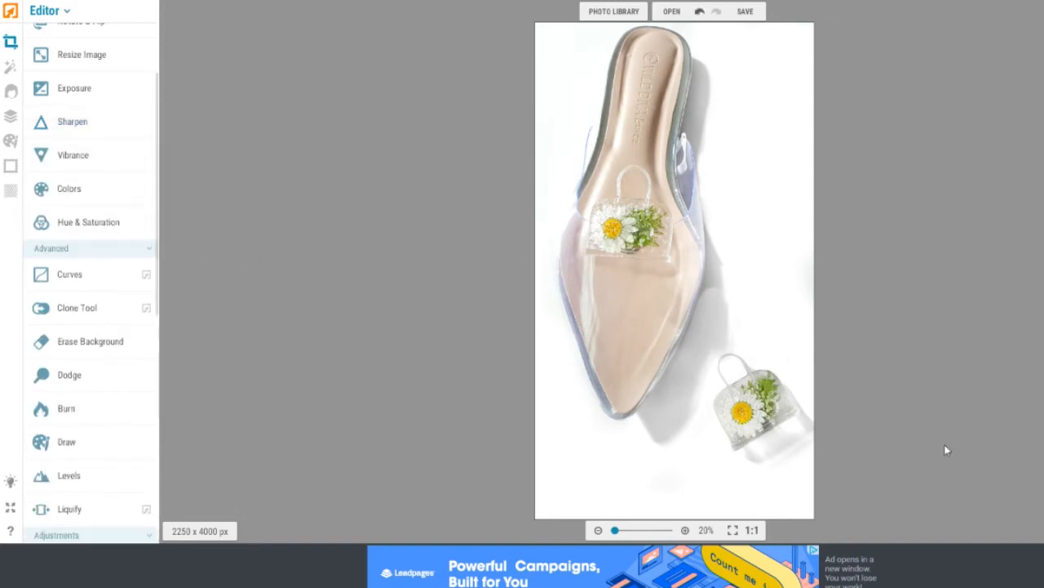
scroll(757, 377, up, 1)
scroll(763, 155, down, 1)
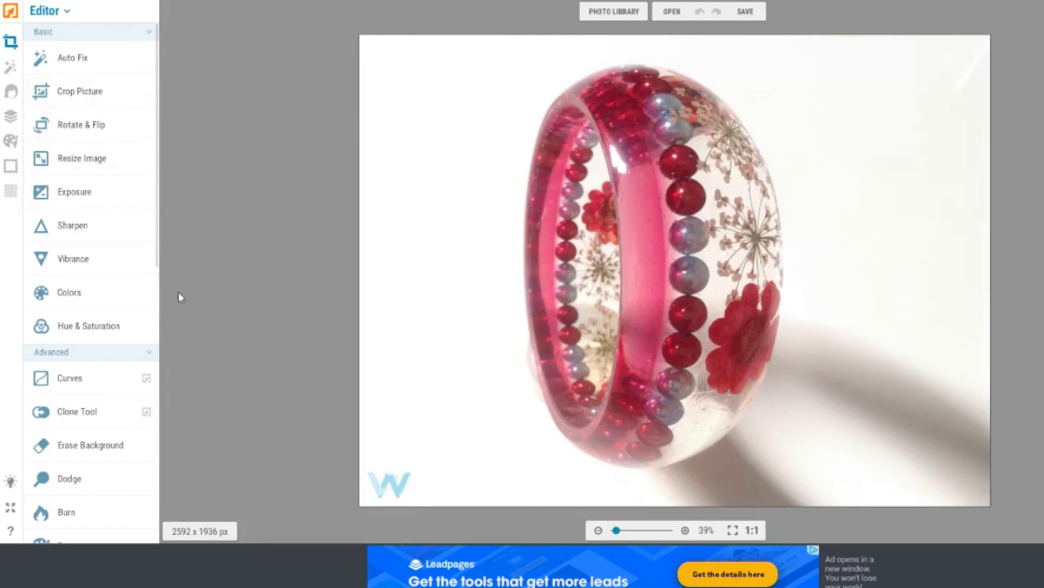
click(106, 204)
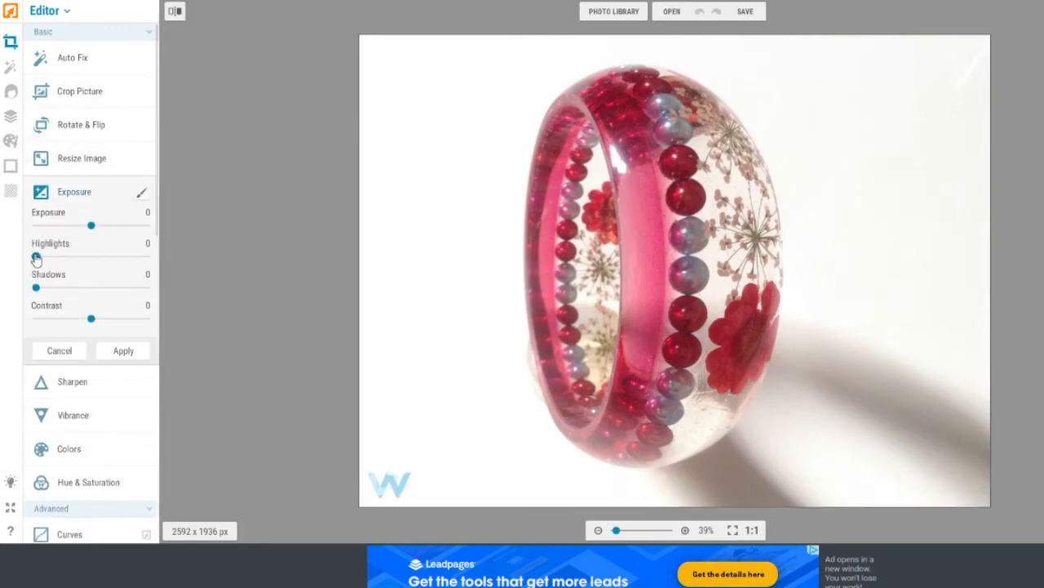
drag(36, 259, 51, 259)
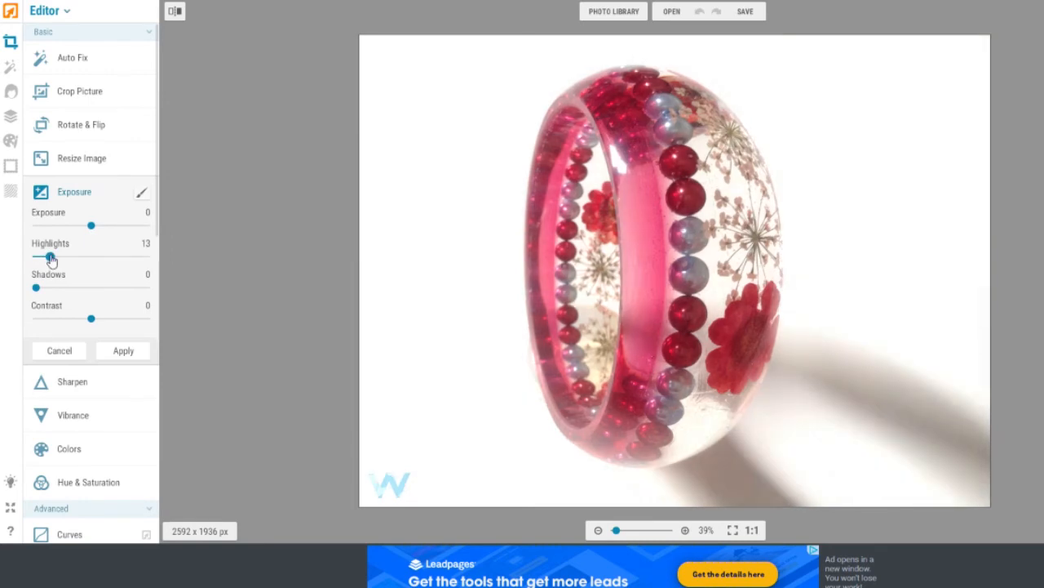
click(142, 192)
click(179, 182)
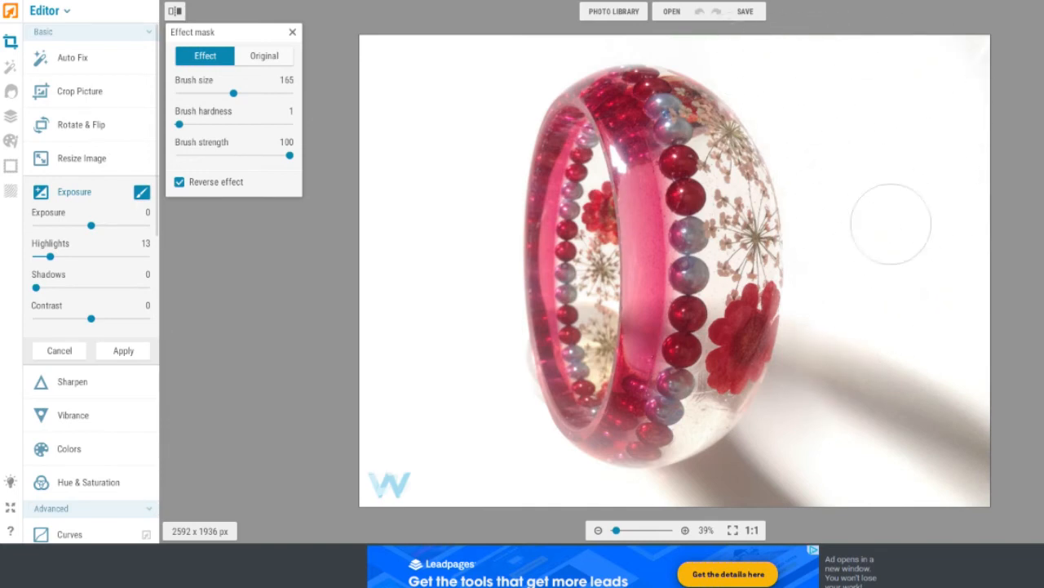
click(80, 353)
Set the exposure to 40, brush it onto the bangle photo through a reversed effect mask, and apply it.
drag(91, 226, 114, 225)
click(141, 192)
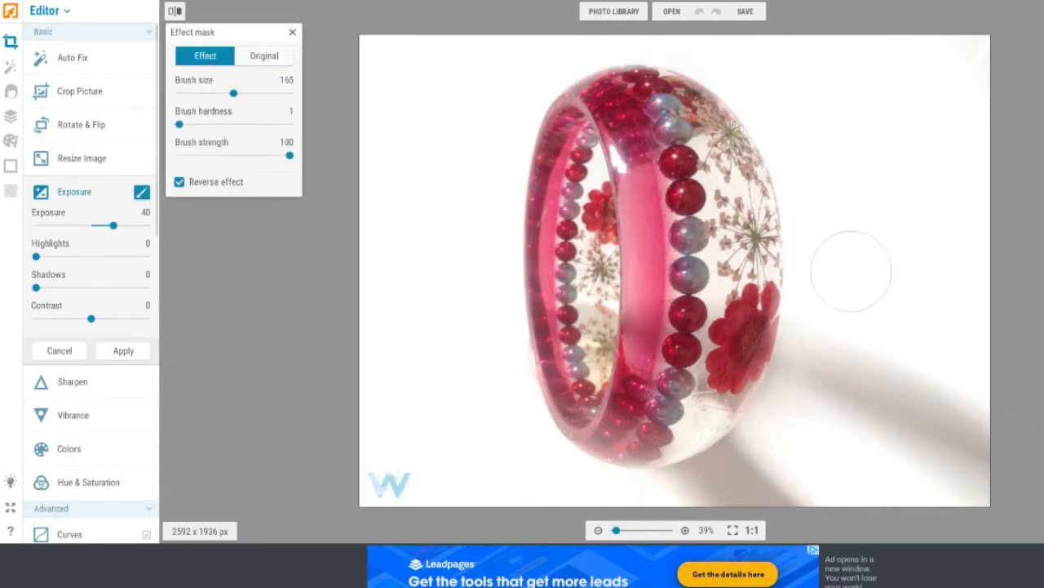
drag(622, 90, 645, 400)
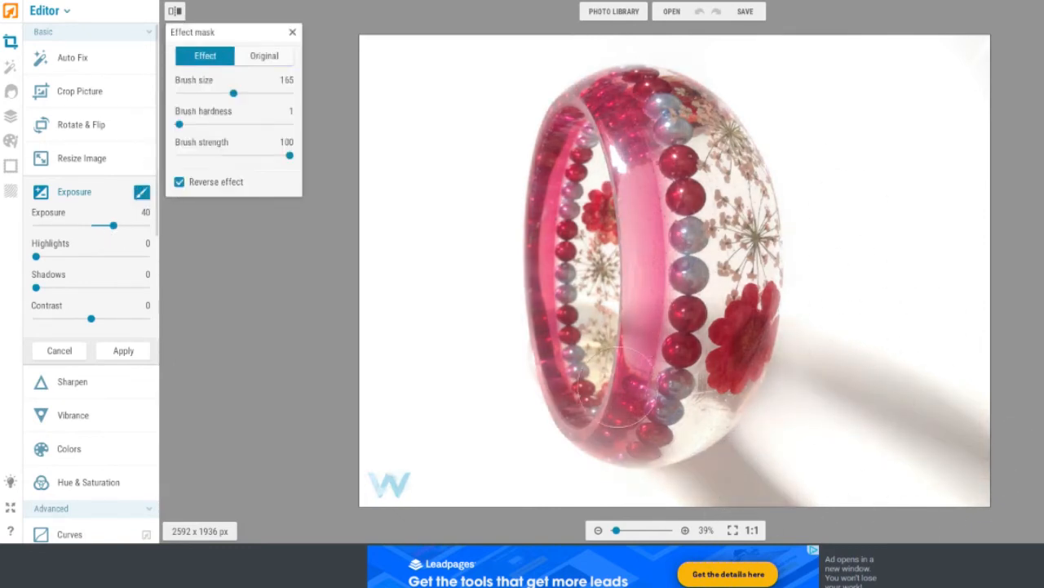
click(264, 57)
click(123, 350)
Set the saturation to -100 in Hue & Saturation and brush it over the background shadows through a reversed effect mask.
click(97, 334)
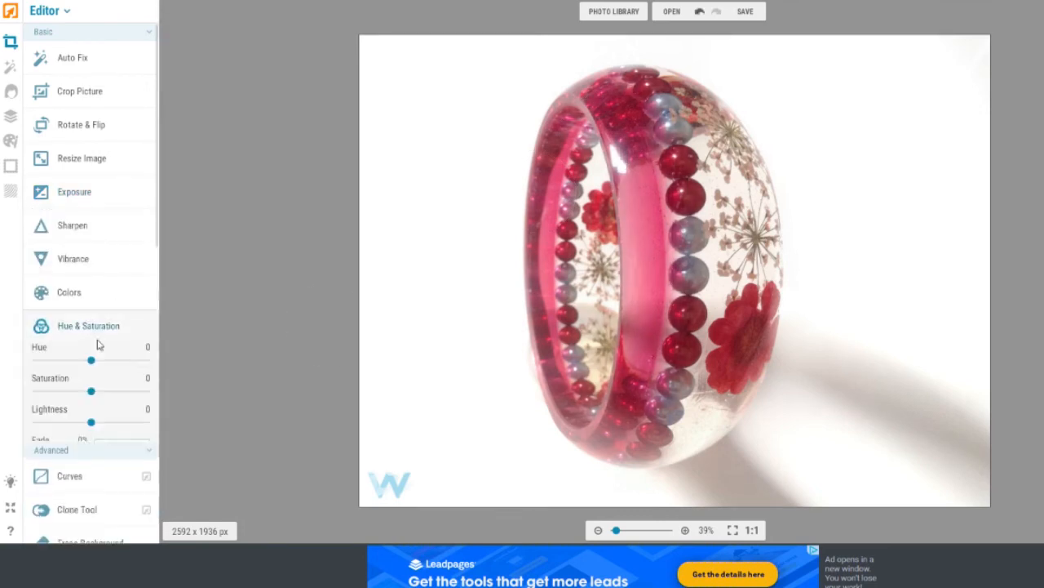
drag(91, 391, 36, 391)
click(141, 326)
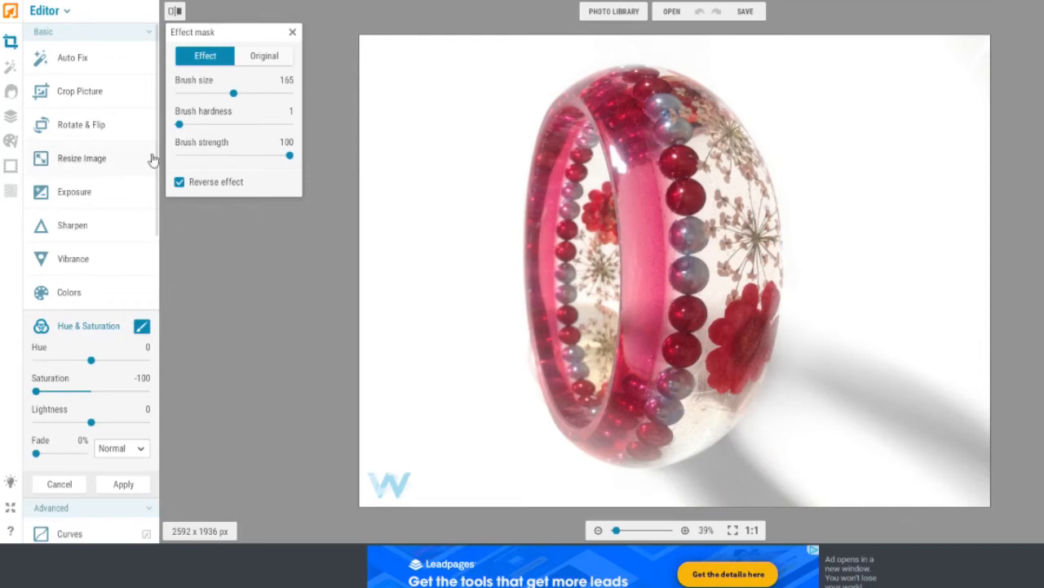
Restore the original color along the red flower's edge with mask brush size 39 and hardness 86, and apply the desaturation.
mouse_move(233, 93)
mouse_down()
mouse_move(190, 93)
mouse_move(275, 124)
mouse_up()
scroll(903, 248, up, 5)
scroll(903, 248, up, 3)
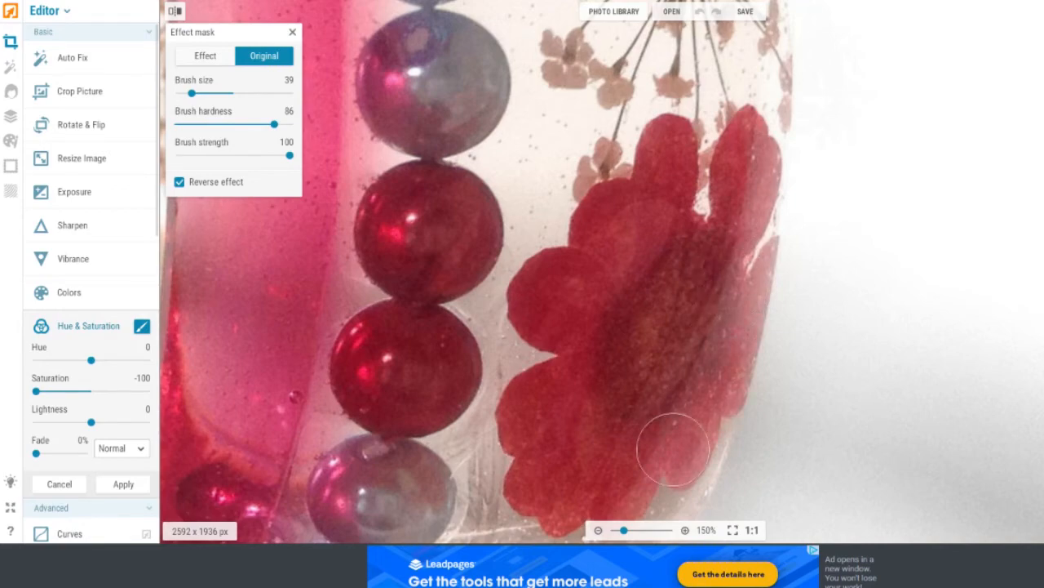
scroll(658, 399, down, 6)
click(124, 484)
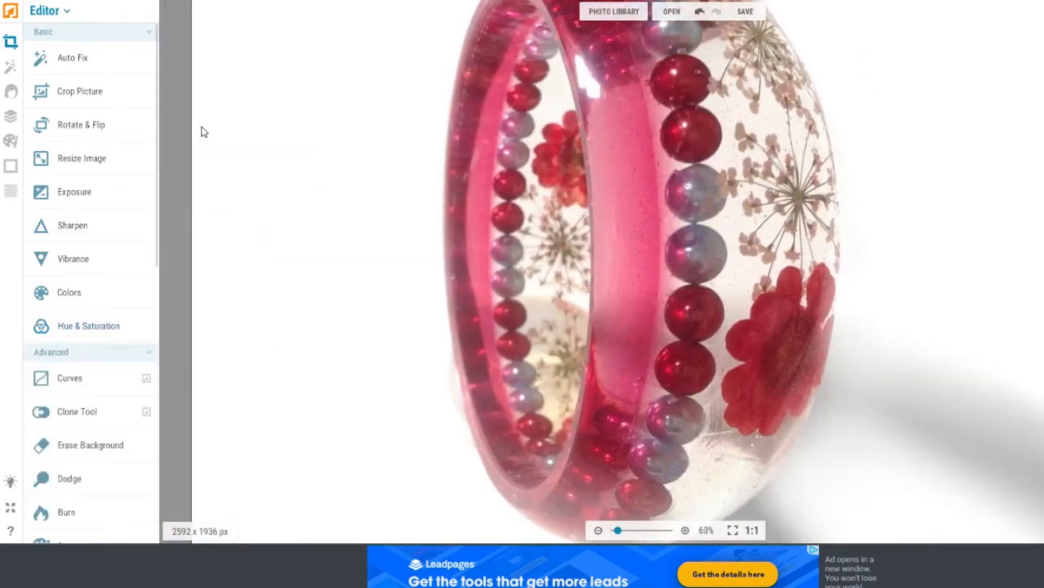
Set the saturation to -67 and brush it over the yellowish area inside the bangle's opening using a reversed mask with brush size 37.
click(84, 325)
click(142, 326)
drag(204, 102, 191, 93)
scroll(478, 173, up, 5)
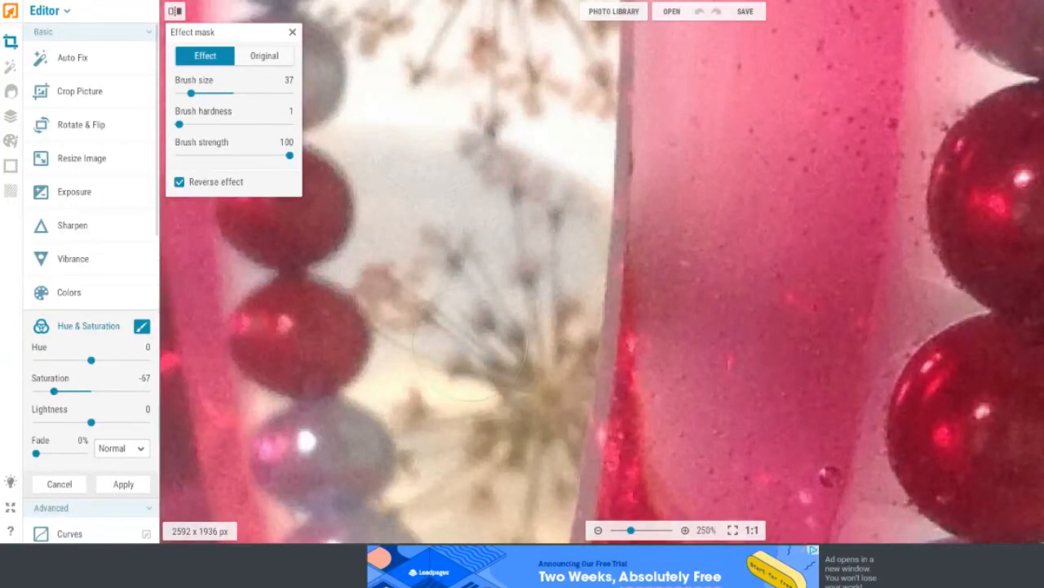
scroll(502, 402, down, 5)
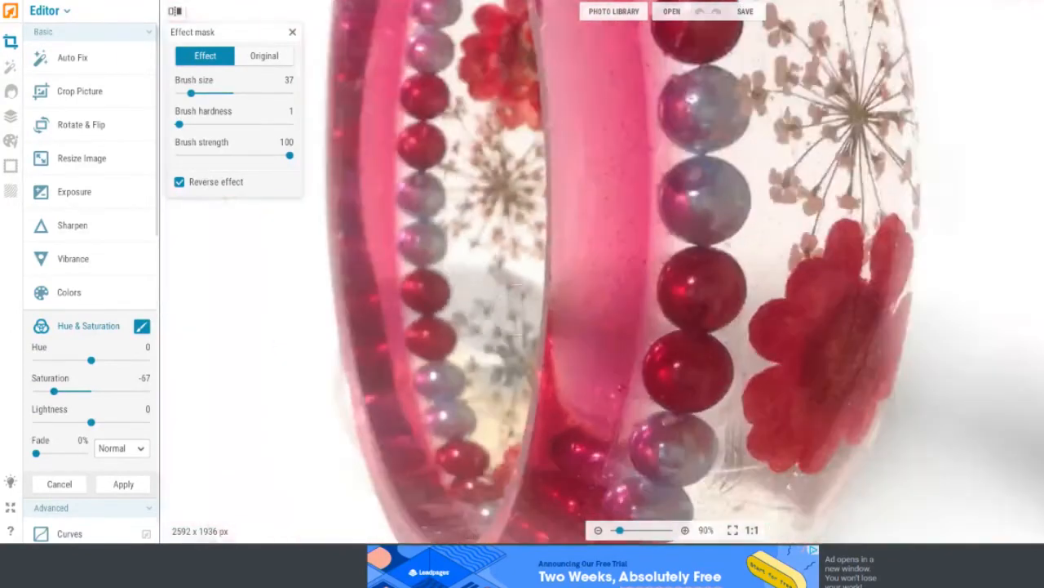
scroll(503, 397, up, 4)
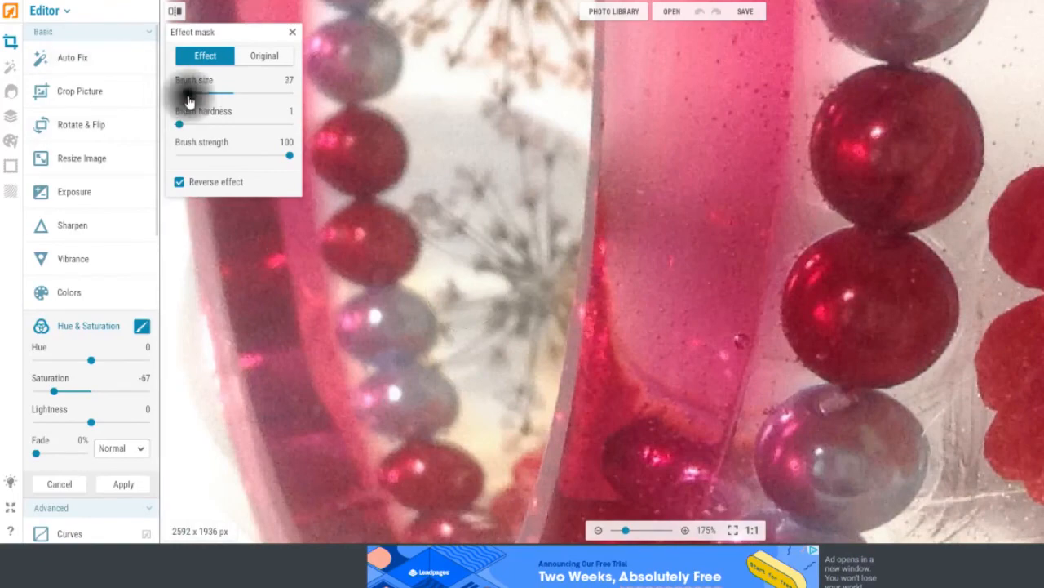
Reduce the brush size to 10 and desaturate the yellow cast between the lower beads, the dried flower and the inner rim.
drag(191, 93, 182, 93)
scroll(365, 180, up, 5)
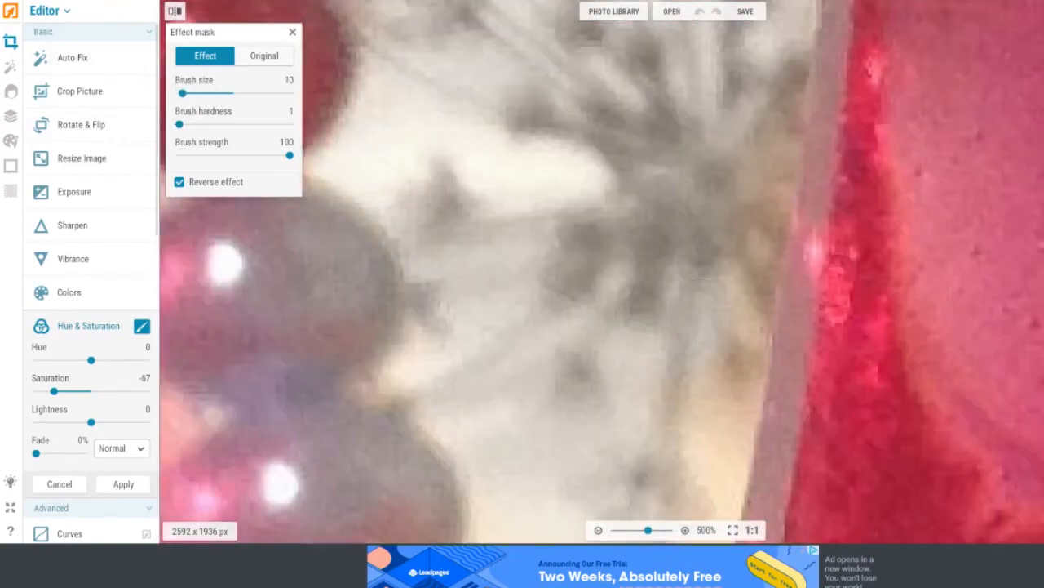
scroll(620, 432, down, 5)
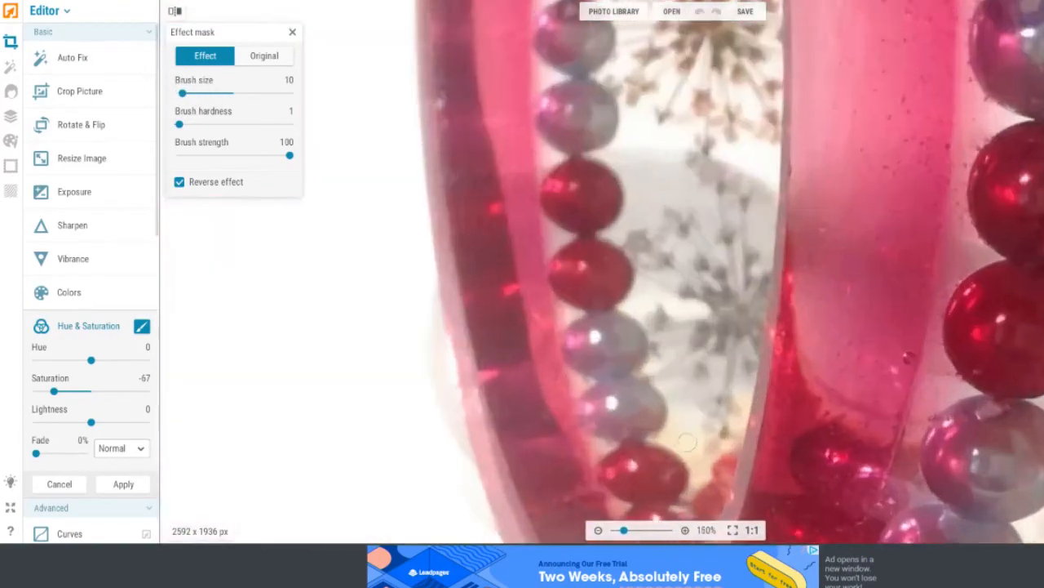
scroll(621, 433, up, 4)
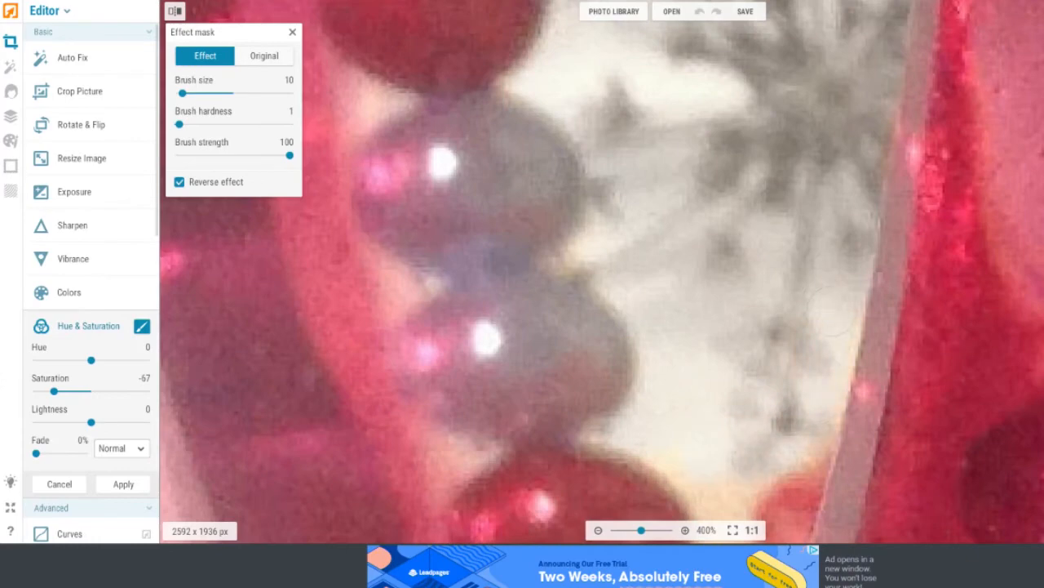
scroll(669, 459, up, 1)
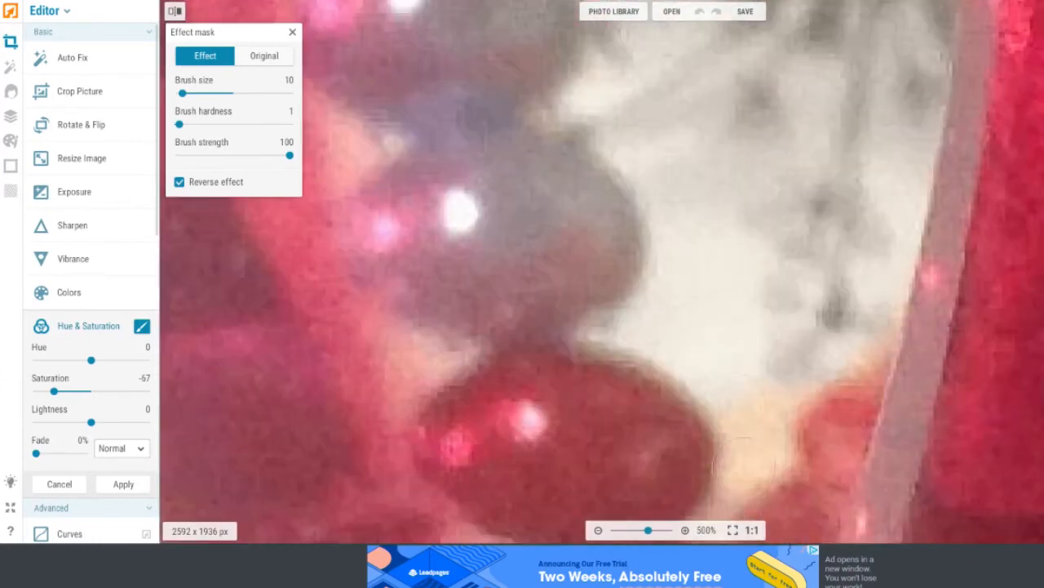
scroll(669, 459, down, 6)
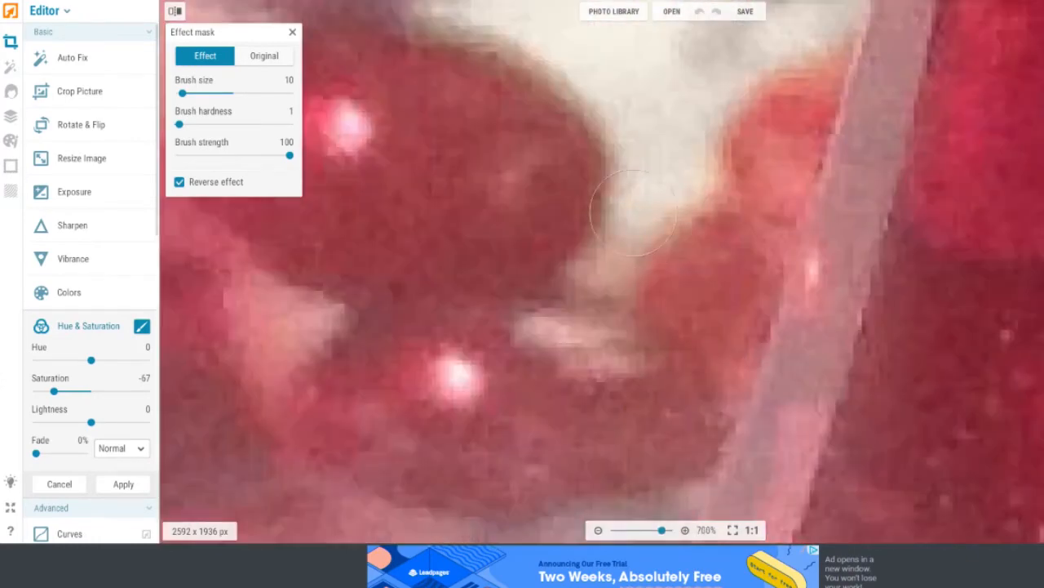
Desaturate the light gaps around the upper dried flower and between the beads inside the bangle.
scroll(466, 275, up, 6)
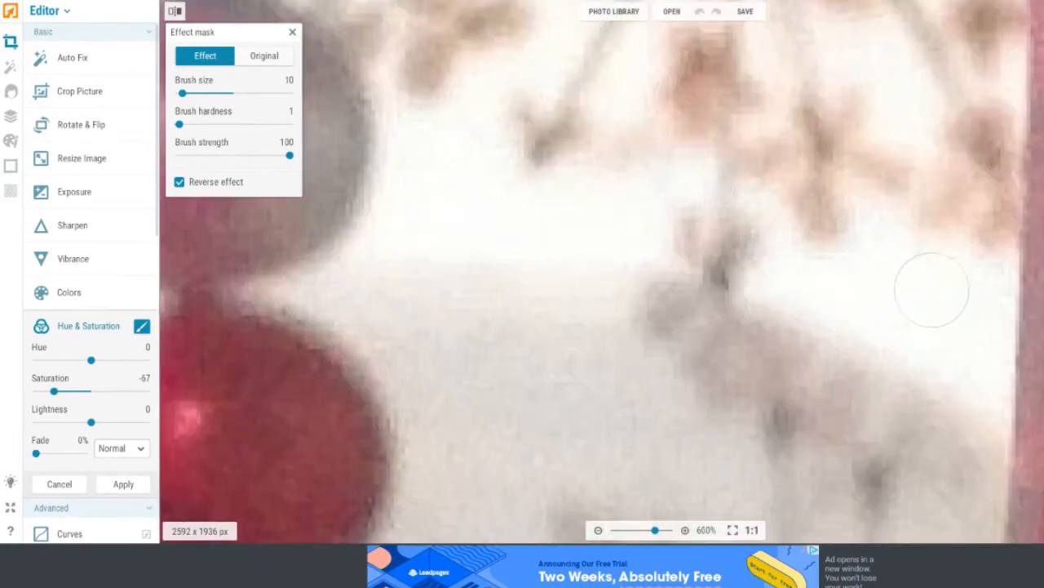
scroll(933, 292, down, 1)
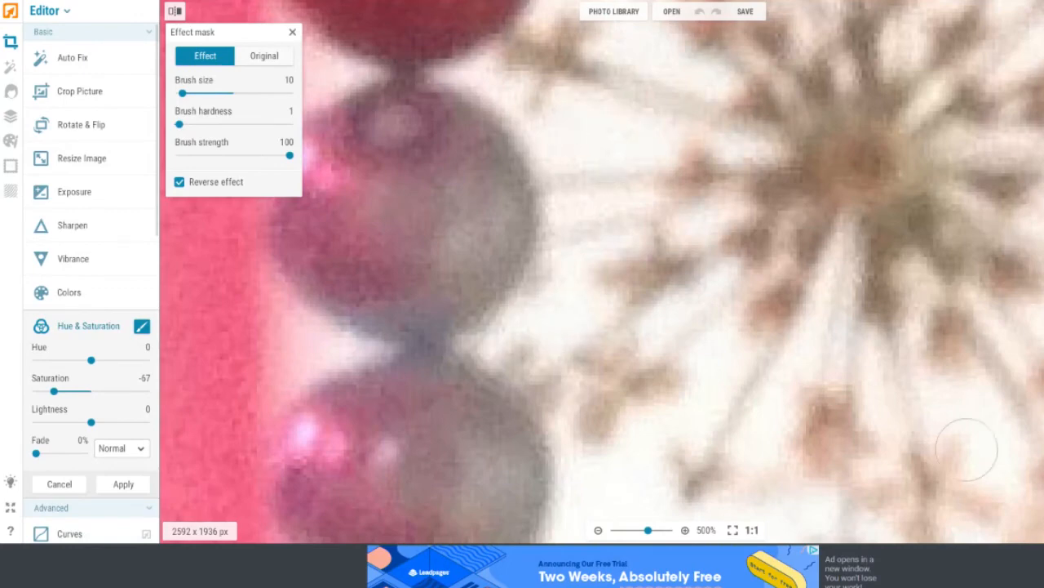
scroll(901, 368, down, 1)
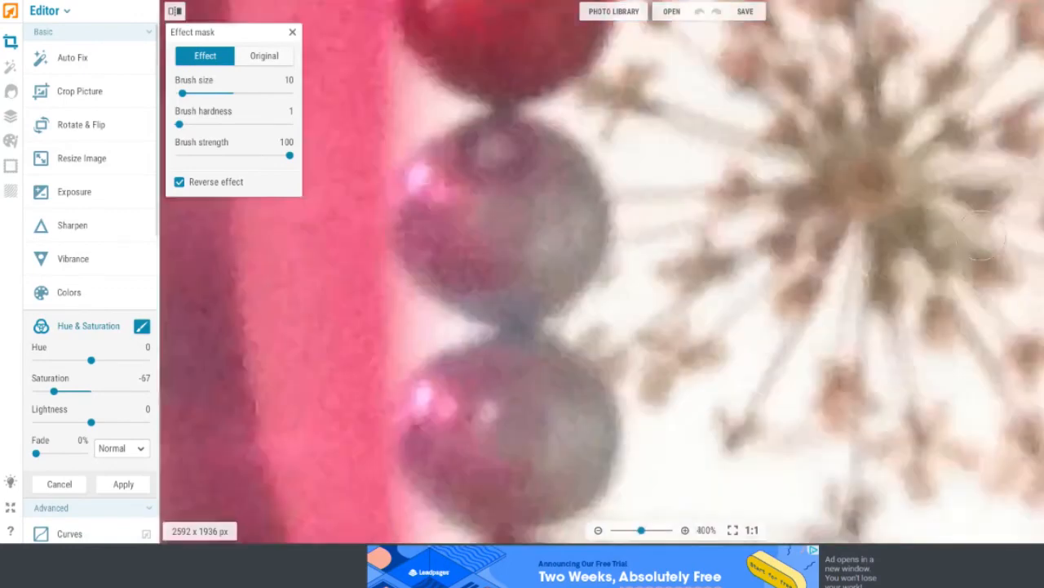
scroll(995, 360, up, 1)
scroll(914, 417, up, 1)
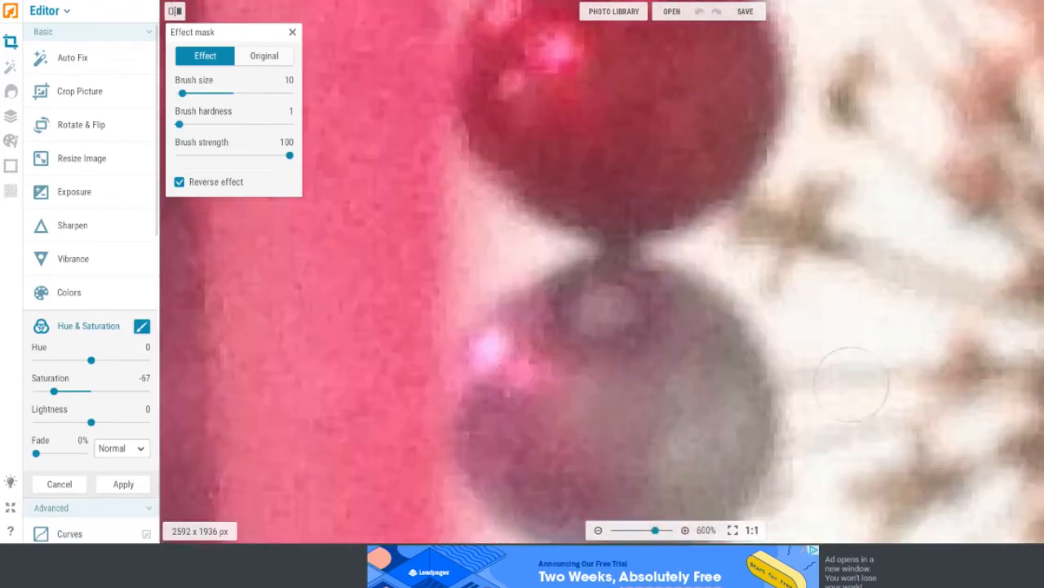
scroll(892, 147, down, 5)
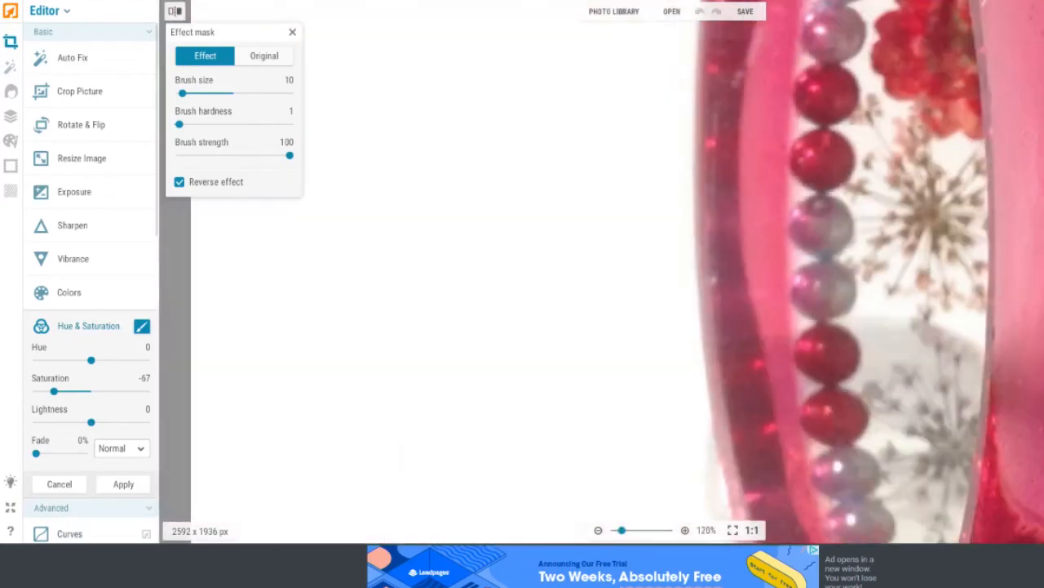
scroll(746, 204, up, 6)
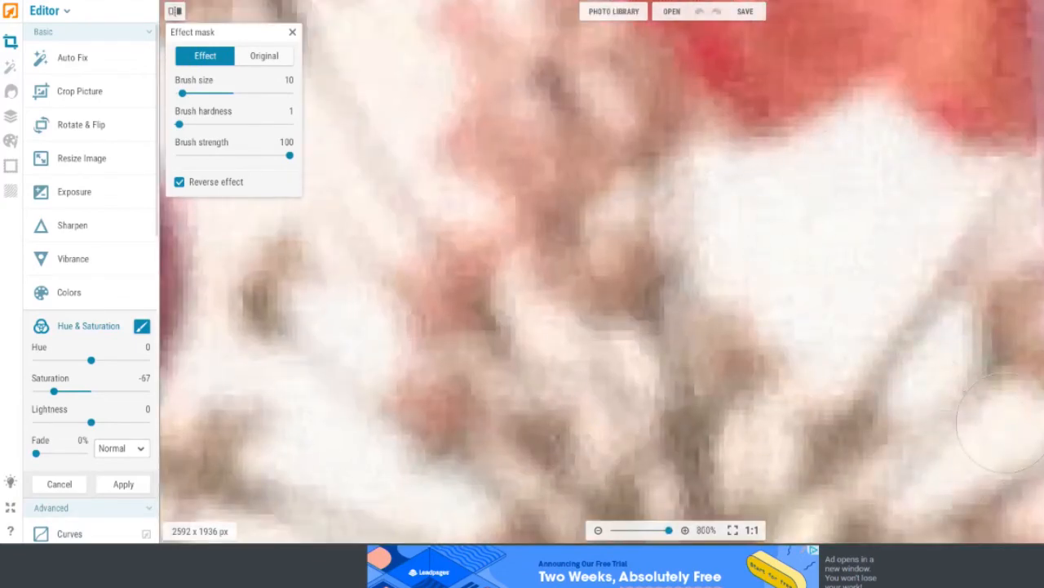
scroll(955, 396, down, 1)
scroll(714, 429, down, 9)
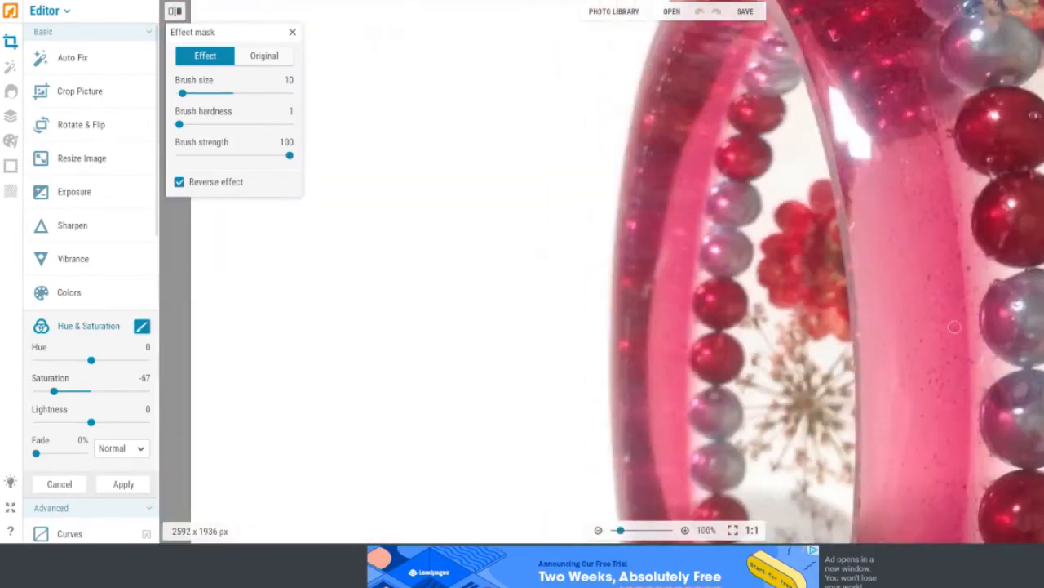
Switch the mask brush to restoring the original at strength 20 and bring color back to the lower dried flower's centre.
scroll(617, 225, up, 4)
click(263, 56)
drag(289, 155, 200, 155)
scroll(662, 489, up, 6)
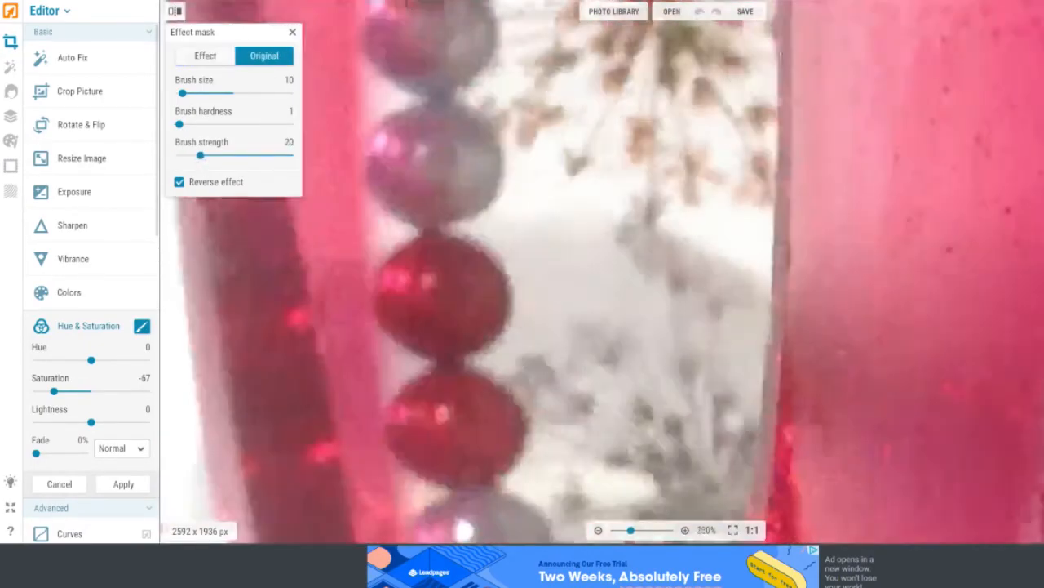
scroll(663, 506, down, 6)
scroll(662, 517, down, 5)
scroll(643, 167, up, 9)
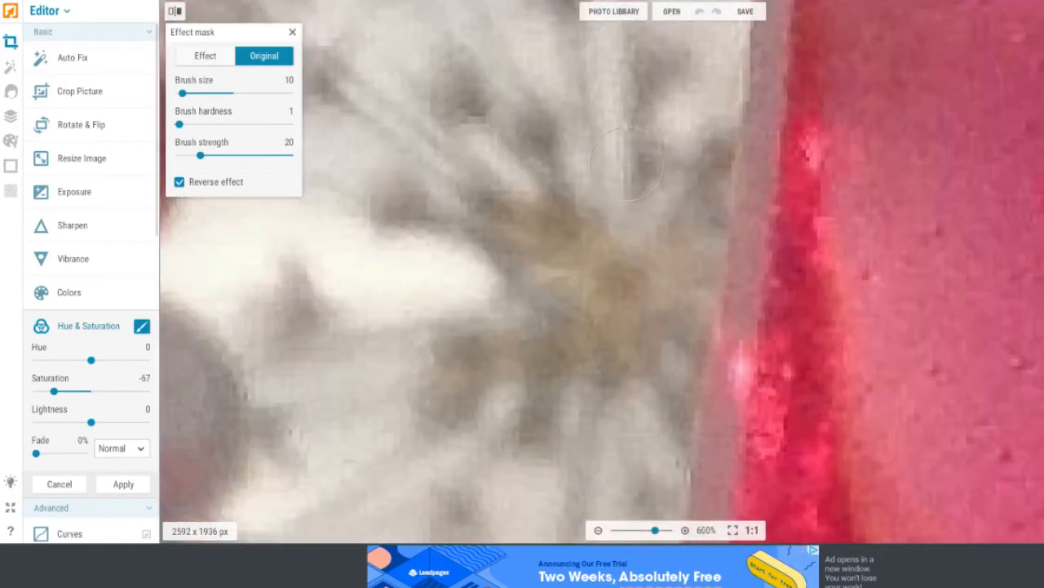
Brush the original color back onto the outer florets of the lower dried flower inside the bangle.
scroll(627, 165, down, 3)
scroll(443, 270, up, 3)
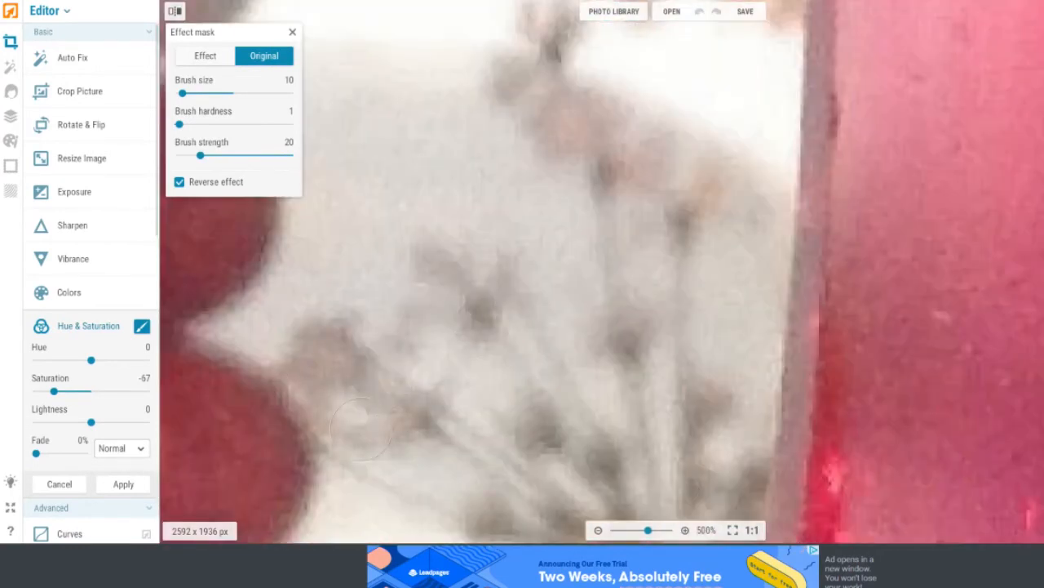
scroll(435, 301, down, 3)
scroll(555, 469, up, 3)
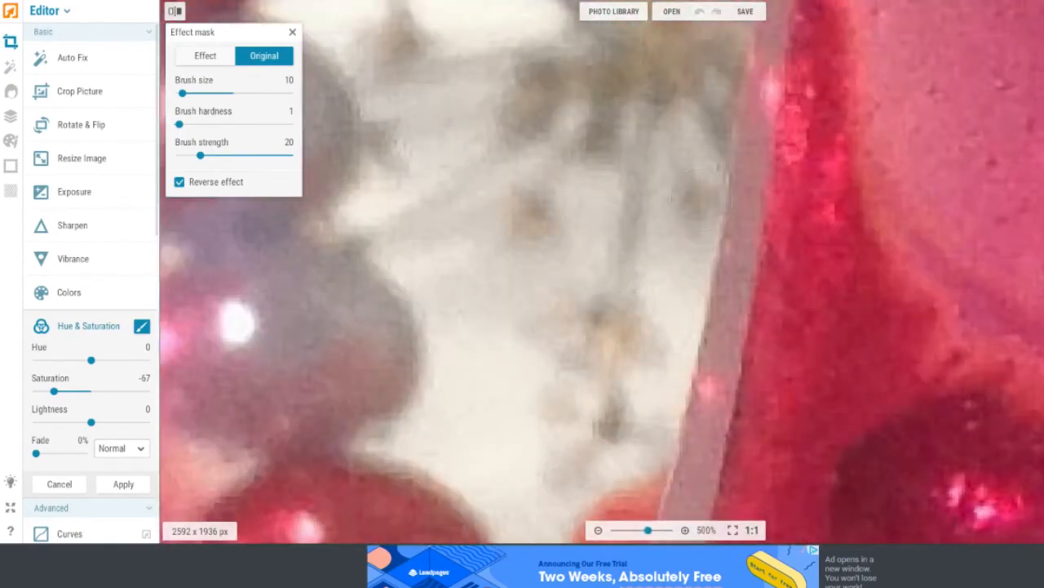
scroll(694, 139, down, 3)
scroll(718, 171, up, 4)
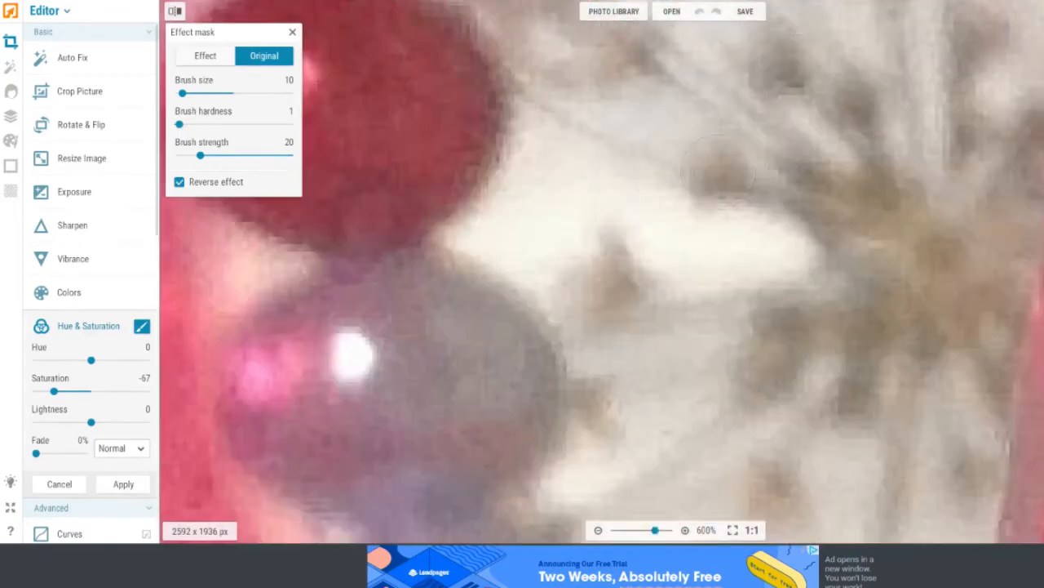
Switch the mask brush to applying the effect at strength 100 and desaturate the clear resin between the red outer beads and dried flowers.
scroll(602, 269, down, 5)
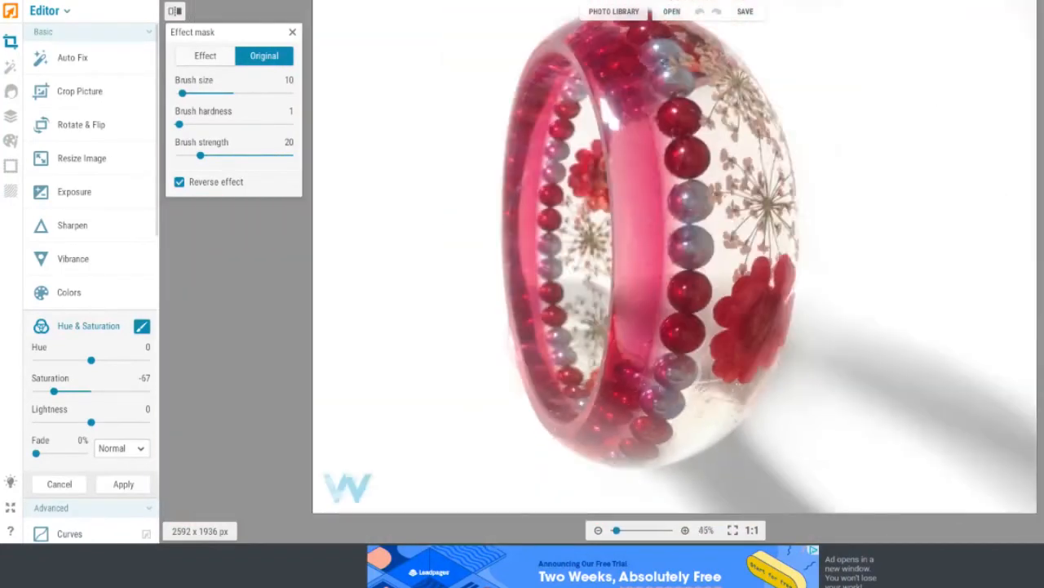
scroll(512, 90, up, 5)
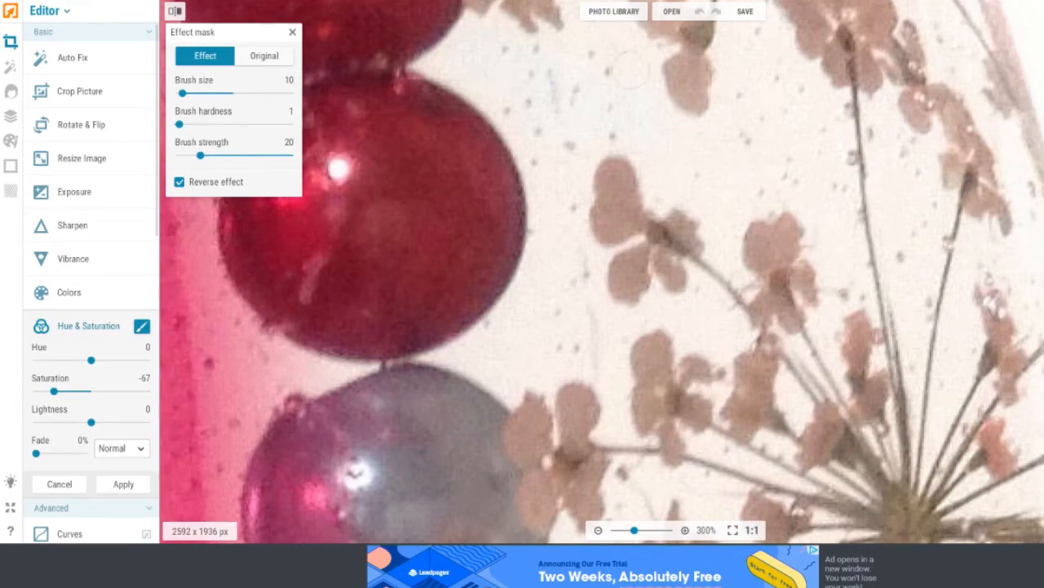
click(289, 160)
scroll(576, 56, up, 1)
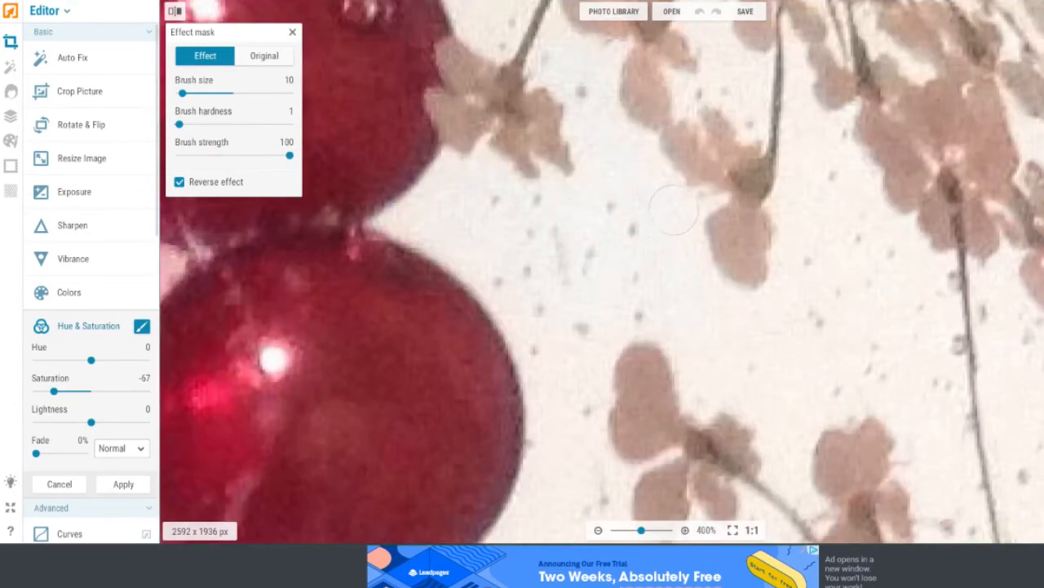
scroll(680, 287, up, 1)
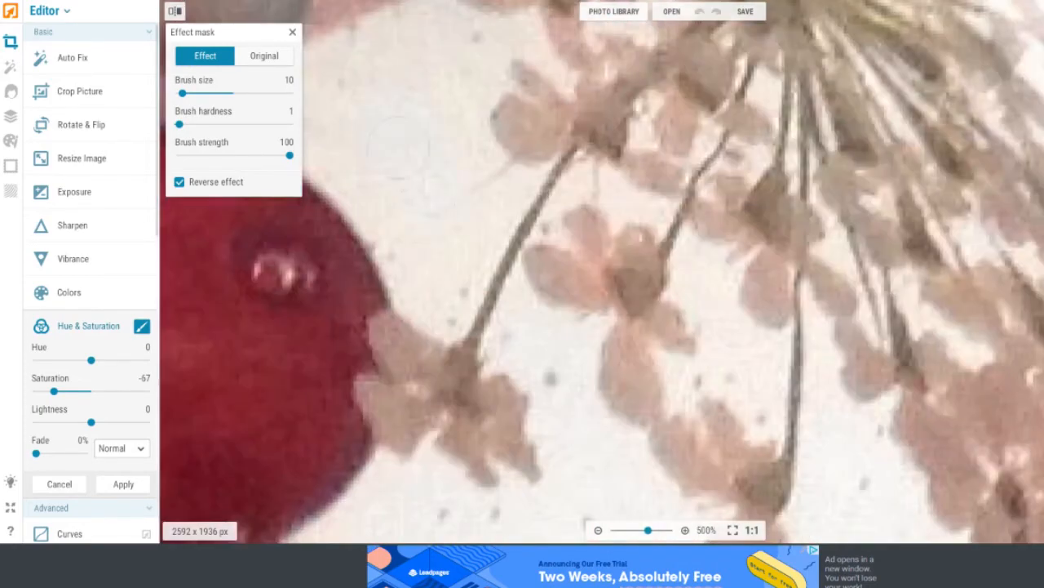
Desaturate the resin around the upper dried flower and along the bangle's upper outer edge.
scroll(442, 282, down, 4)
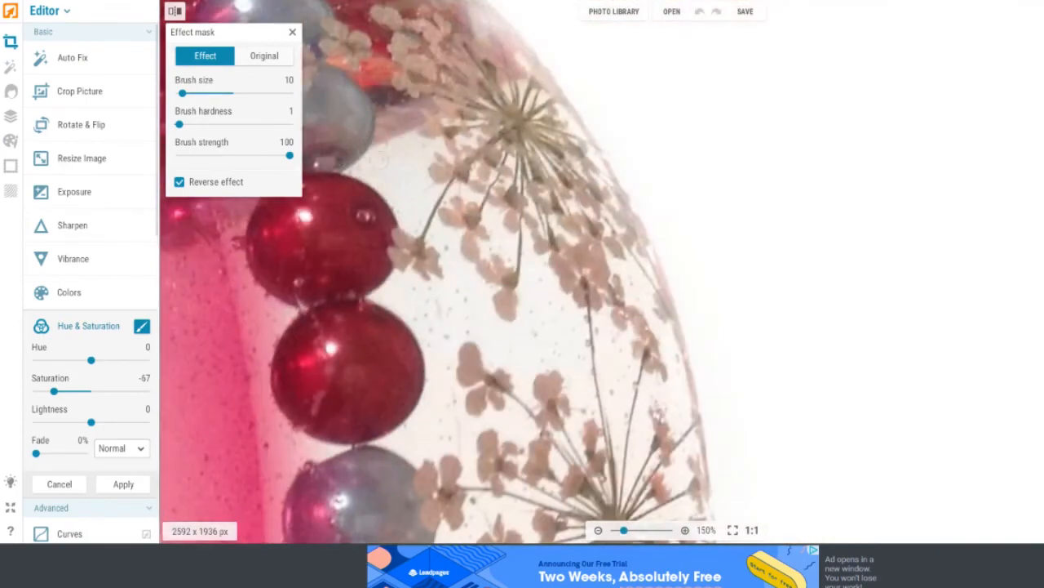
scroll(755, 196, up, 3)
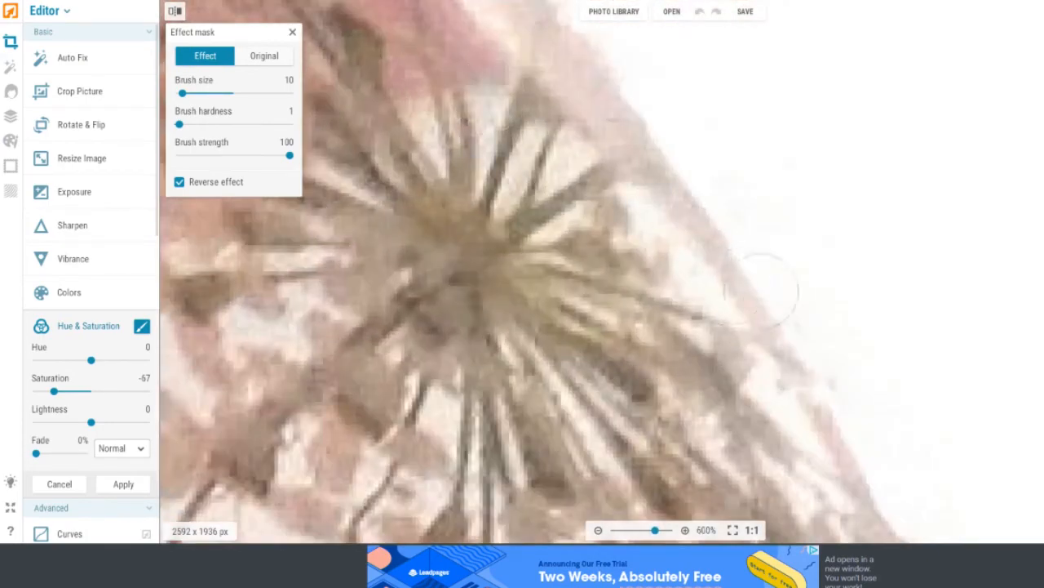
scroll(755, 200, down, 3)
scroll(595, 93, up, 5)
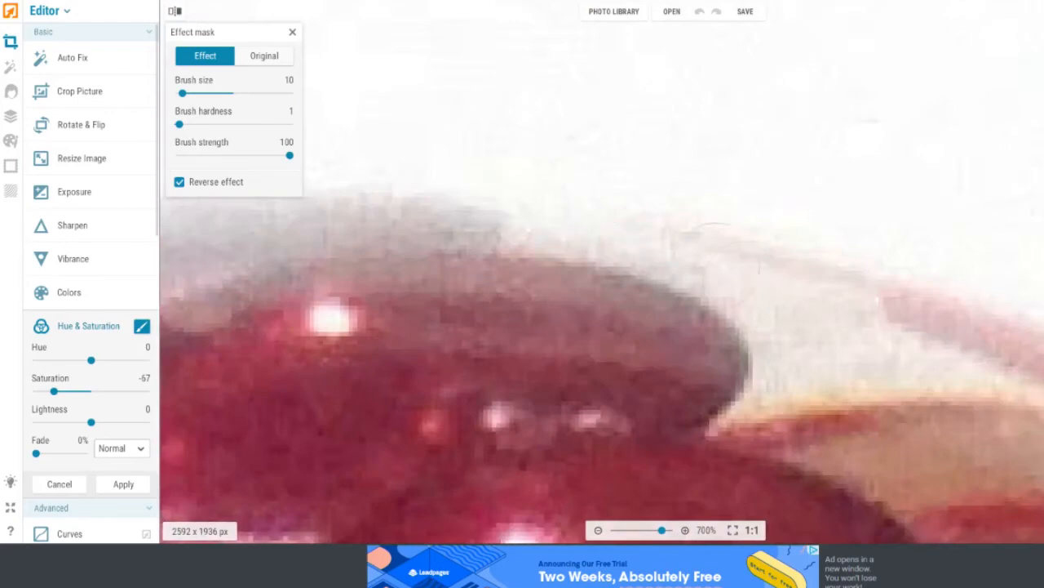
Desaturate the clear gap between the small inner beads and the red flower inside the bangle.
scroll(932, 371, down, 4)
scroll(638, 167, up, 4)
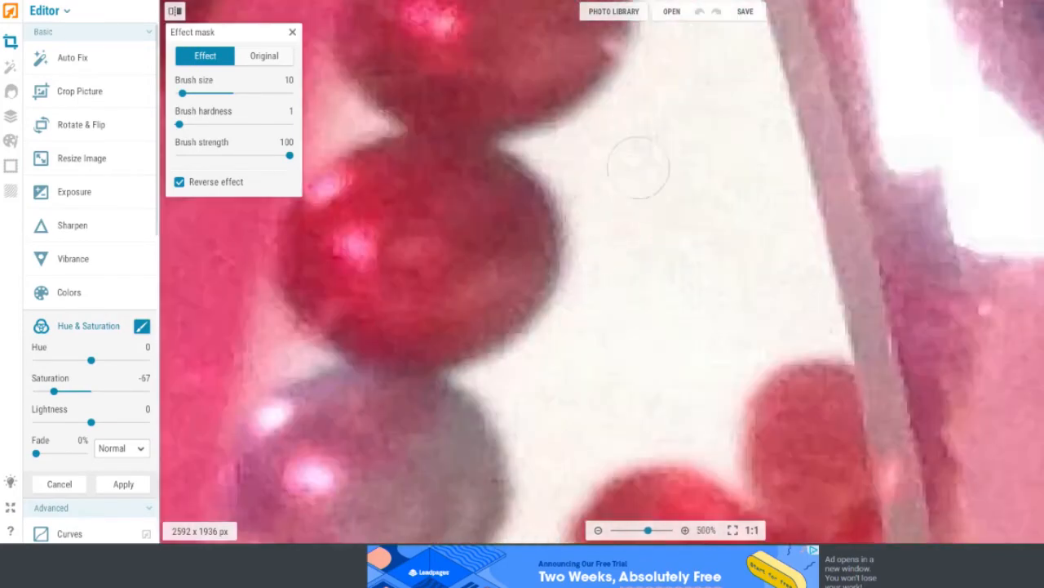
scroll(677, 81, down, 2)
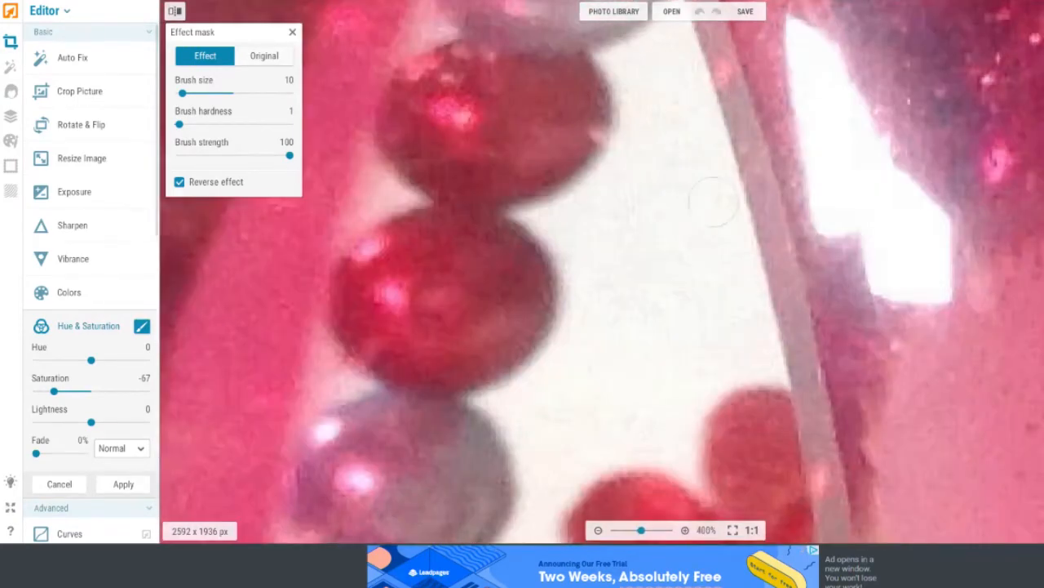
scroll(678, 81, down, 3)
scroll(672, 124, up, 4)
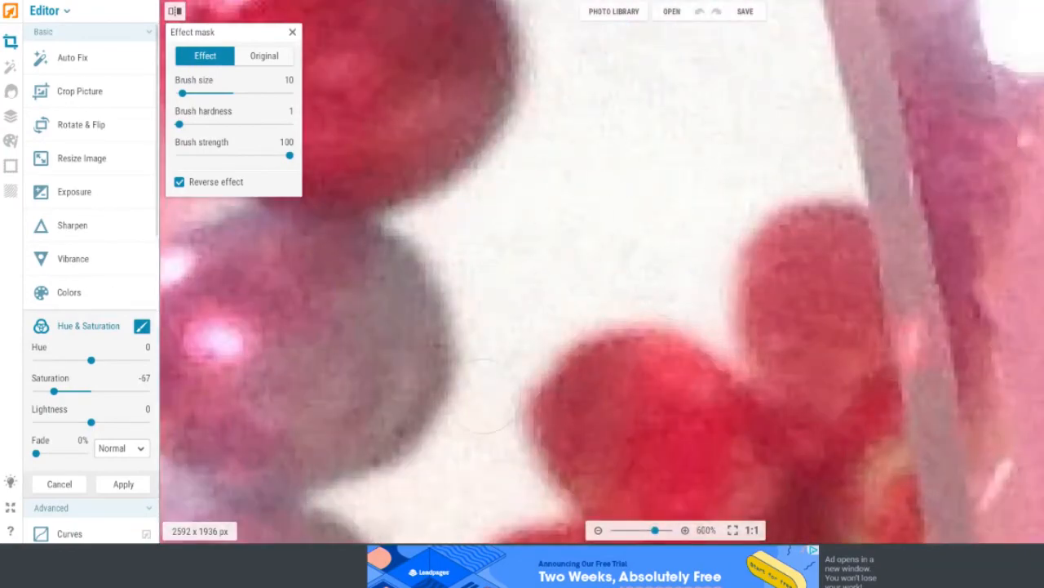
Desaturate the resin between the outer beads and the middle dried flower's upper florets, using brush size 9 for the tight gaps.
scroll(390, 506, down, 5)
scroll(672, 71, up, 4)
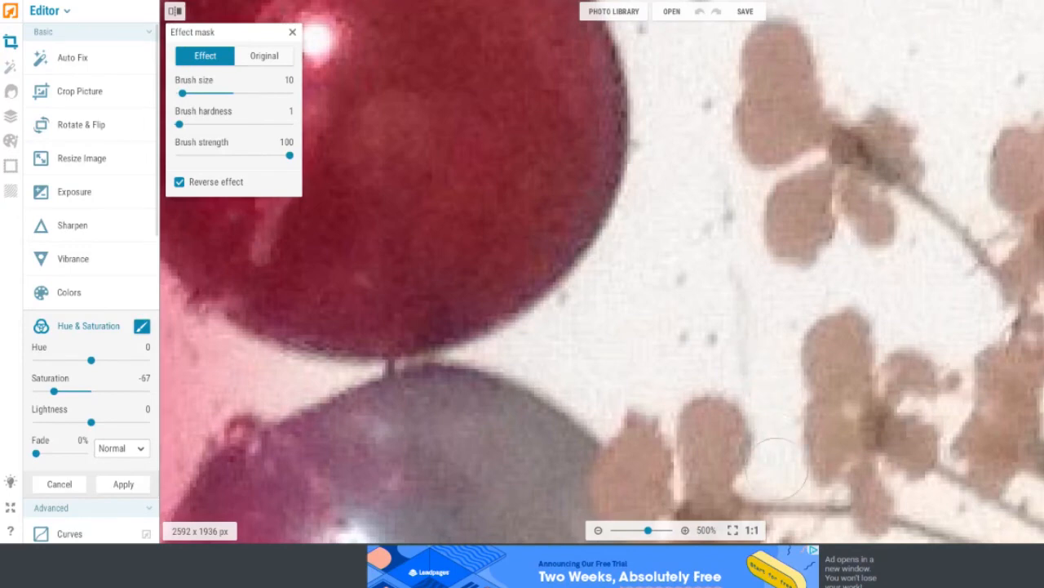
scroll(719, 180, down, 5)
scroll(755, 167, up, 7)
click(181, 94)
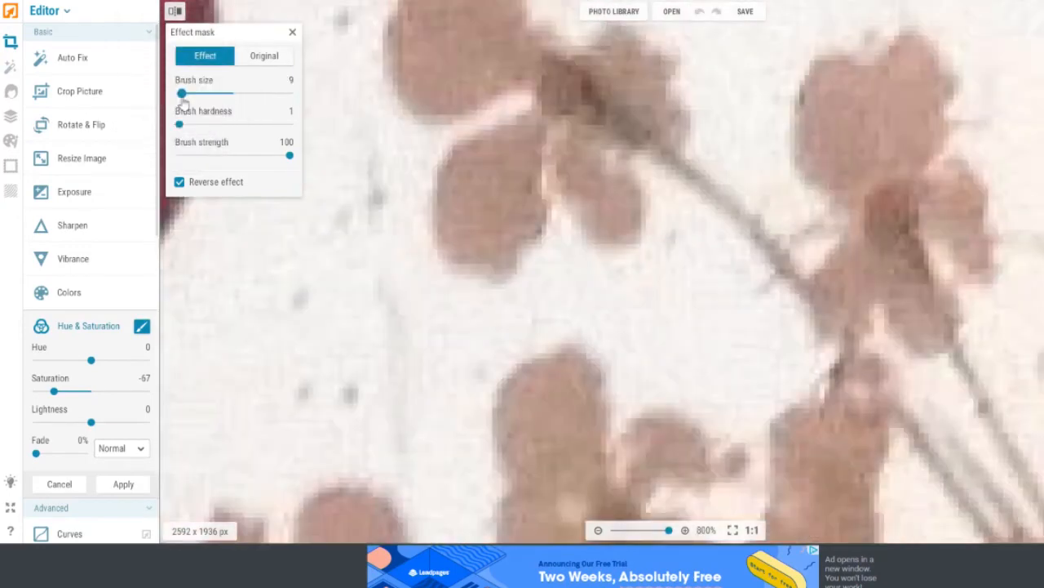
scroll(849, 123, down, 3)
scroll(938, 129, up, 3)
scroll(904, 335, down, 5)
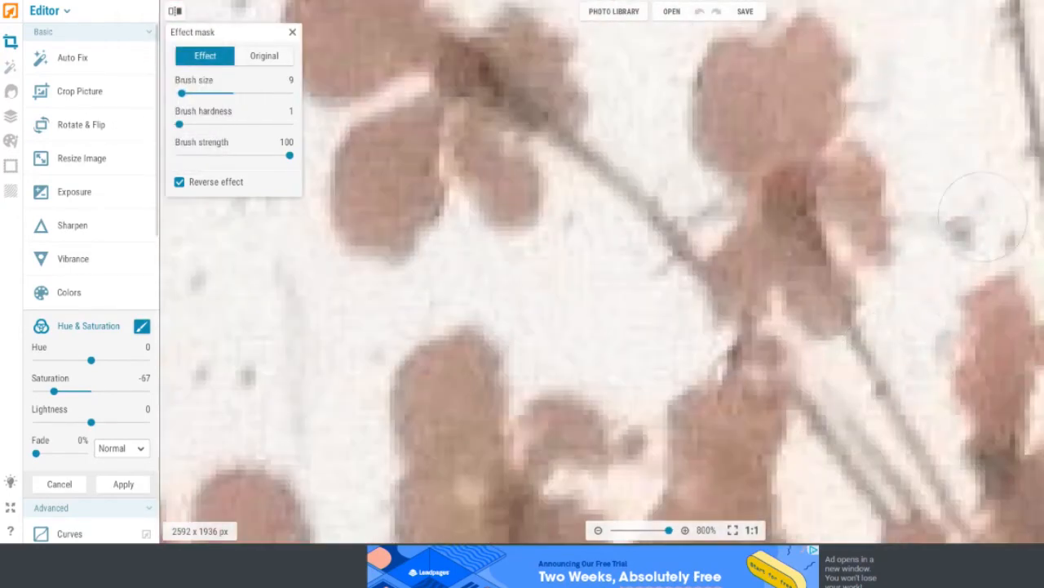
scroll(1043, 210, up, 5)
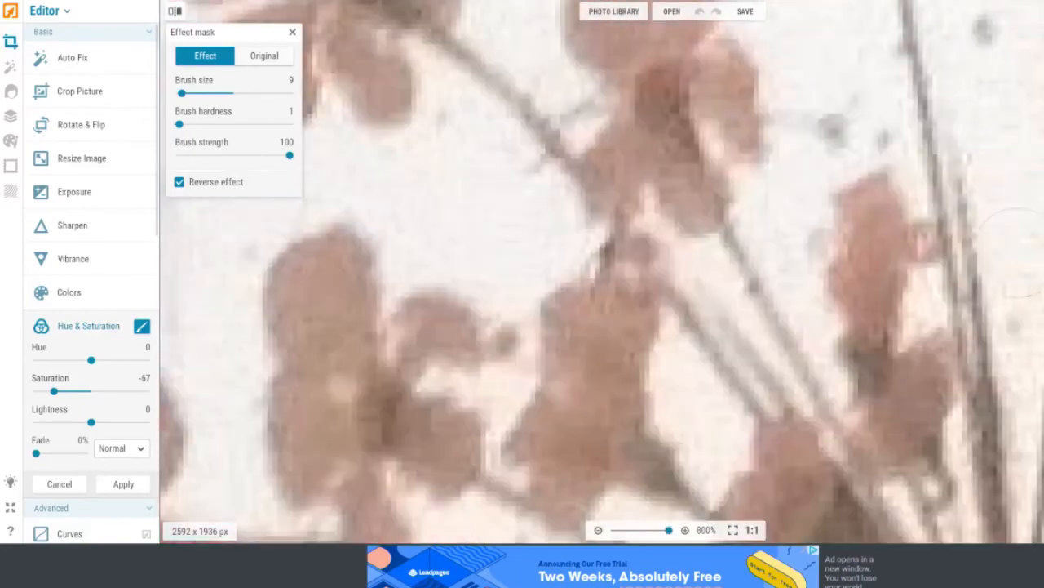
Desaturate the speckled resin between the upper and middle dried flowers on the outer wall.
scroll(1043, 448, down, 6)
scroll(1043, 228, up, 4)
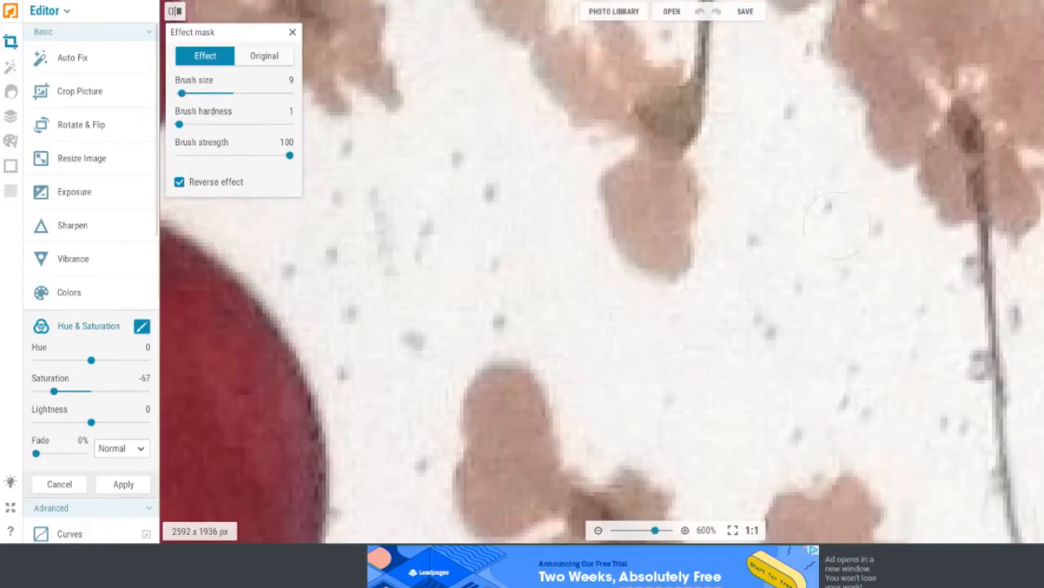
scroll(758, 397, up, 1)
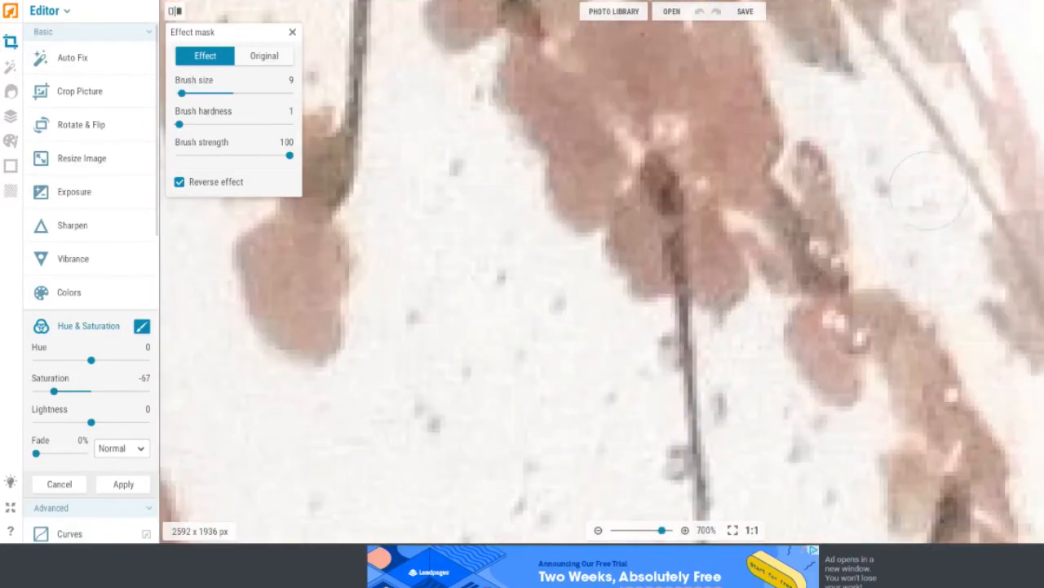
scroll(1019, 430, up, 1)
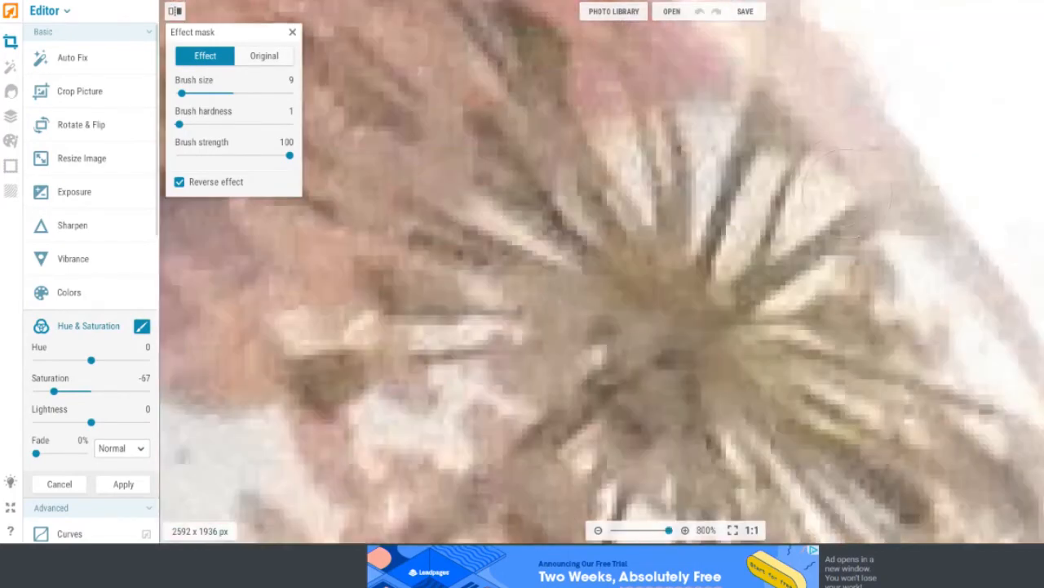
Reduce the brush size to 5 and desaturate the narrow resin areas between the long flower stems and the bangle's outer edge.
drag(182, 93, 179, 94)
scroll(651, 214, down, 8)
scroll(633, 250, up, 8)
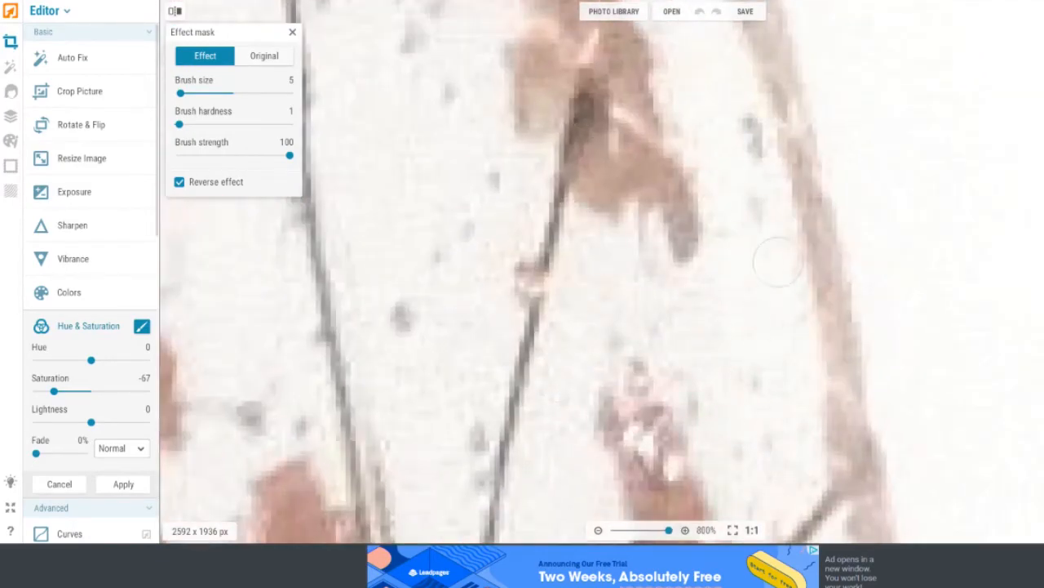
scroll(804, 359, down, 3)
scroll(711, 86, up, 3)
scroll(787, 273, down, 8)
scroll(611, 93, up, 7)
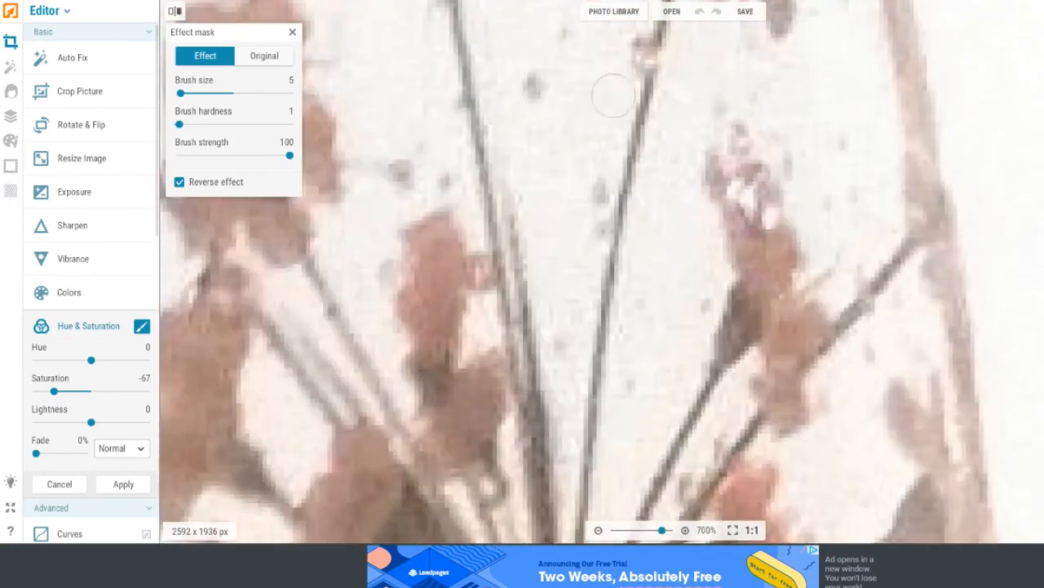
Desaturate the thin wedges between the middle dried flower's upper stems and florets.
scroll(699, 308, down, 6)
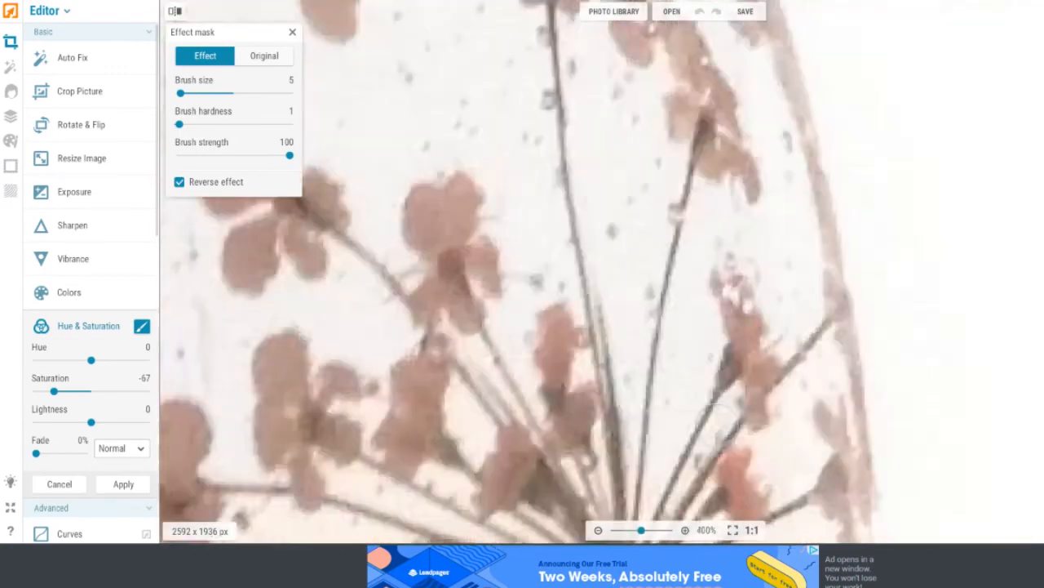
scroll(780, 308, up, 7)
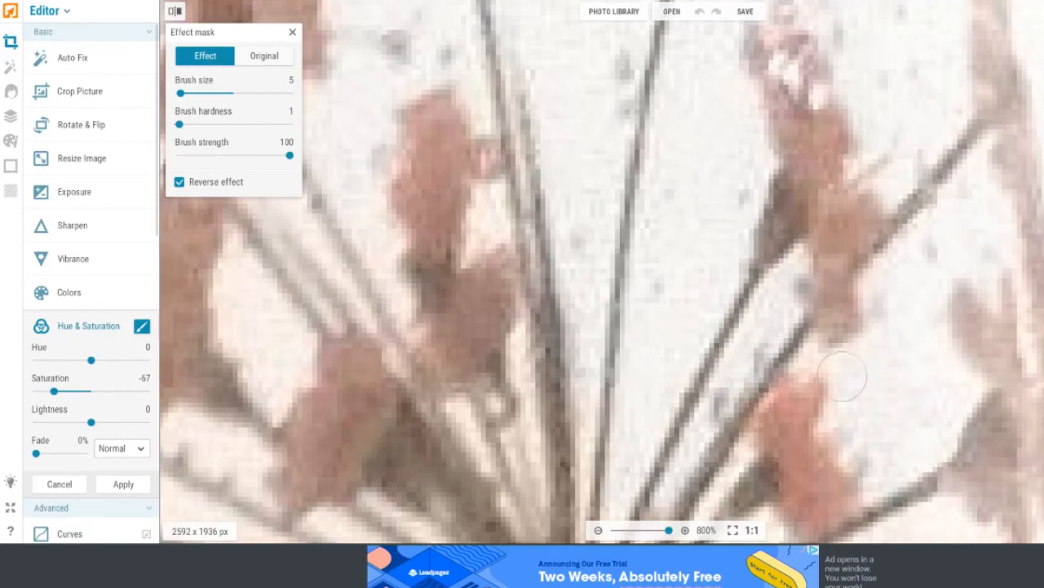
scroll(840, 380, down, 5)
scroll(384, 351, up, 5)
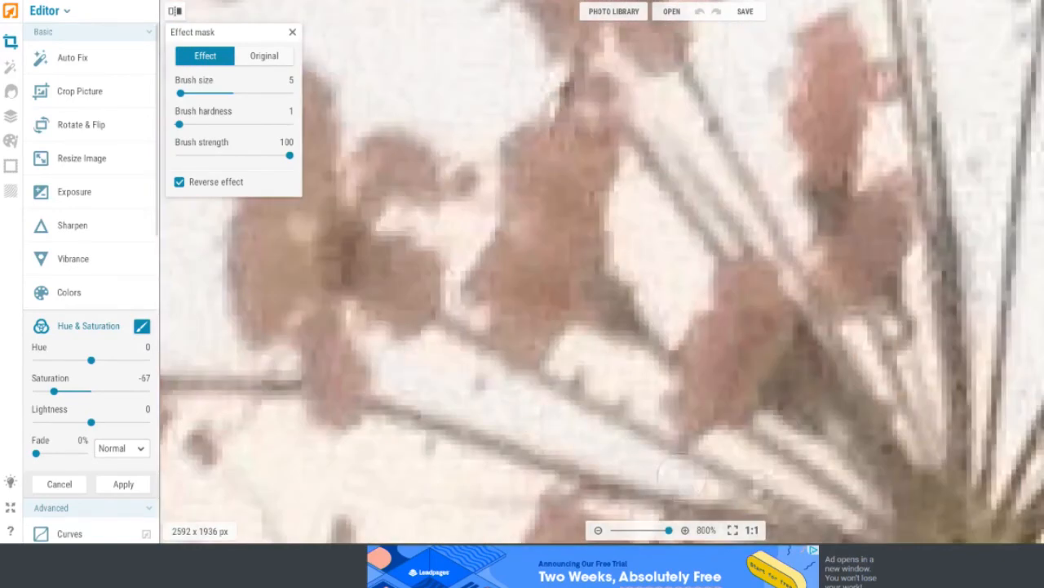
Desaturate the gaps around the side florets and stems of the middle dried flower, facing the outer beads.
scroll(462, 238, down, 5)
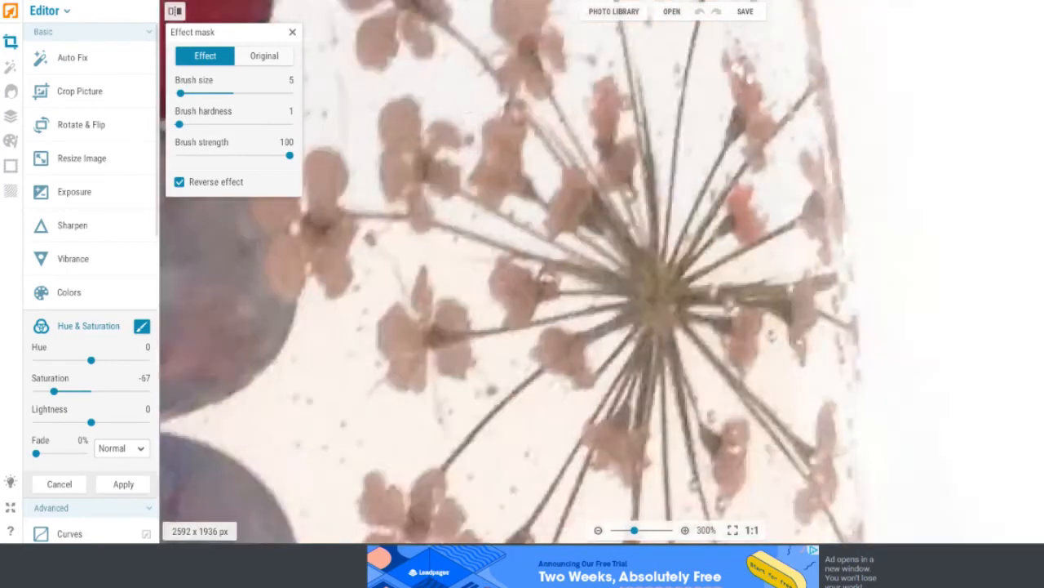
scroll(388, 188, up, 5)
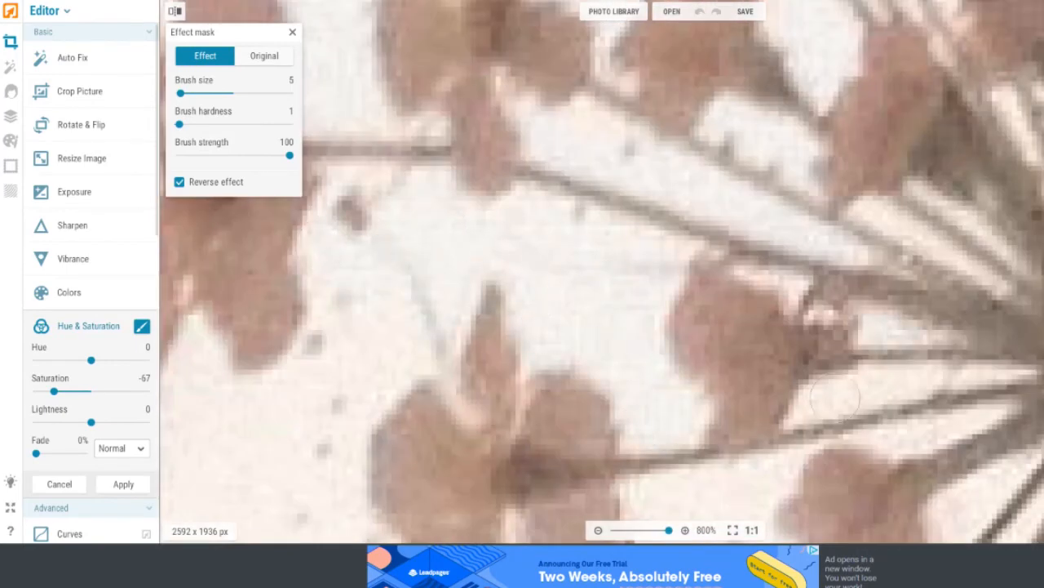
scroll(905, 441, down, 5)
scroll(789, 367, up, 3)
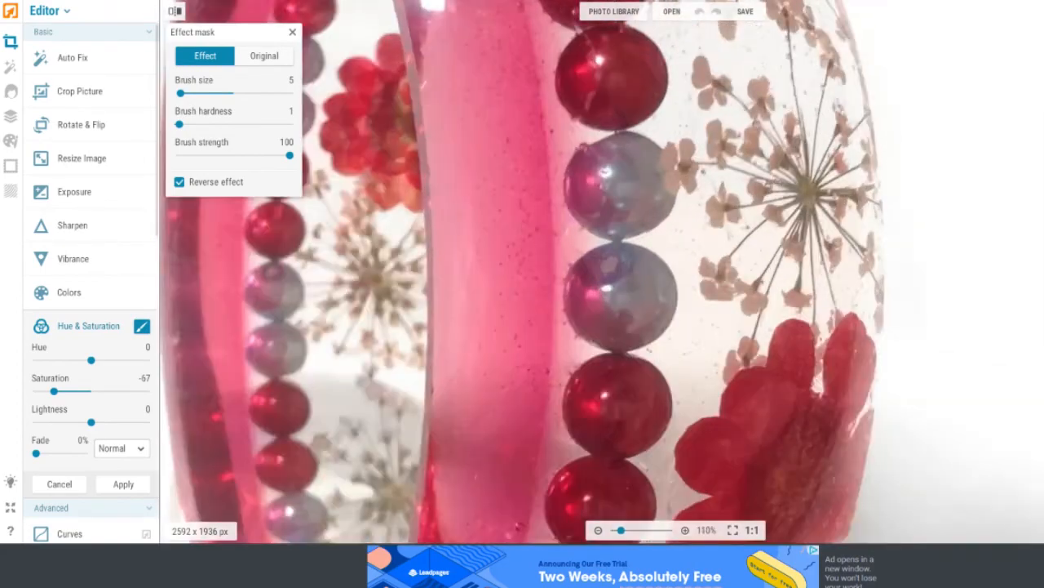
Set the brush size to 14 and desaturate the resin between the outer beads, the middle dried flower and the red flower.
scroll(699, 254, up, 5)
drag(181, 93, 184, 94)
scroll(641, 175, down, 4)
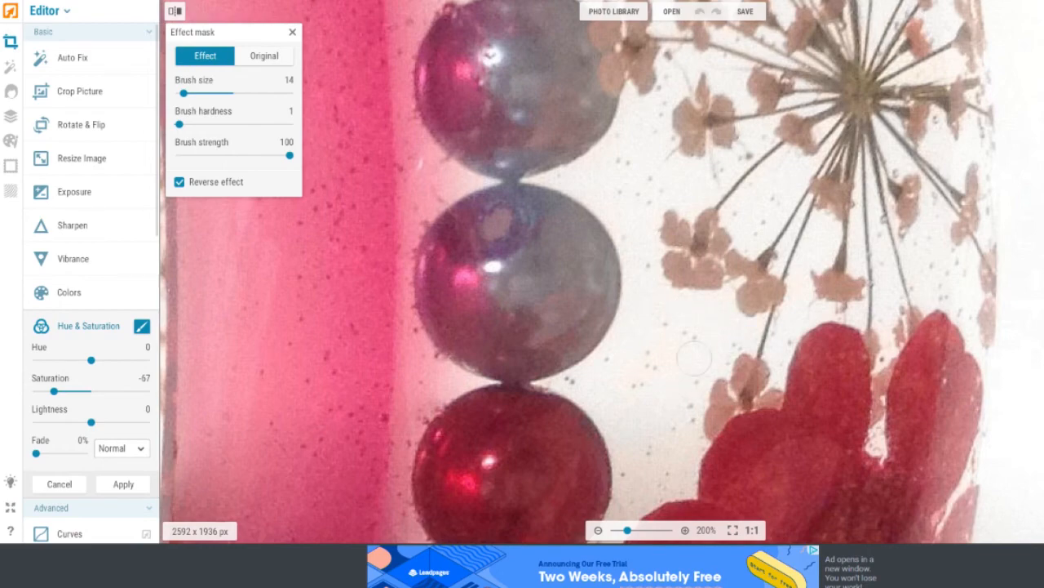
scroll(694, 356, down, 5)
scroll(738, 354, up, 8)
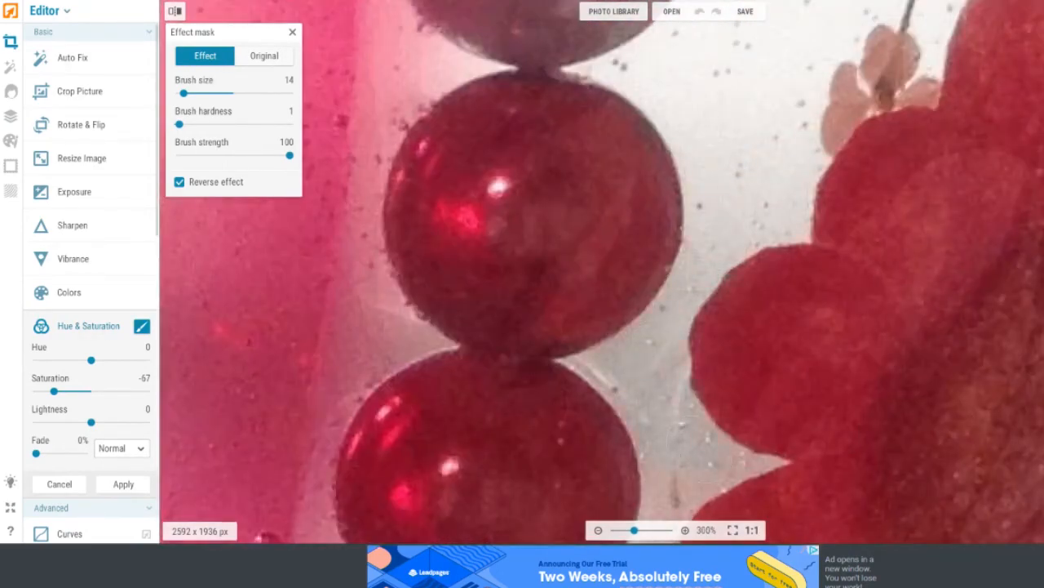
Set the brush size to 57, desaturate the clear resin below the red flower, and apply the hue and saturation adjustment.
scroll(603, 277, down, 8)
scroll(604, 277, up, 6)
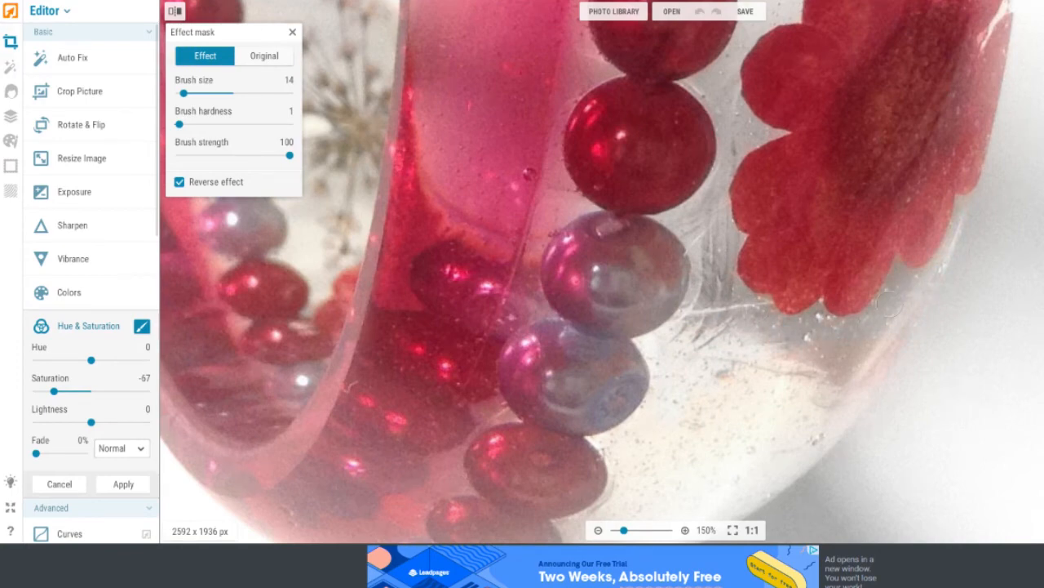
scroll(877, 376, down, 3)
drag(183, 93, 198, 93)
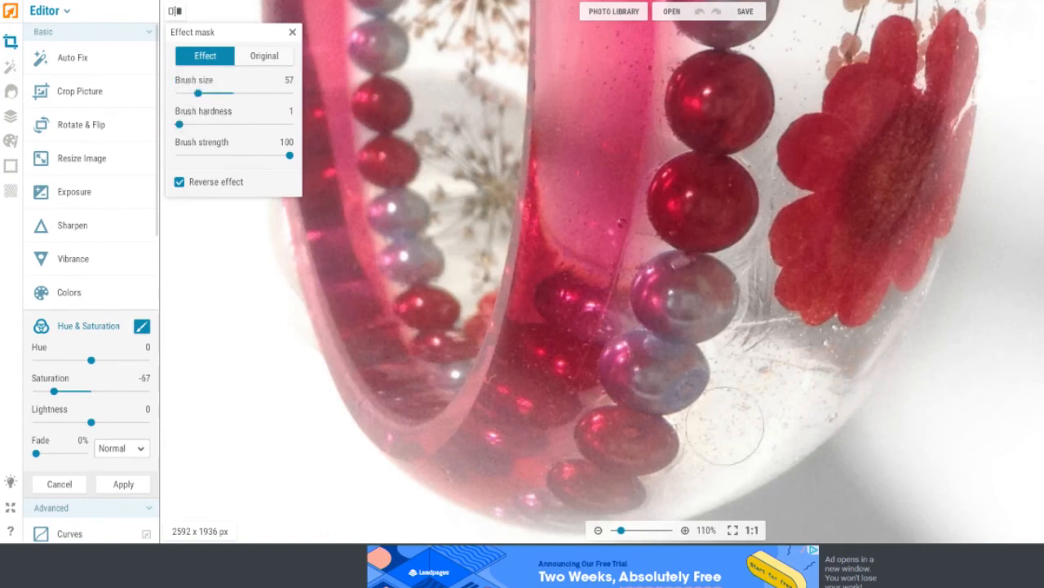
scroll(725, 425, down, 4)
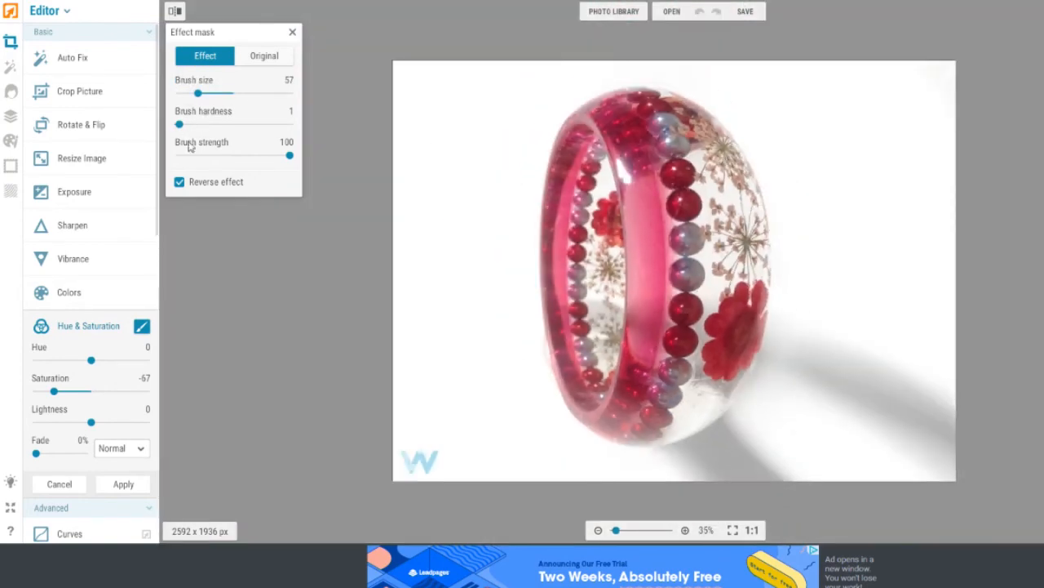
click(132, 489)
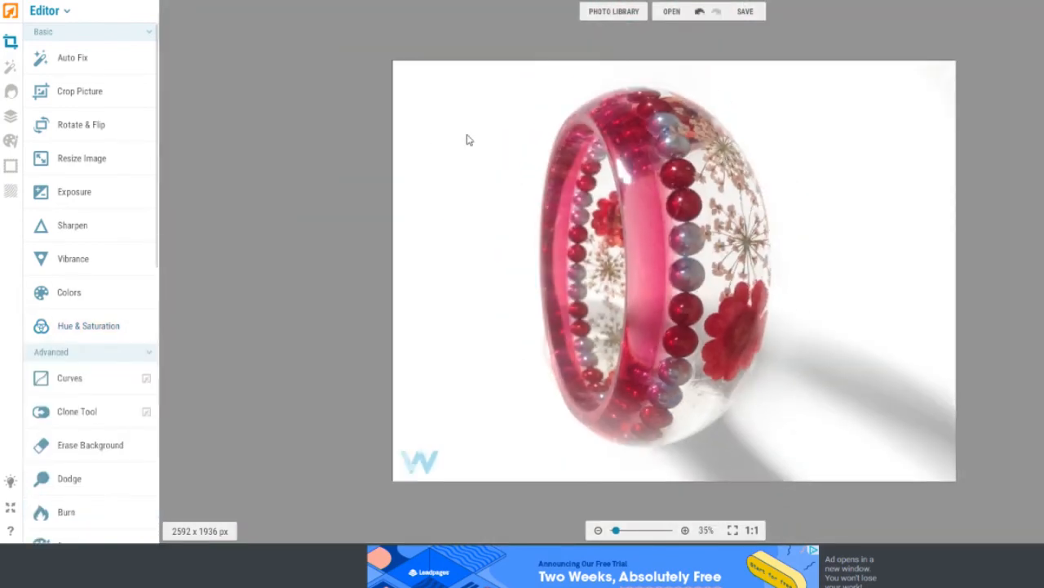
Sharpen the whole bangle photo and apply the result.
click(81, 226)
drag(20, 289, 44, 261)
click(130, 355)
Raise the exposure of the bangle photo slightly and apply it.
click(75, 192)
click(123, 347)
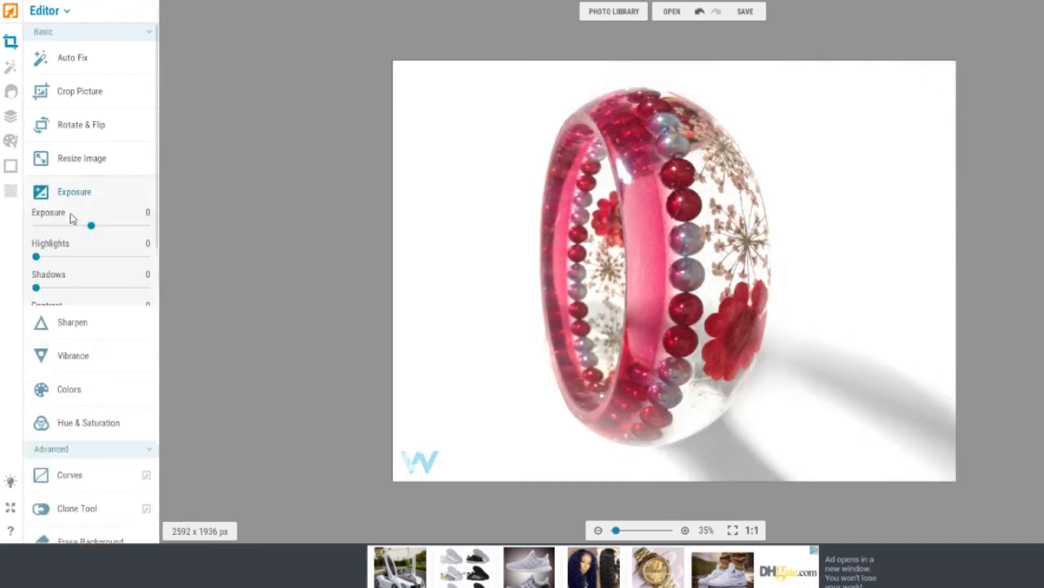
drag(90, 225, 101, 226)
click(127, 350)
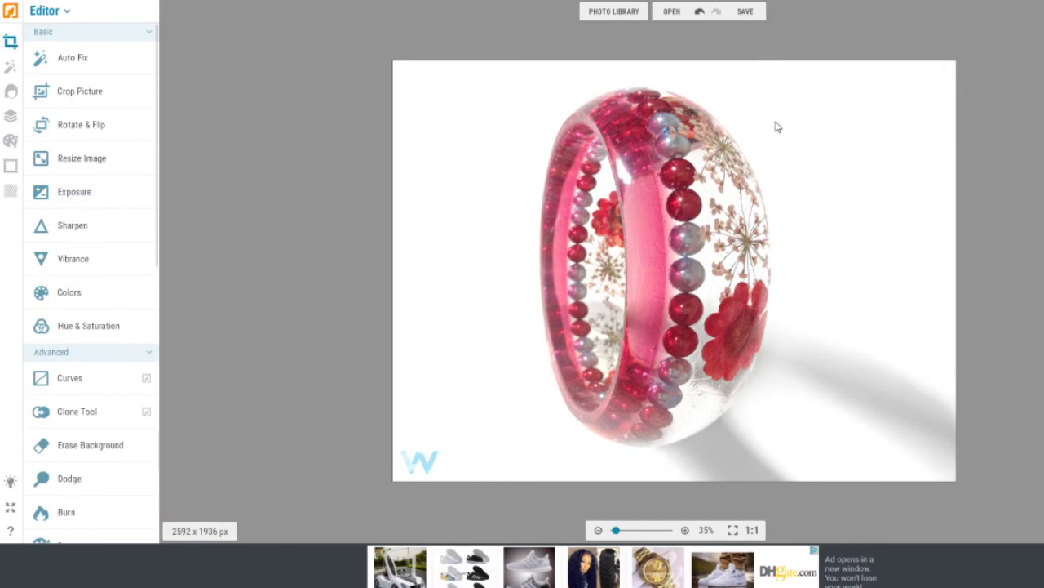